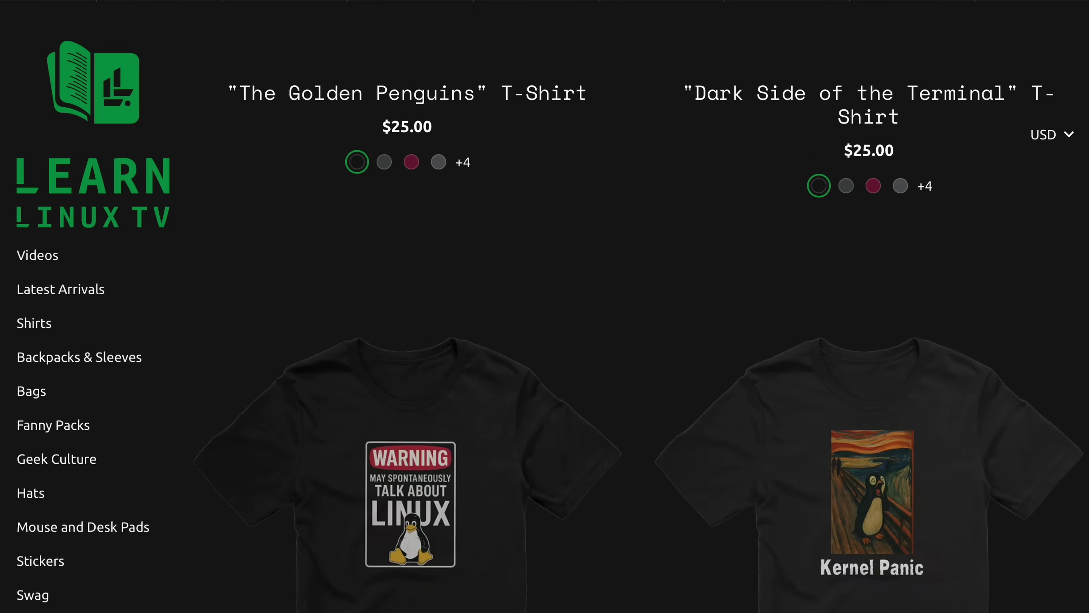
Scroll down through the current web page.
{"action": "scroll", "coordinate": [634, 300], "scroll_direction": "down", "scroll_amount": 10}
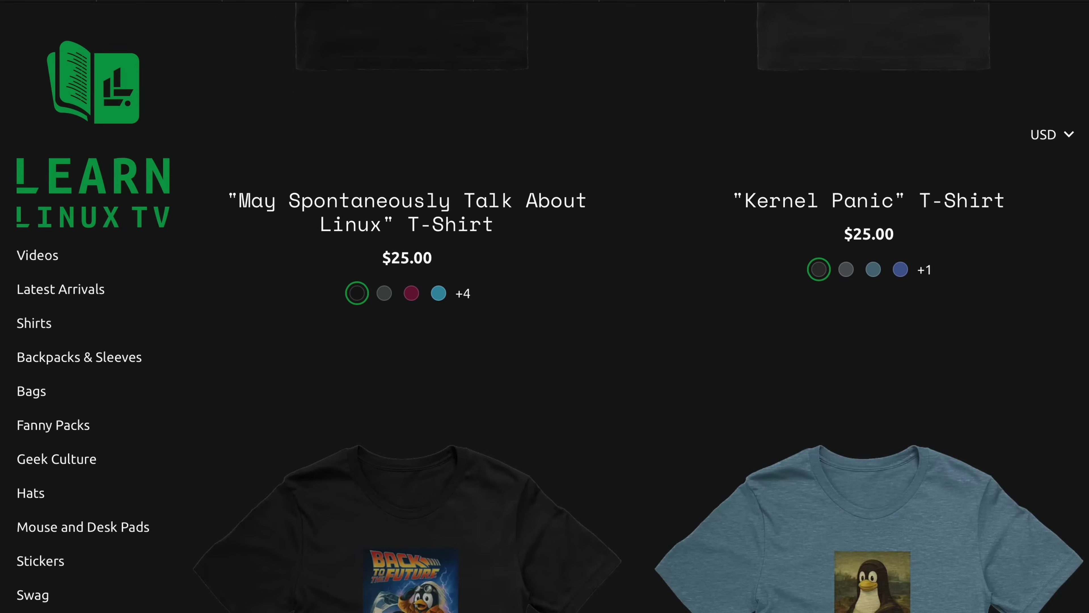
{"action": "scroll", "coordinate": [634, 300], "scroll_direction": "down", "scroll_amount": 10}
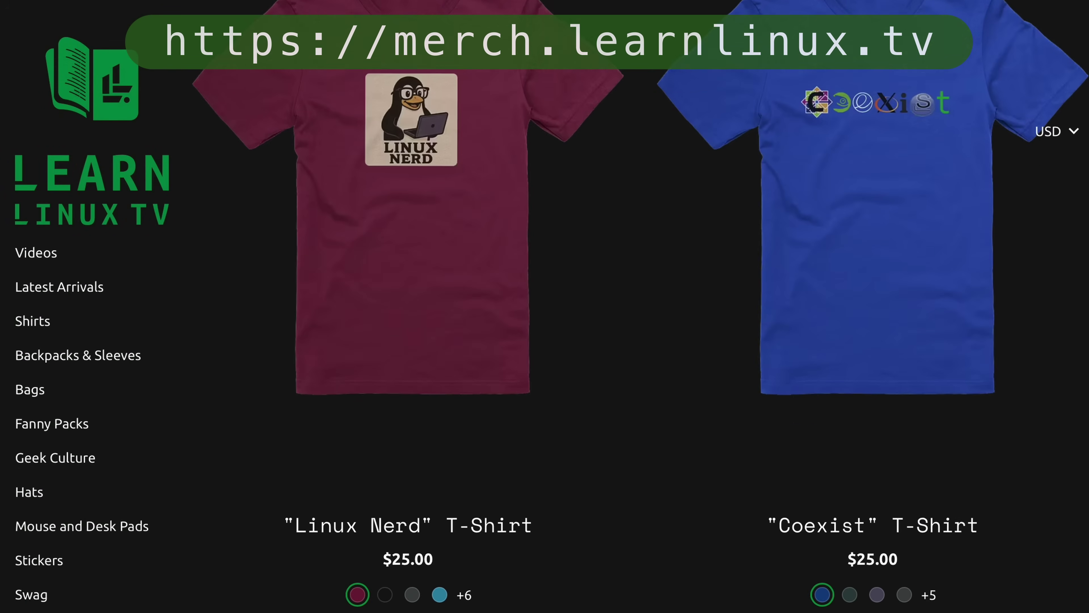
{"action": "scroll", "coordinate": [642, 307], "scroll_direction": "down", "scroll_amount": 10}
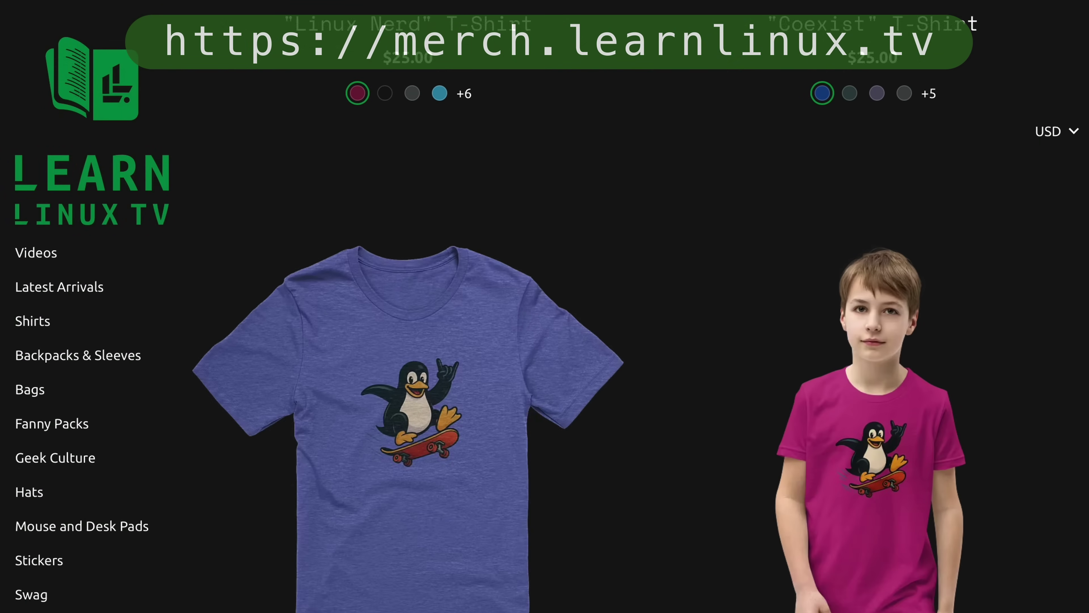
{"action": "scroll", "coordinate": [642, 306], "scroll_direction": "down", "scroll_amount": 10}
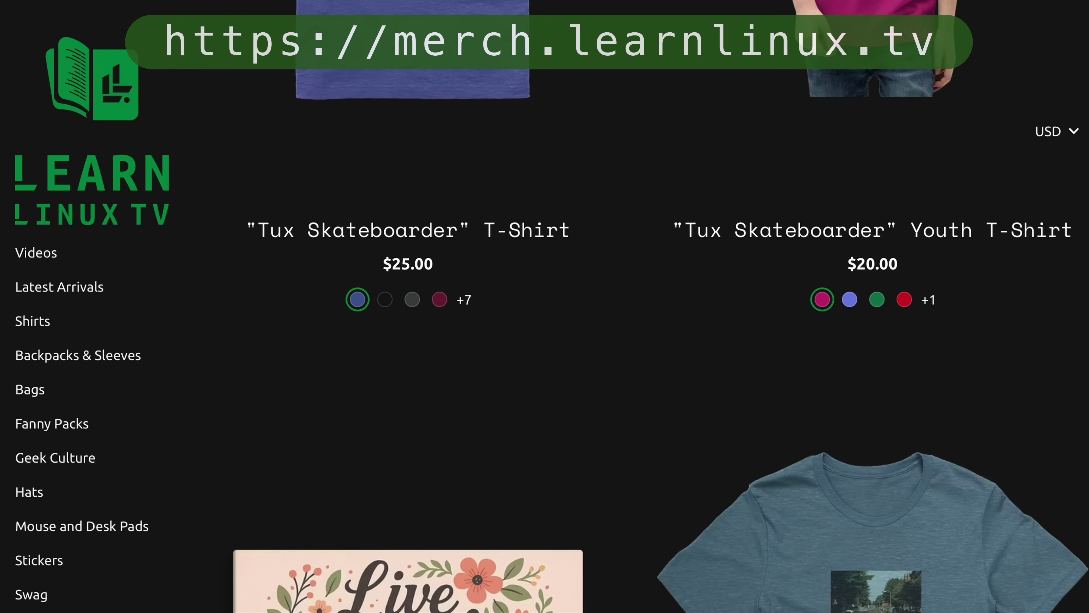
{"action": "scroll", "coordinate": [642, 307], "scroll_direction": "down", "scroll_amount": 10}
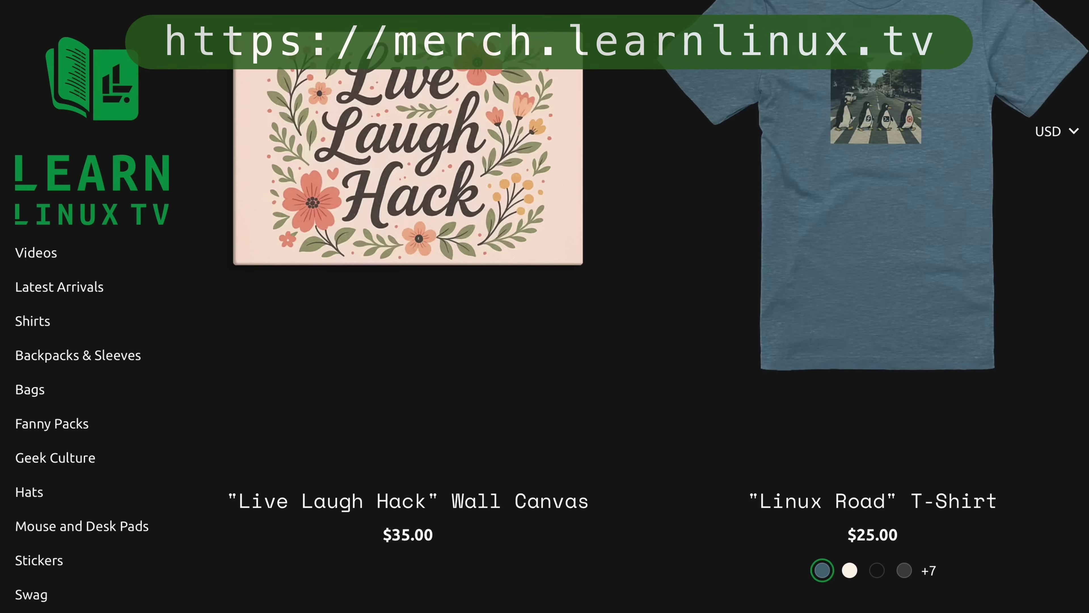
{"action": "scroll", "coordinate": [642, 306], "scroll_direction": "down", "scroll_amount": 10}
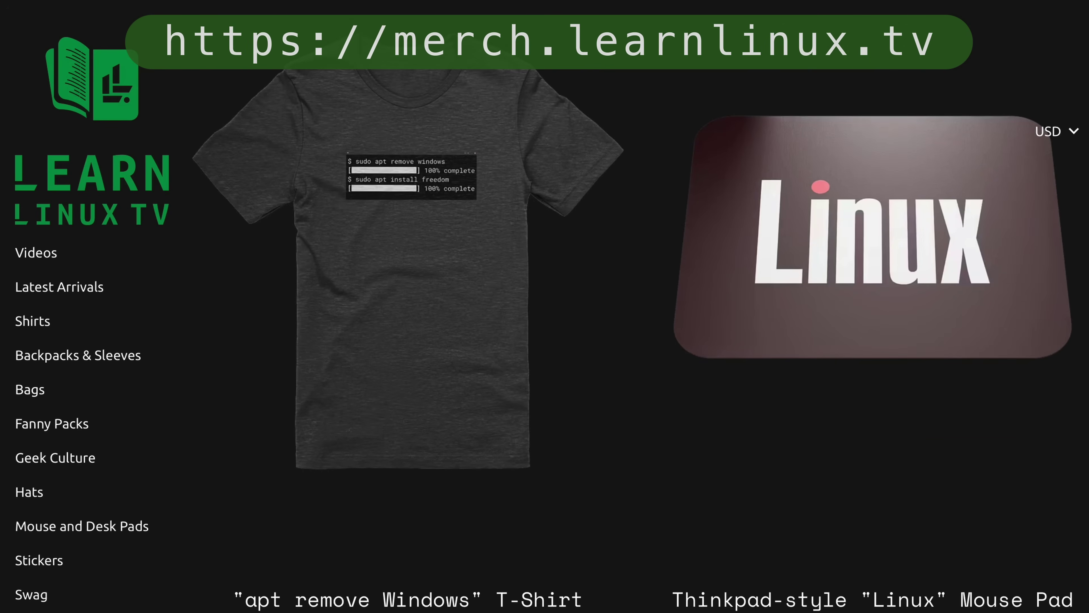
{"action": "scroll", "coordinate": [642, 307], "scroll_direction": "down", "scroll_amount": 10}
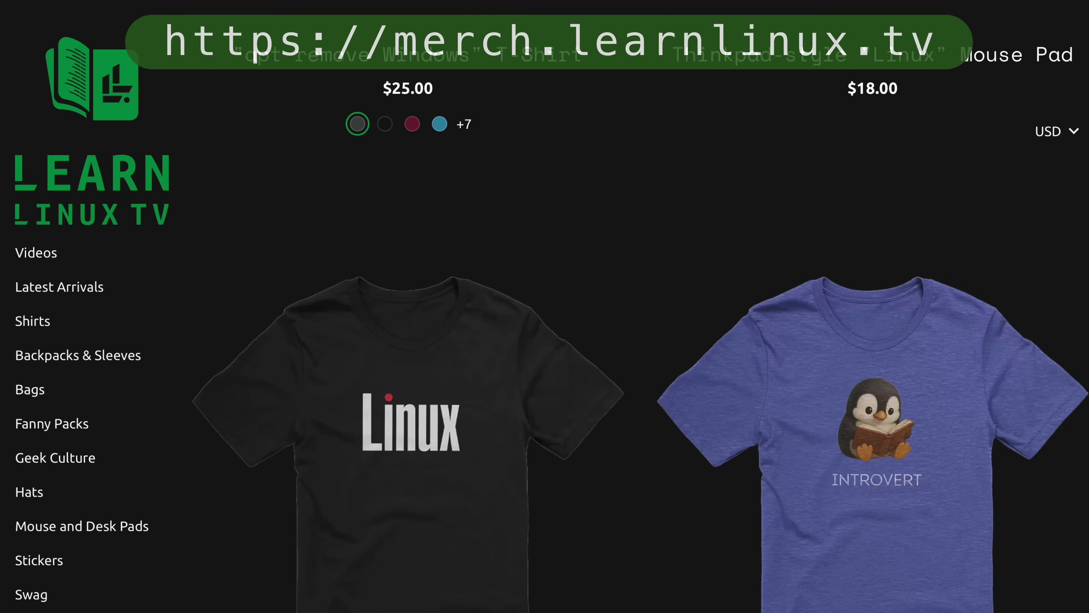
{"action": "scroll", "coordinate": [642, 307], "scroll_direction": "down", "scroll_amount": 8}
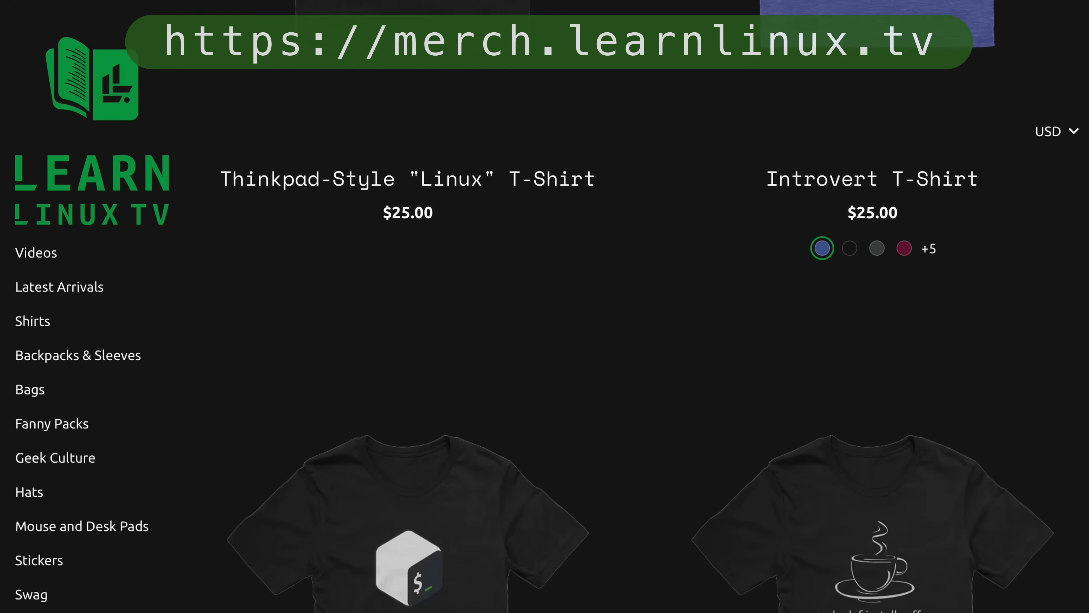
{"action": "scroll", "coordinate": [642, 306], "scroll_direction": "down", "scroll_amount": 10}
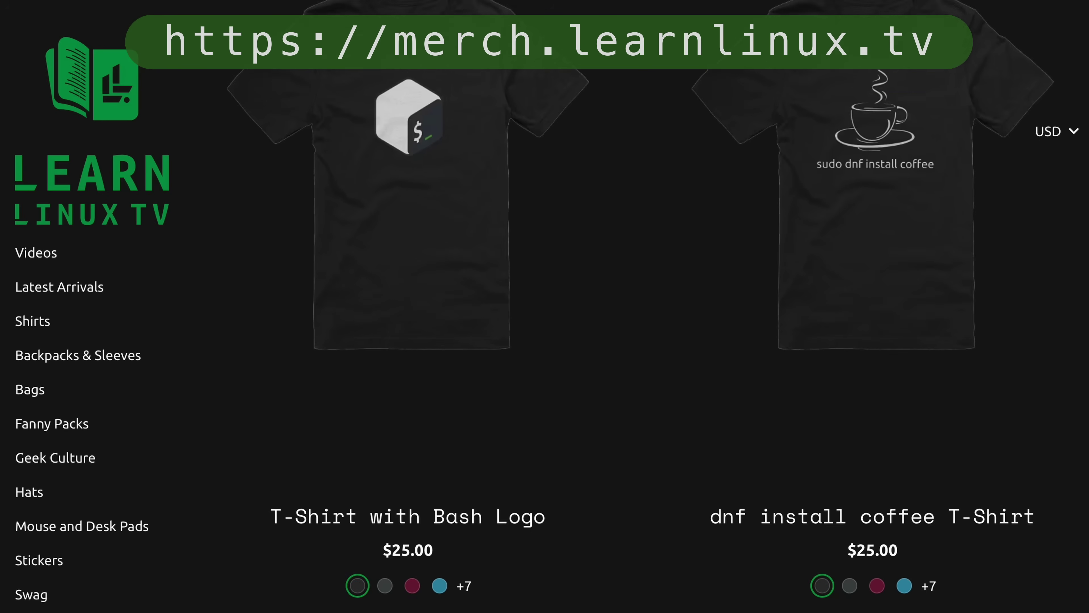
{"action": "scroll", "coordinate": [642, 307], "scroll_direction": "down", "scroll_amount": 10}
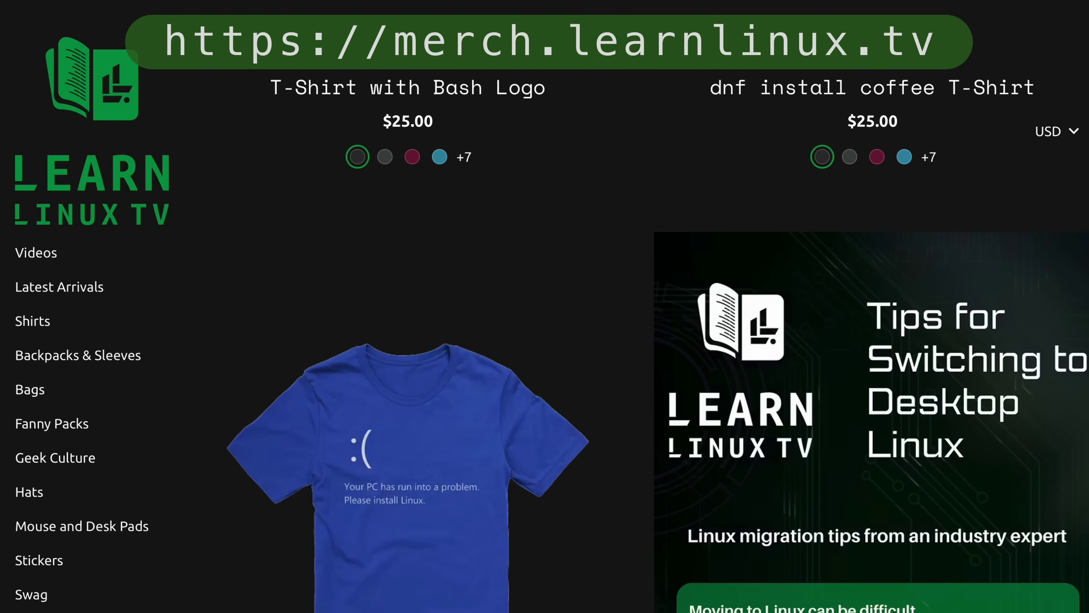
{"action": "scroll", "coordinate": [641, 306], "scroll_direction": "down", "scroll_amount": 10}
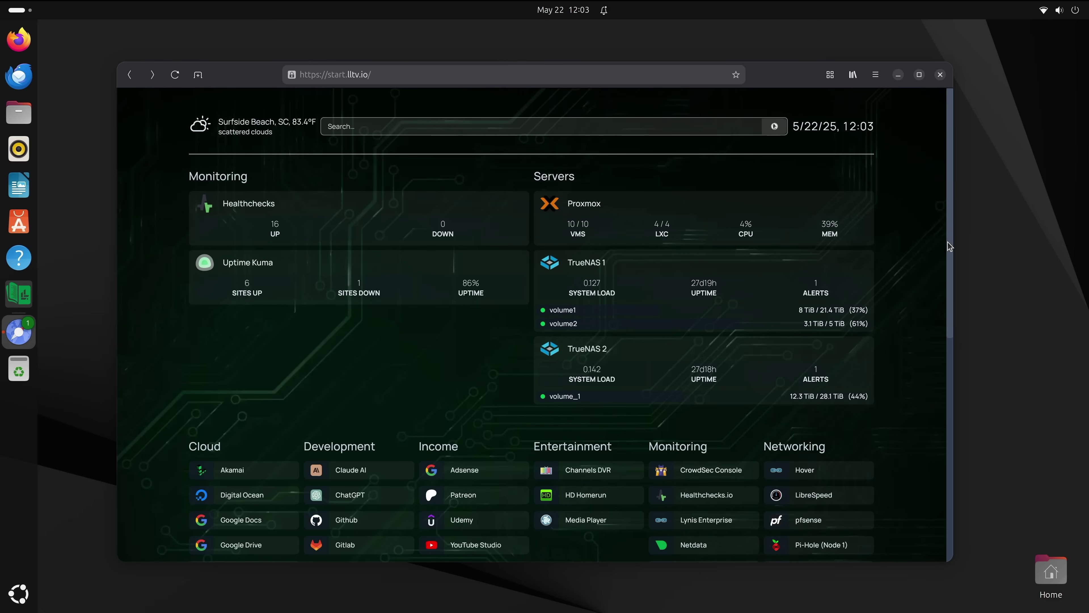
{"action": "left_click_drag", "start_coordinate": [950, 247], "coordinate": [939, 404]}
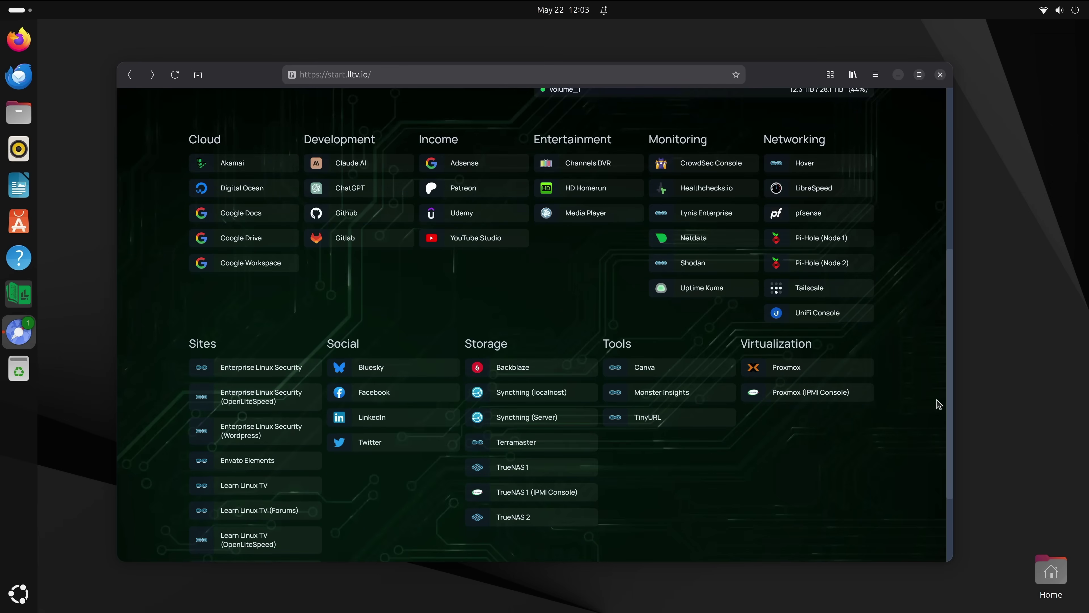
{"action": "scroll", "coordinate": [939, 410], "scroll_direction": "down", "scroll_amount": 2}
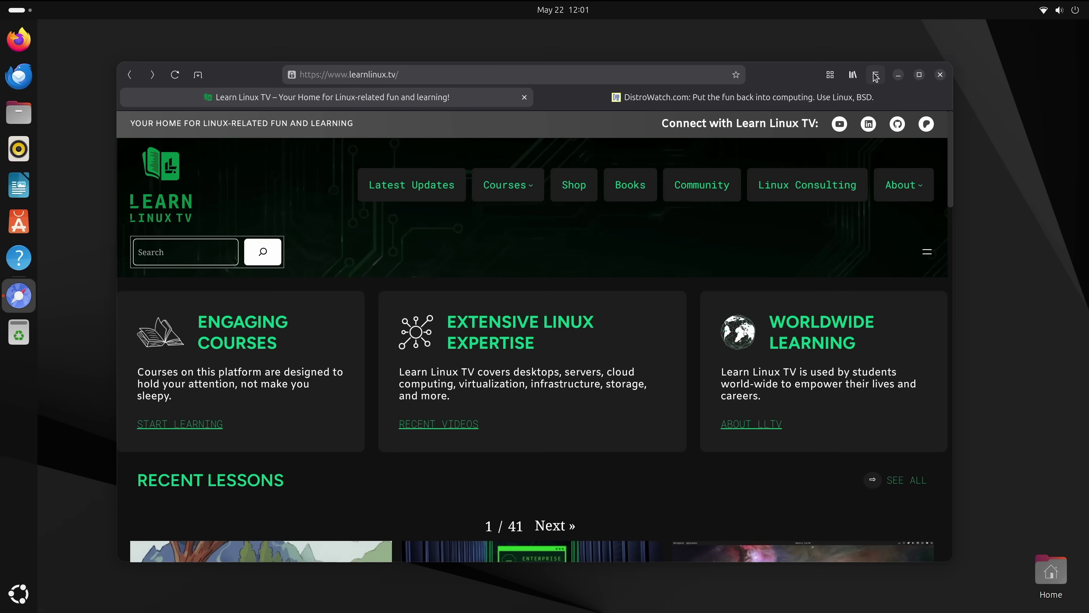
Open Web's Preferences and scroll the General tab down to Downloads and Session.
{"action": "left_click", "coordinate": [876, 75]}
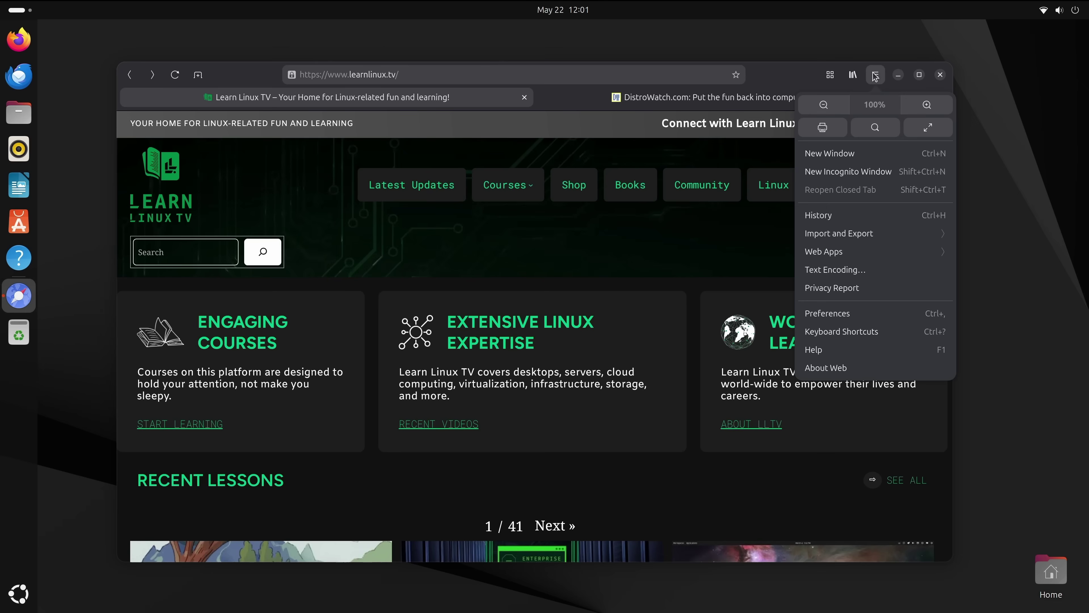
{"action": "left_click", "coordinate": [857, 313]}
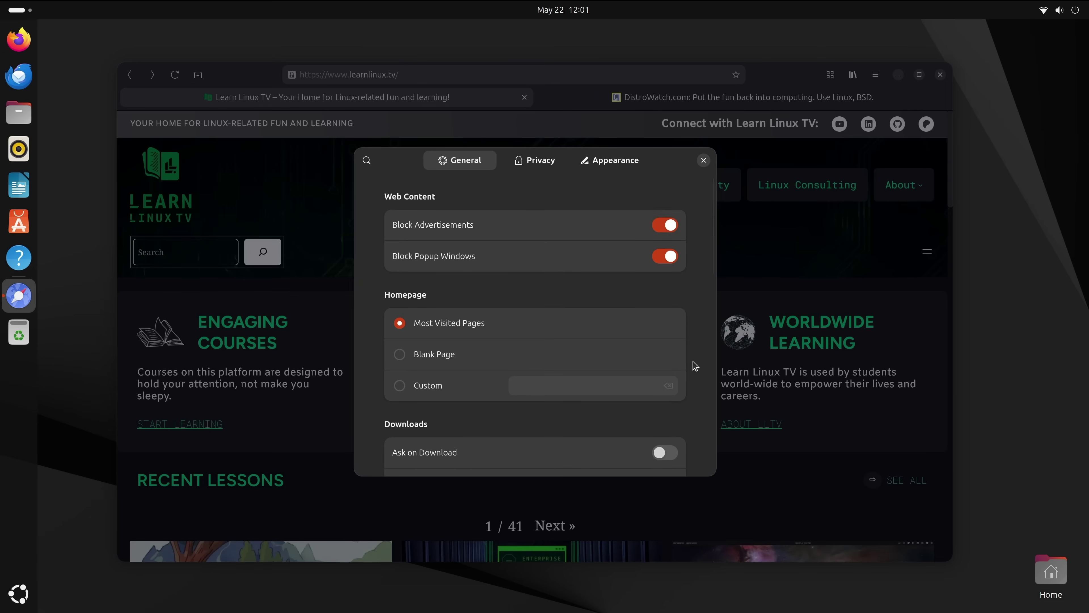
{"action": "left_click_drag", "start_coordinate": [710, 220], "coordinate": [686, 411]}
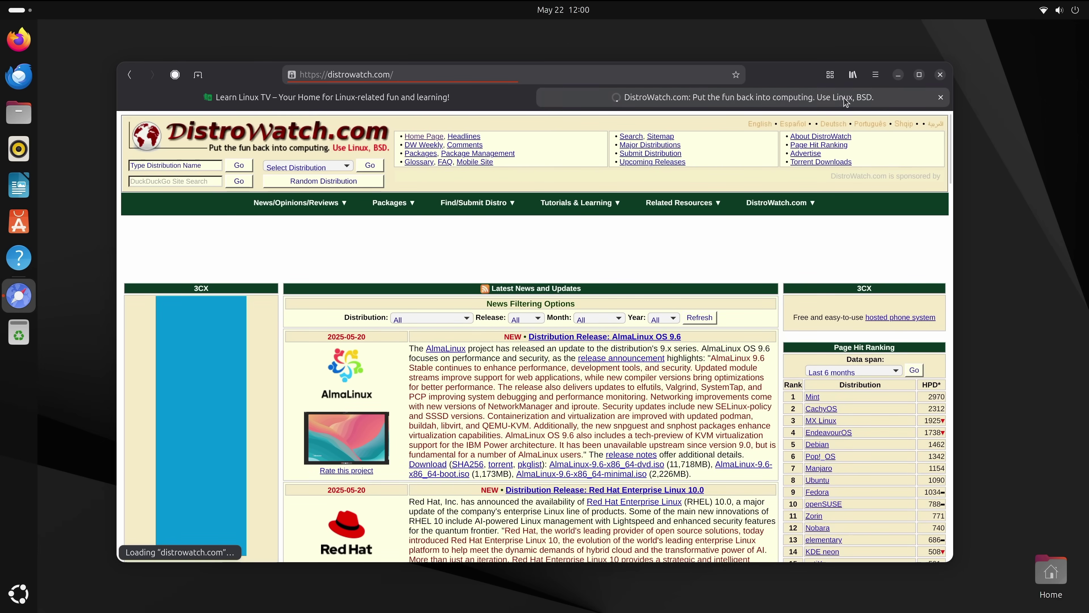
Switch to the Learn Linux TV tab from the tab overview.
{"action": "left_click", "coordinate": [830, 74]}
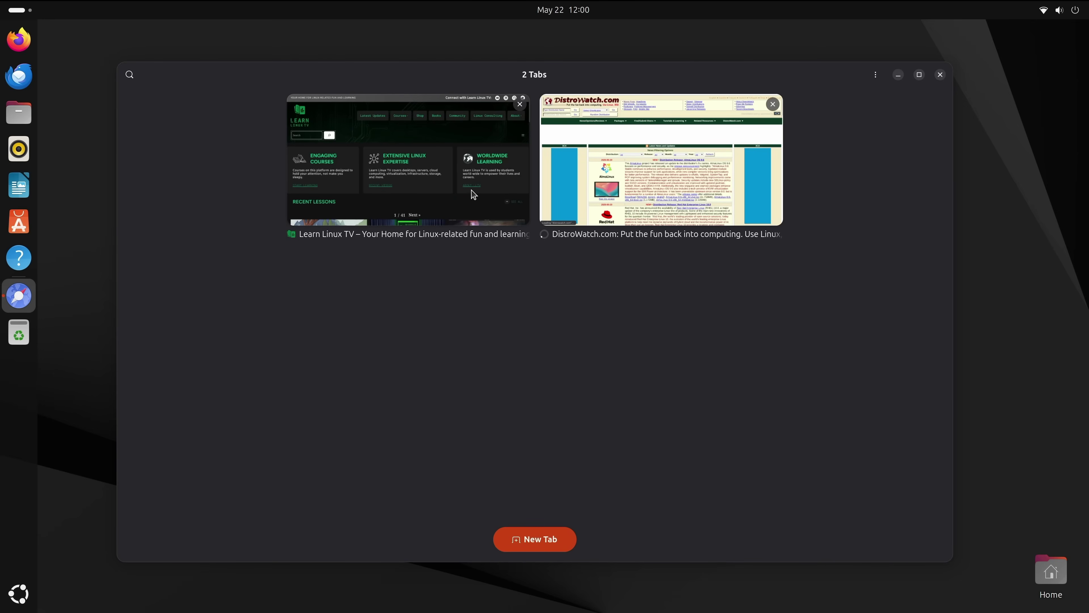
{"action": "left_click", "coordinate": [474, 194]}
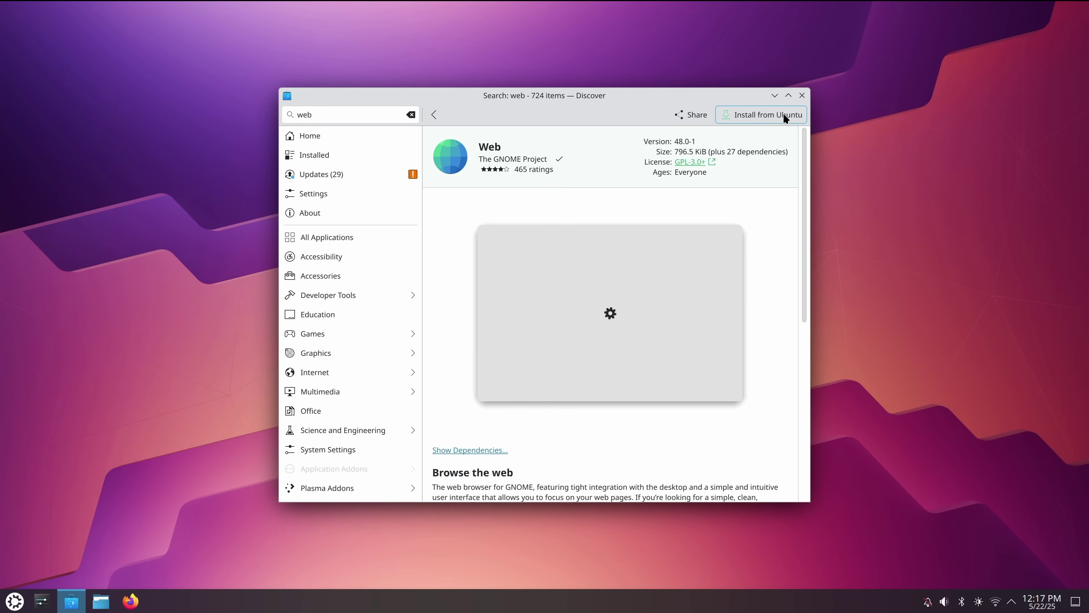
Install Web from the Ubuntu source, authorising it with the account password.
{"action": "left_click", "coordinate": [784, 113]}
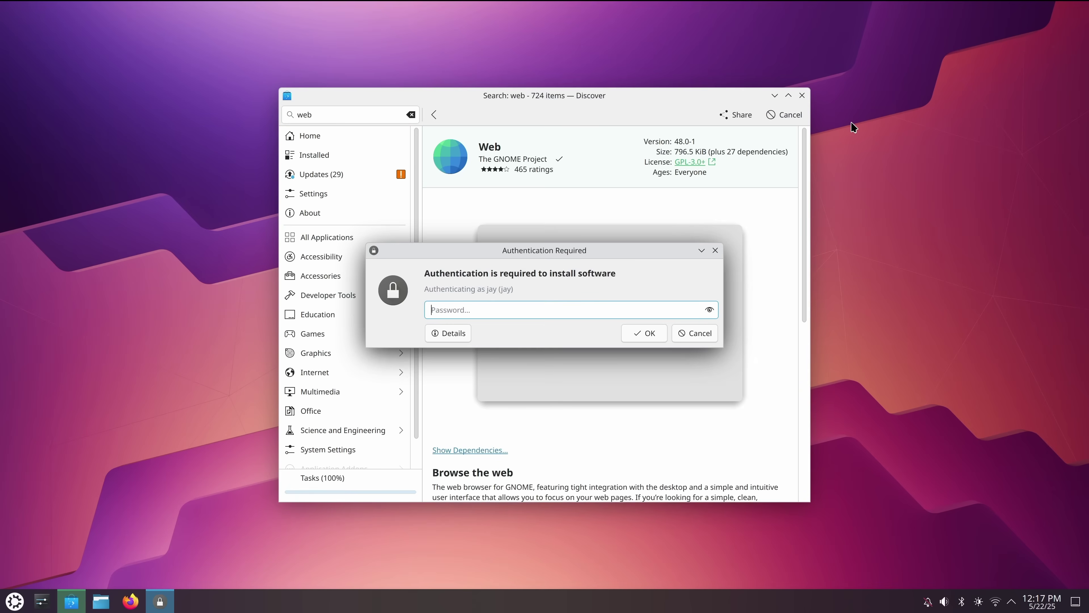
{"action": "type", "text": "●●●●●●"}
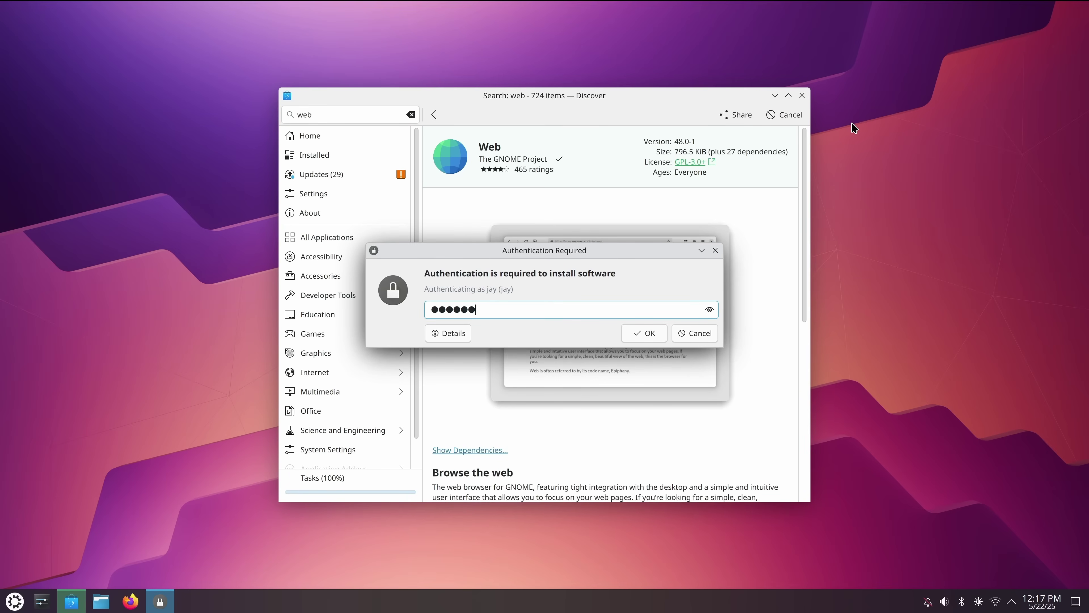
{"action": "type", "text": "●"}
{"action": "key", "text": "Return"}
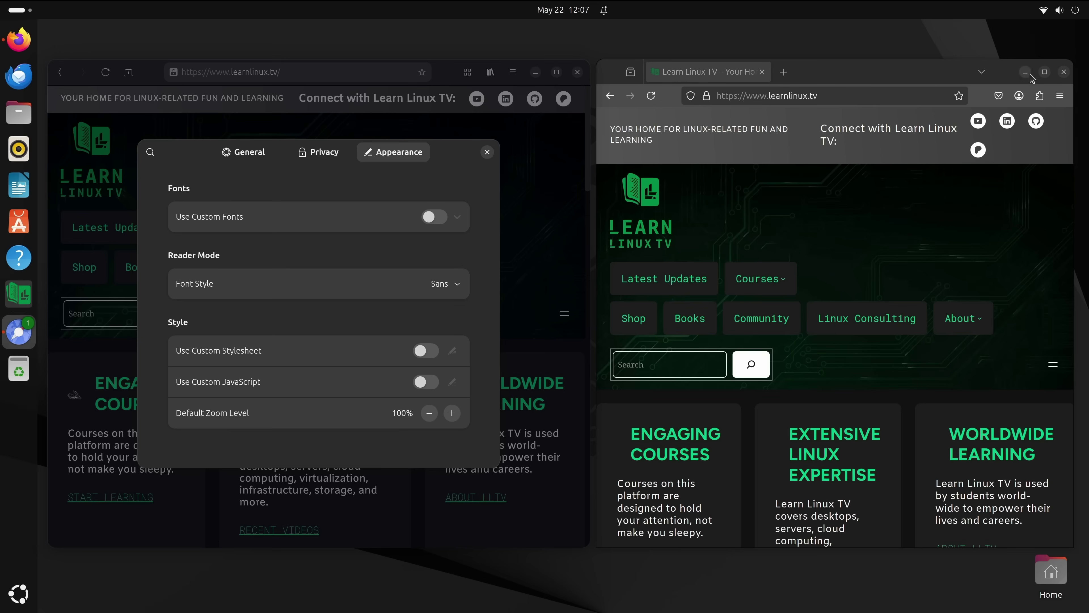
Open Firefox's Settings and scroll them to compare with Web's preferences.
{"action": "left_click", "coordinate": [1060, 96]}
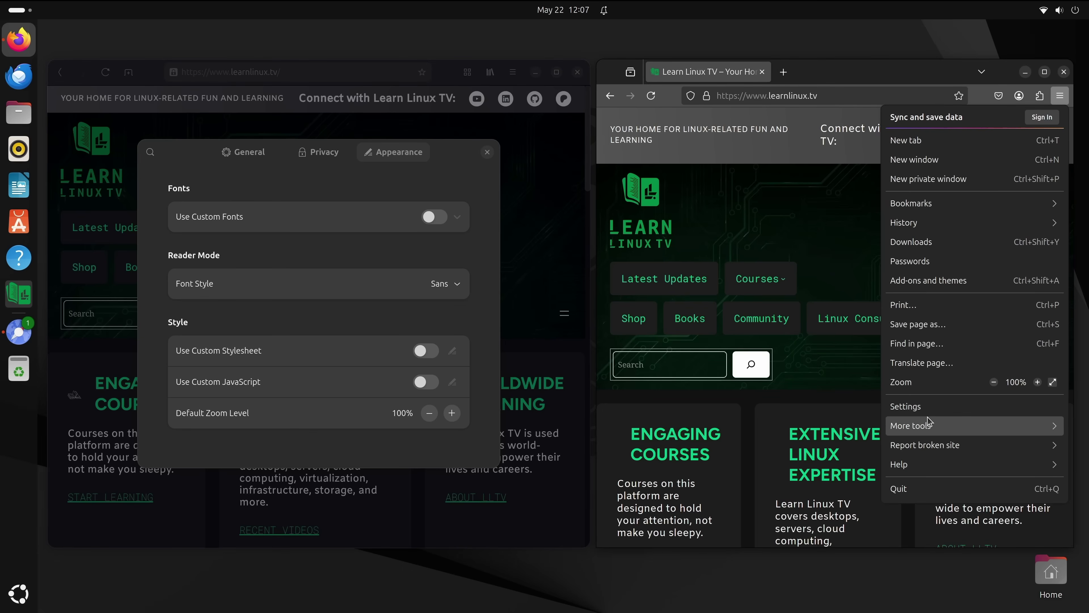
{"action": "left_click", "coordinate": [929, 406]}
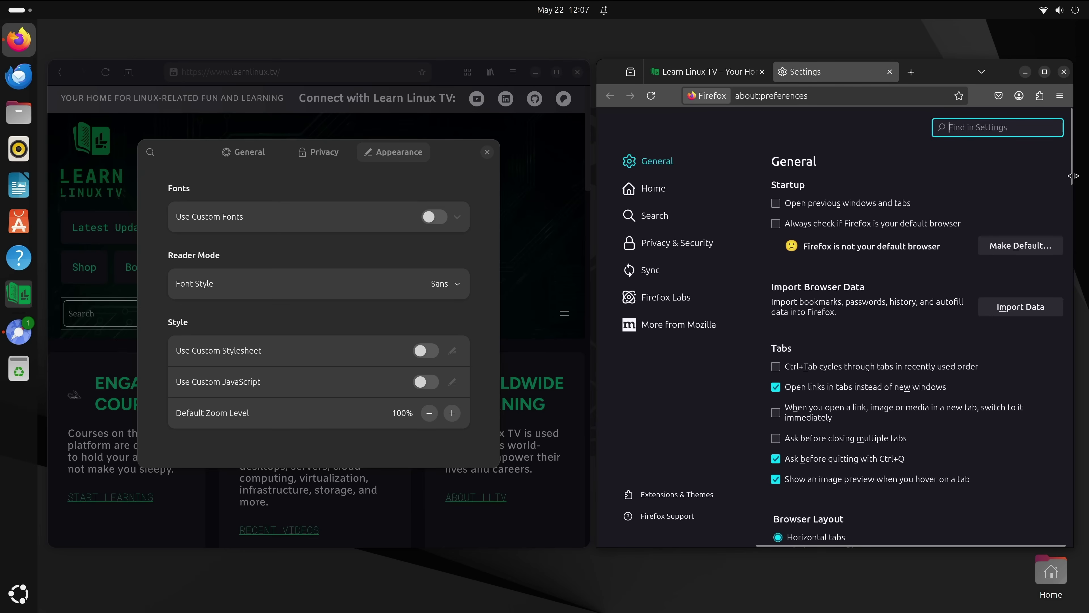
{"action": "left_click_drag", "start_coordinate": [1071, 176], "coordinate": [1067, 343]}
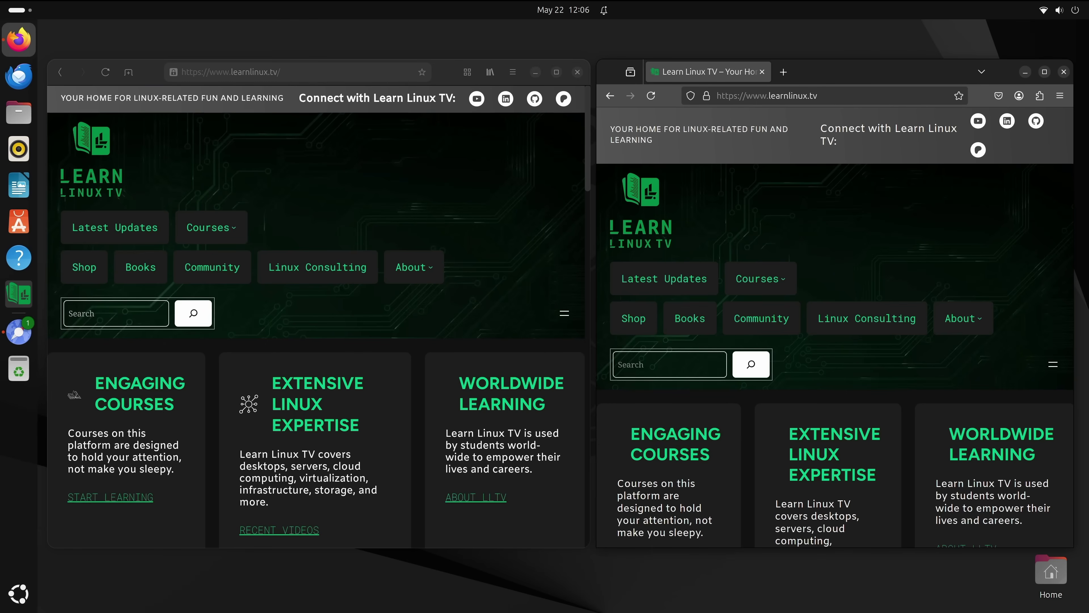
Load learnlinux.tv, scroll the page, then open a new blank tab.
{"action": "type", "text": "learnlinux."}
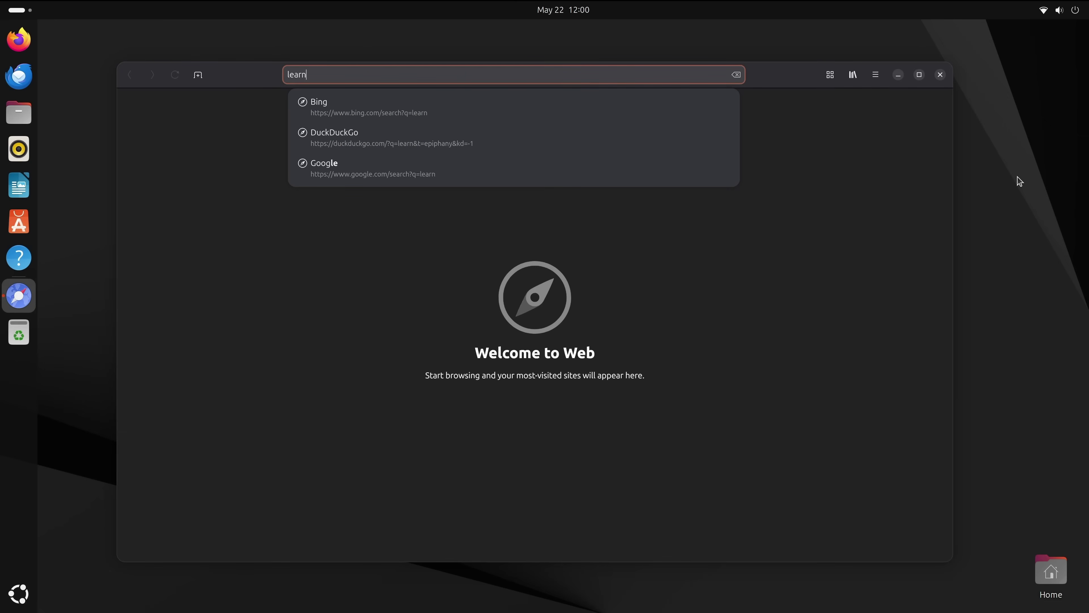
{"action": "type", "text": "tv"}
{"action": "key", "text": "Return"}
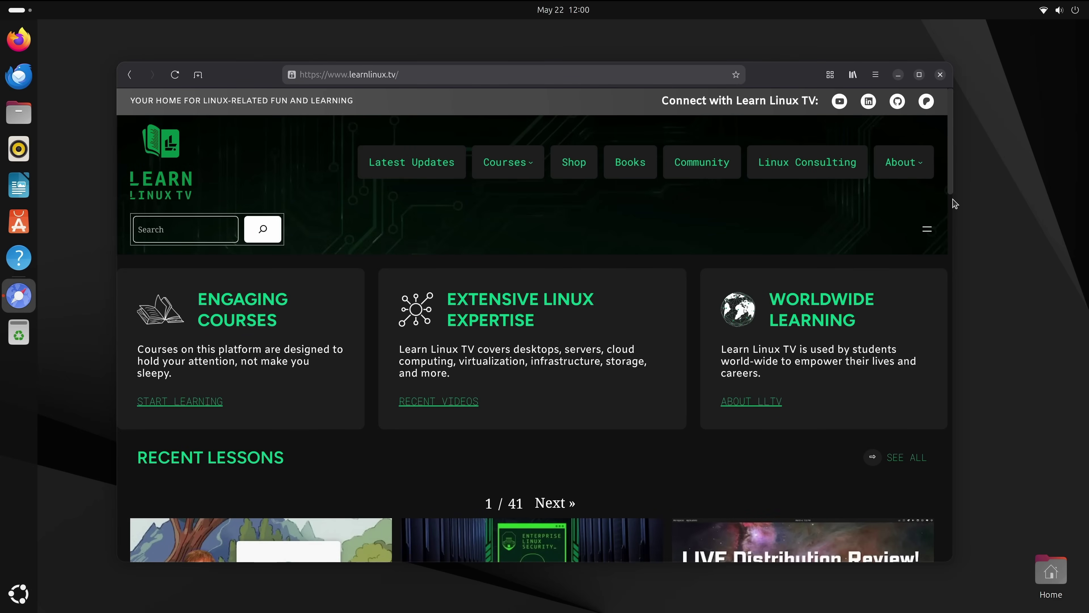
{"action": "left_click_drag", "start_coordinate": [950, 193], "coordinate": [956, 165]}
{"action": "left_click", "coordinate": [198, 75]}
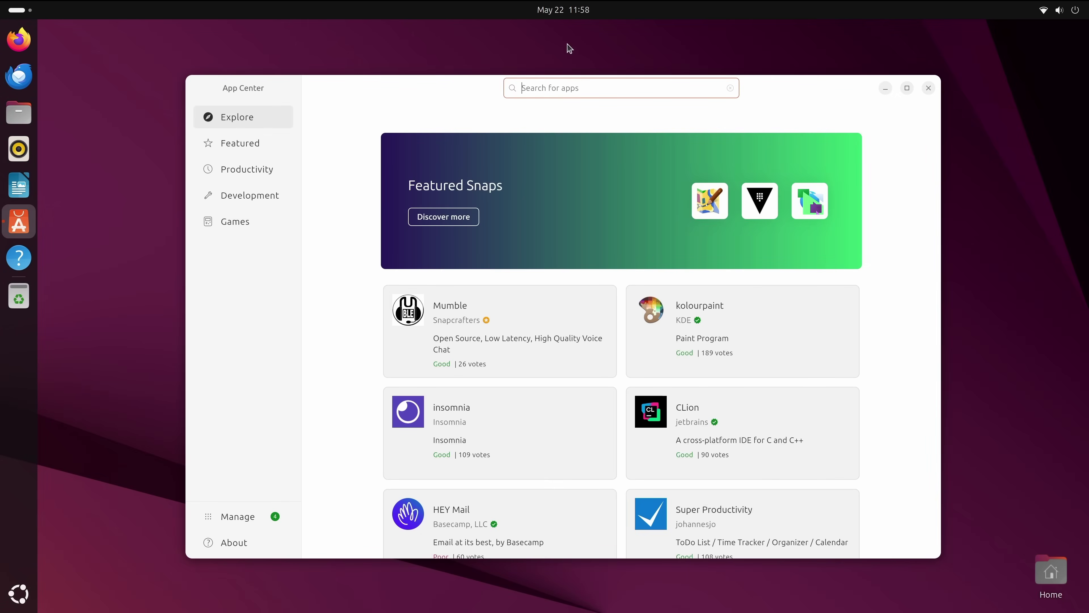
Search 'gnome web', filter to Debian packages, and open the Web result's details.
{"action": "type", "text": "gnome web"}
{"action": "key", "text": "Return"}
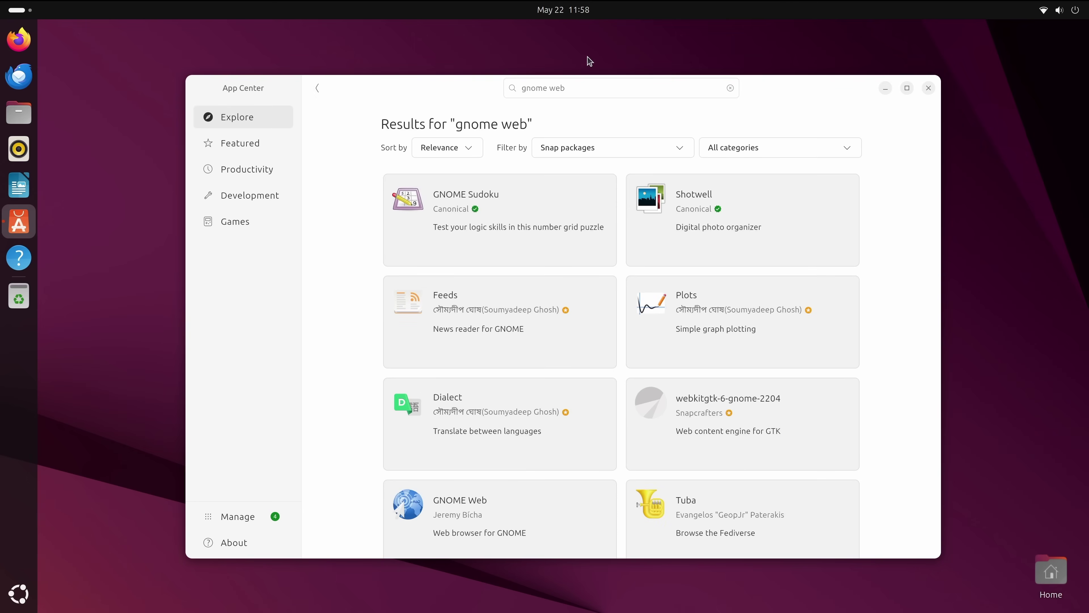
{"action": "left_click", "coordinate": [594, 149]}
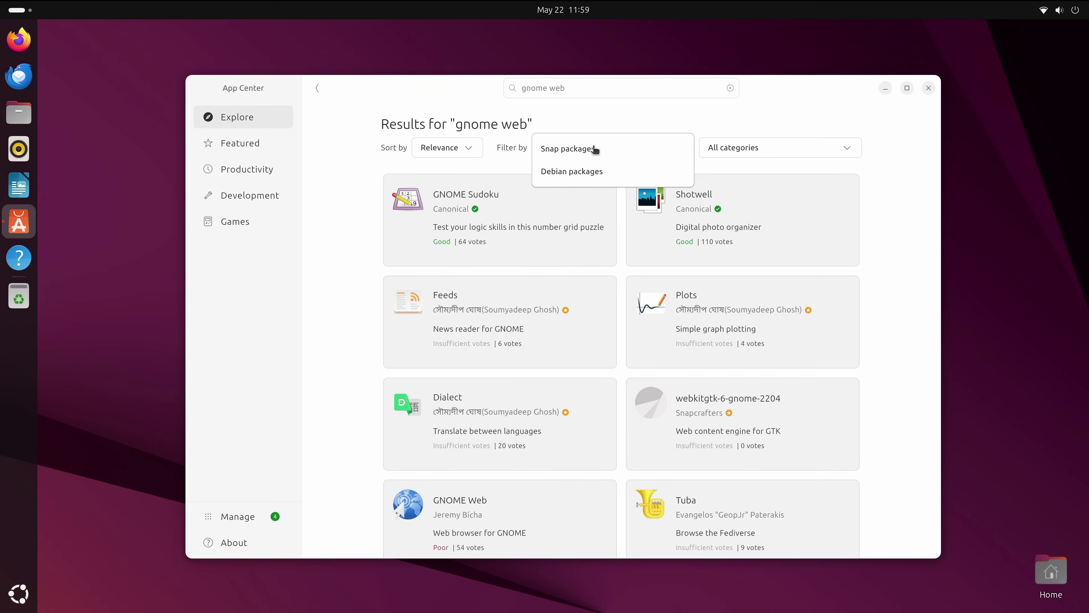
{"action": "left_click", "coordinate": [589, 172]}
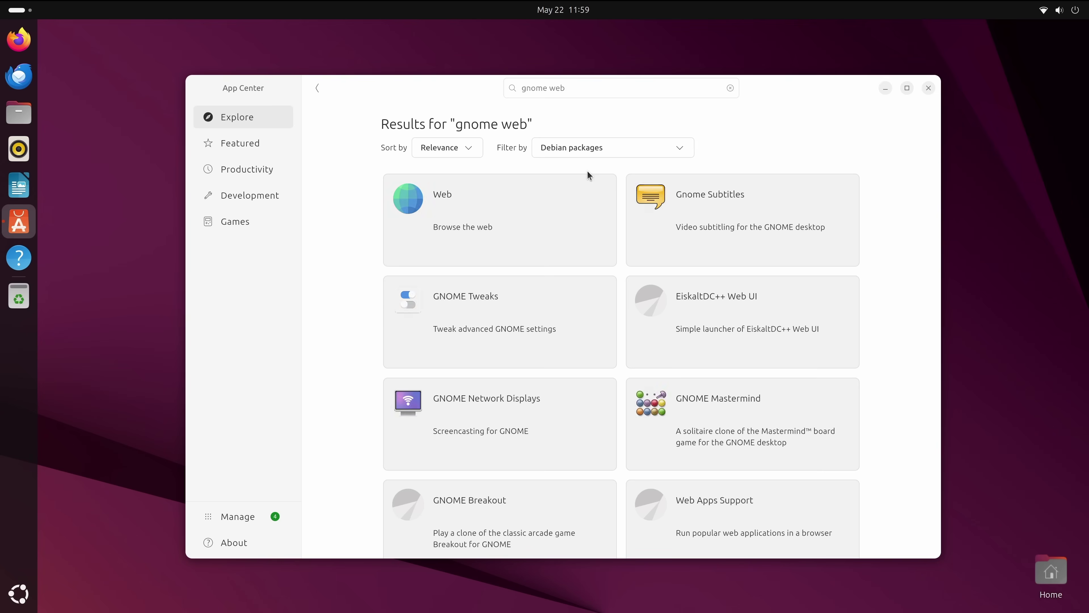
{"action": "left_click", "coordinate": [567, 209]}
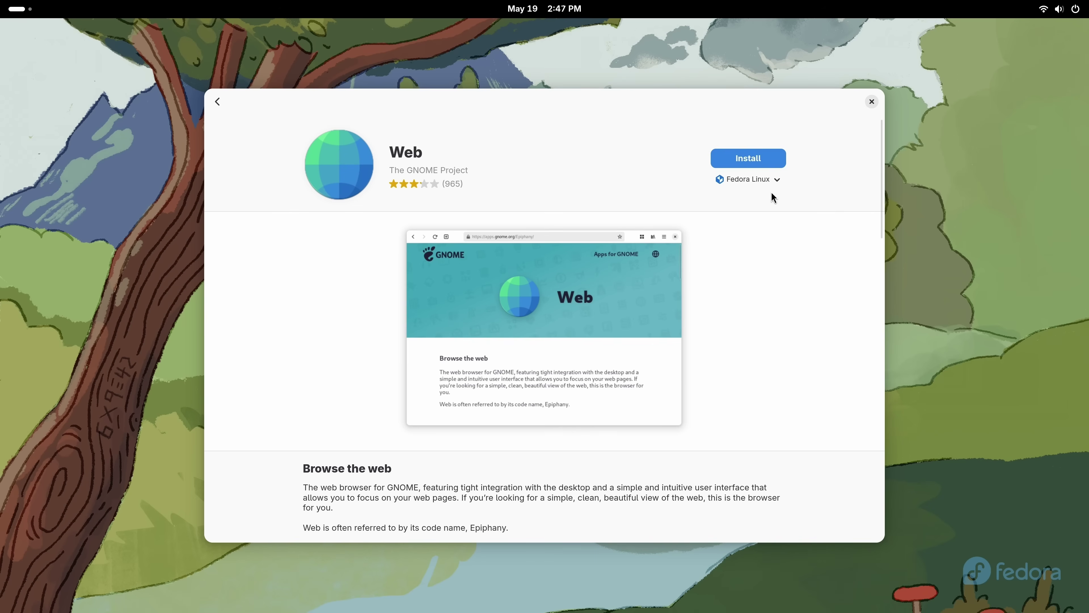
Show the install sources available for Web.
{"action": "left_click", "coordinate": [777, 180]}
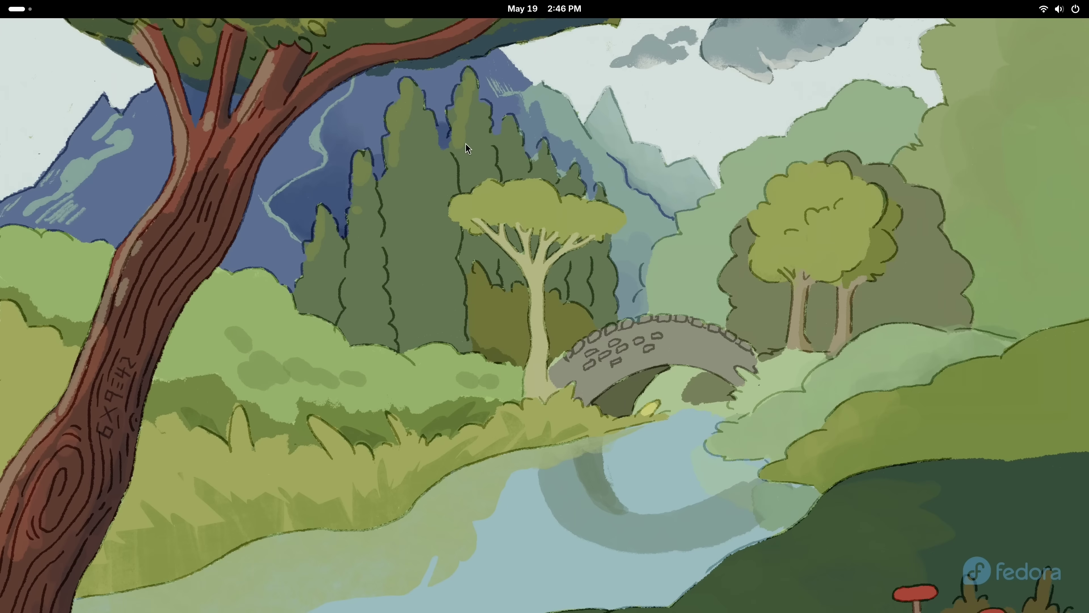
Launch Software from the dash, search 'gnome we' and open Web's details page.
{"action": "left_click", "coordinate": [29, 12]}
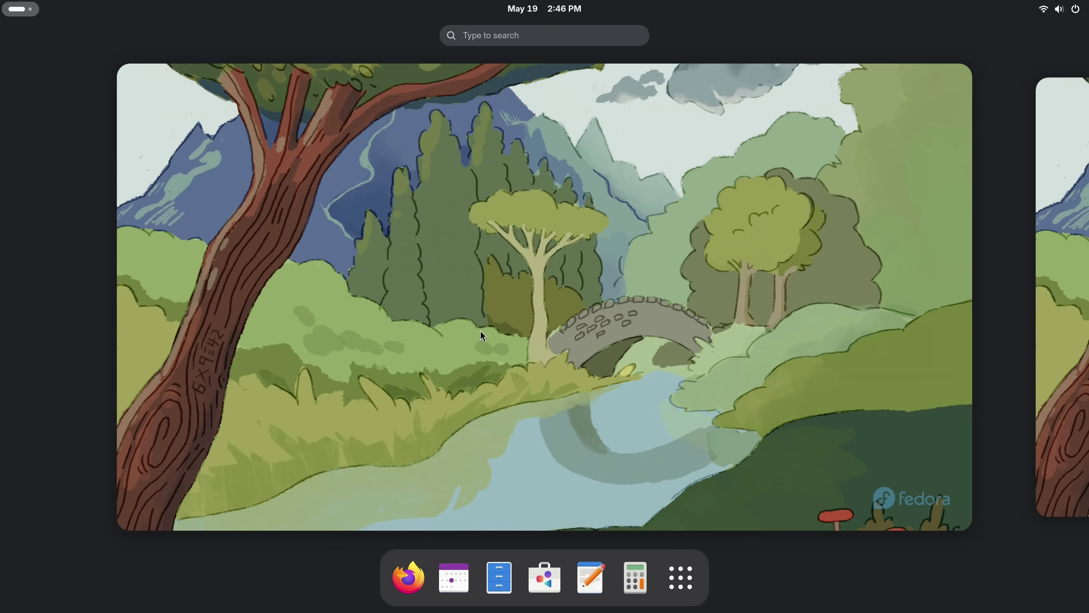
{"action": "left_click", "coordinate": [549, 586]}
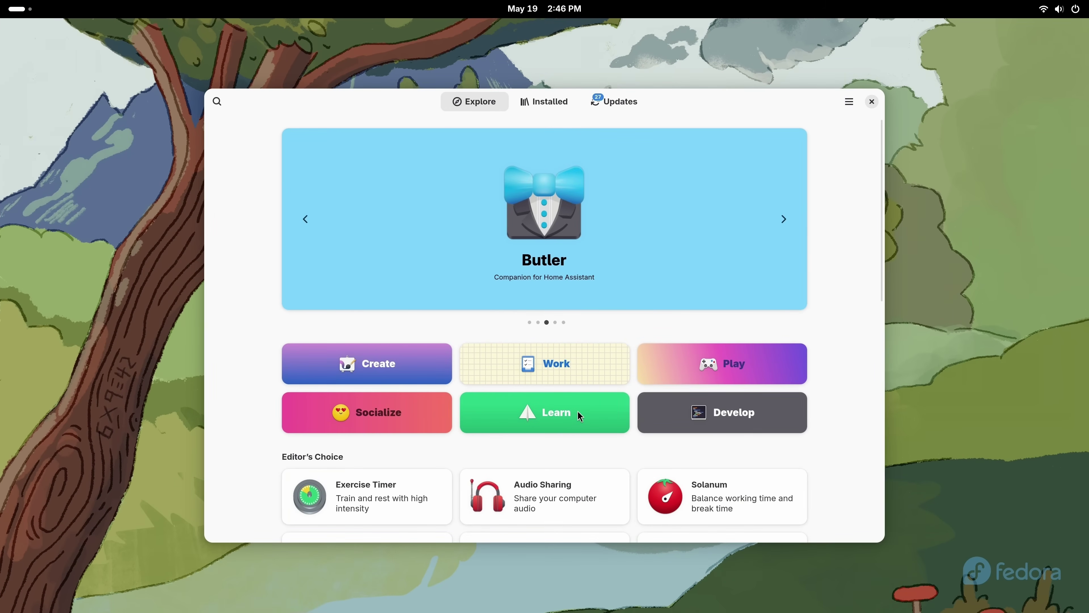
{"action": "left_click", "coordinate": [218, 101]}
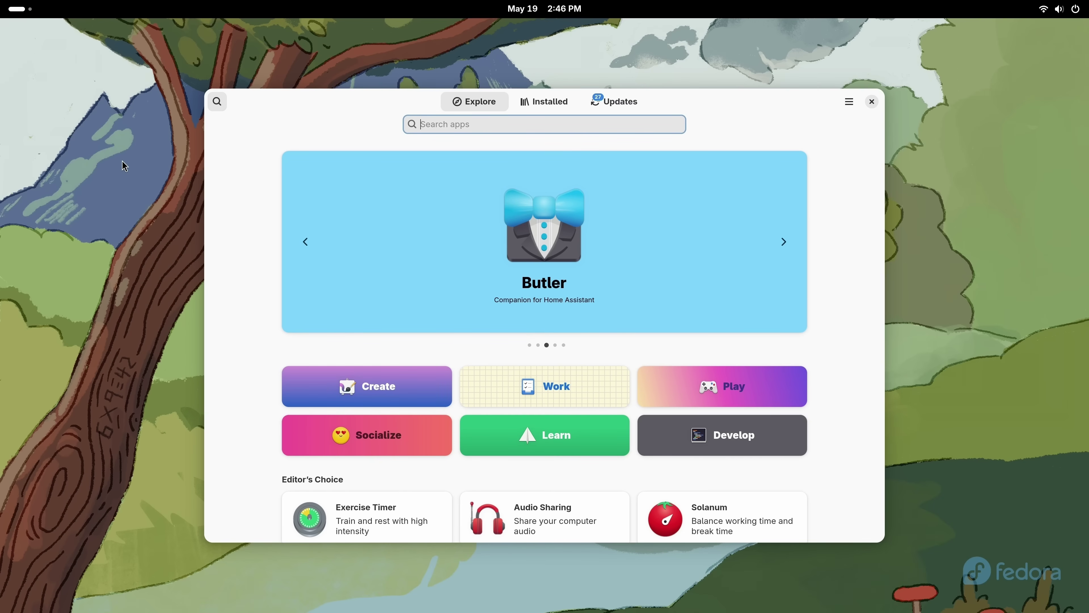
{"action": "type", "text": "gnome web"}
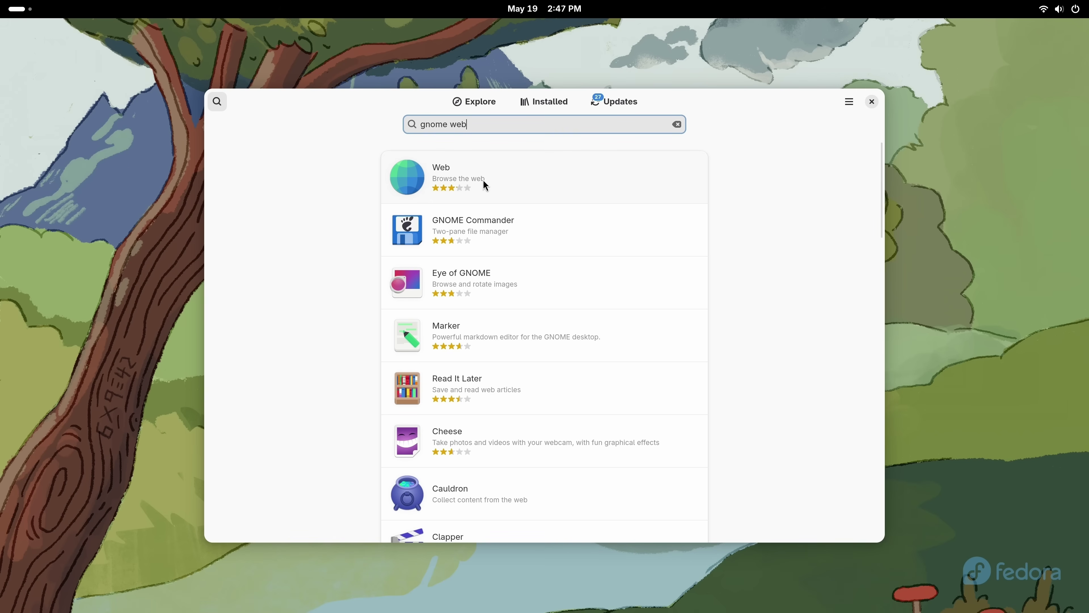
{"action": "left_click", "coordinate": [514, 184]}
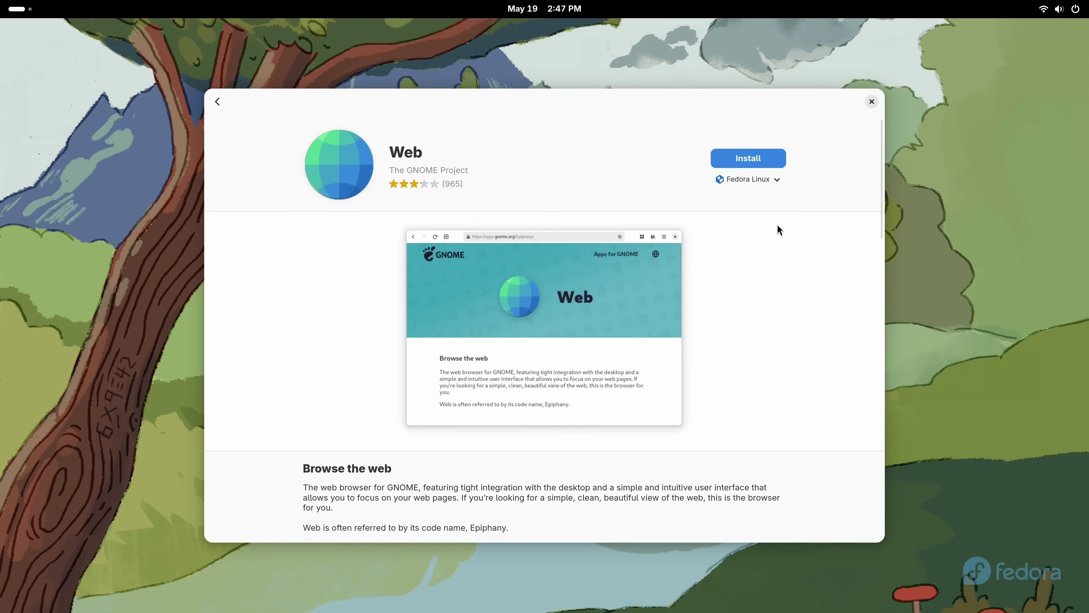
Check Web's install sources, keep Fedora Linux, and install it.
{"action": "left_click", "coordinate": [778, 183]}
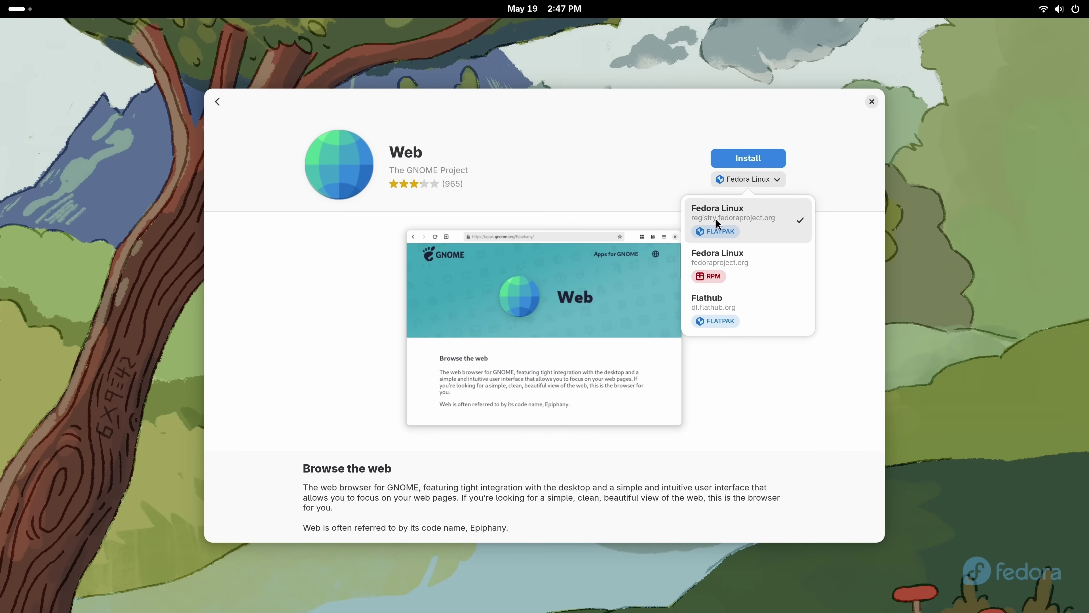
{"action": "left_click", "coordinate": [660, 189]}
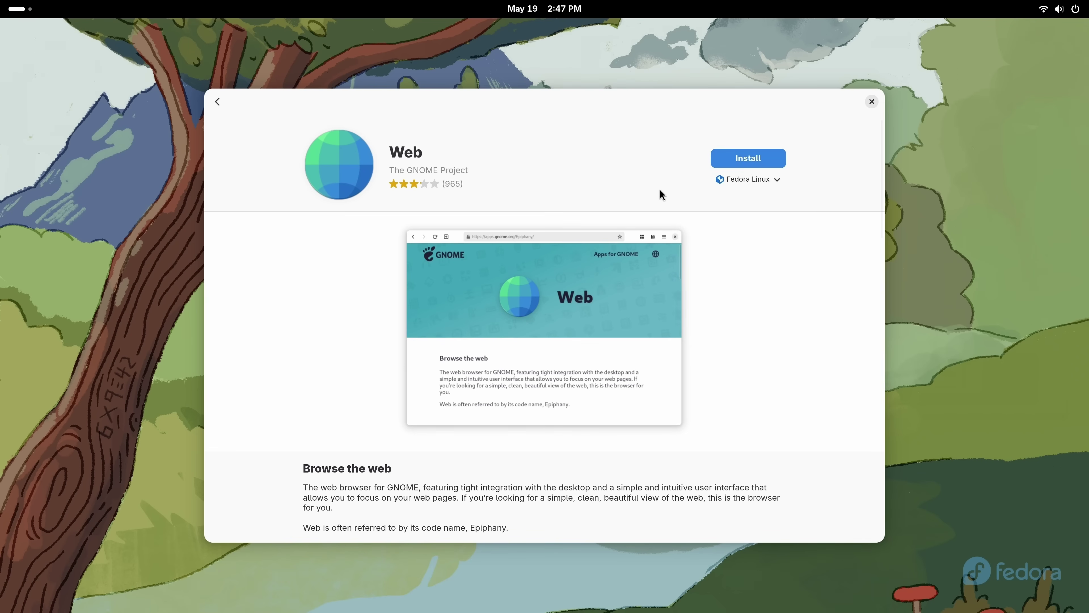
{"action": "left_click", "coordinate": [740, 179]}
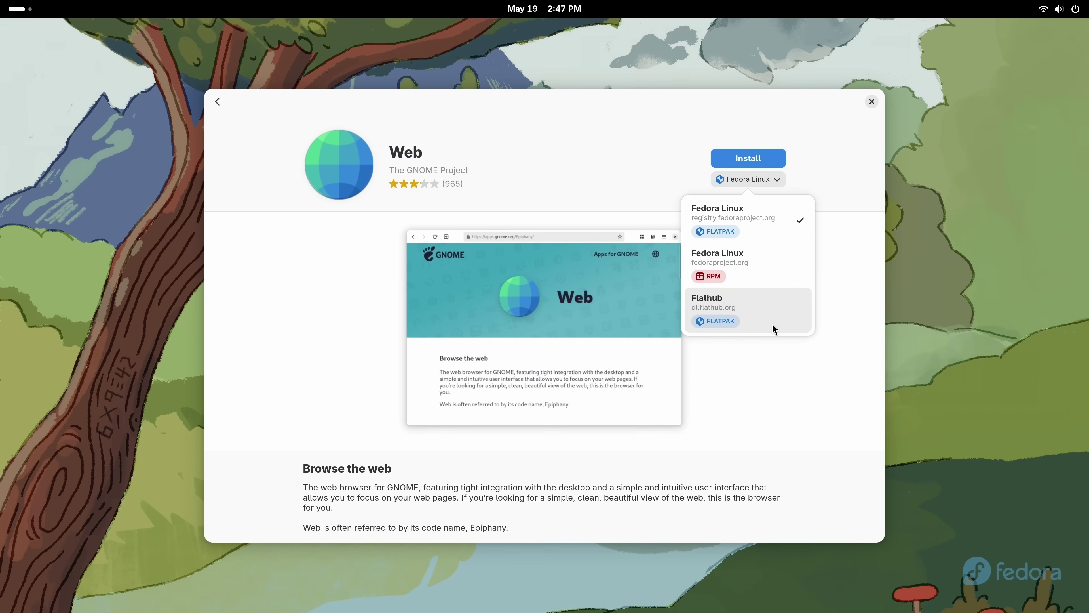
{"action": "left_click", "coordinate": [669, 183]}
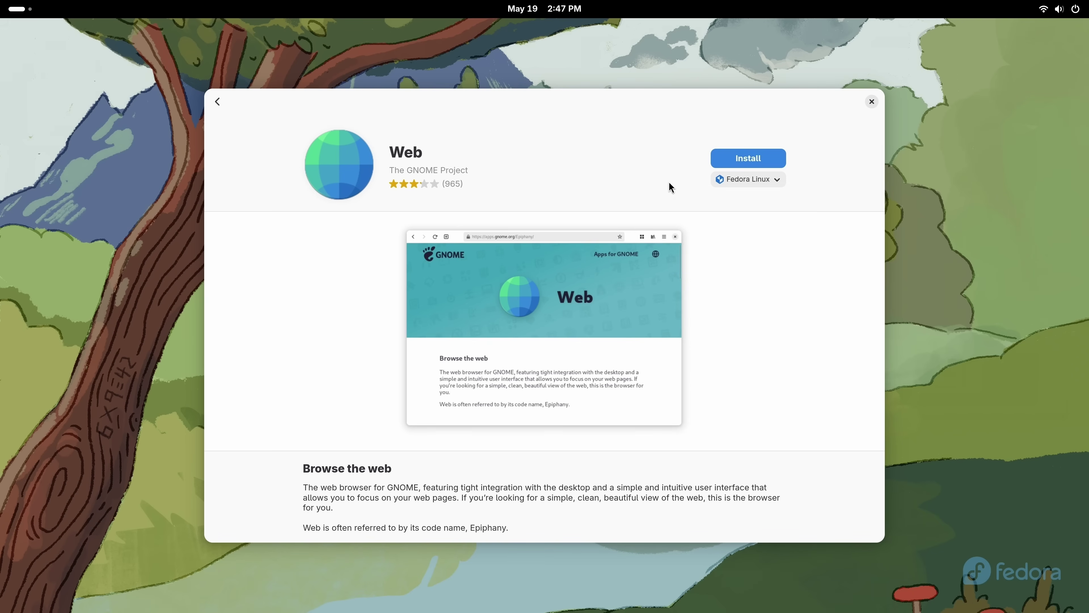
{"action": "left_click", "coordinate": [753, 165]}
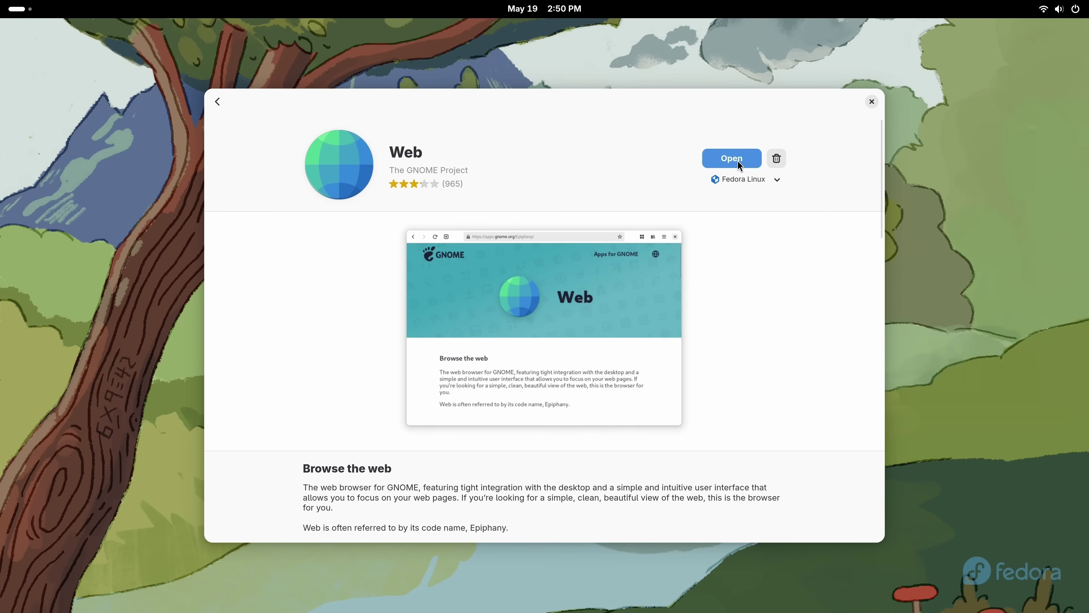
Close the software store and launch Web from the full app grid.
{"action": "left_click", "coordinate": [872, 101]}
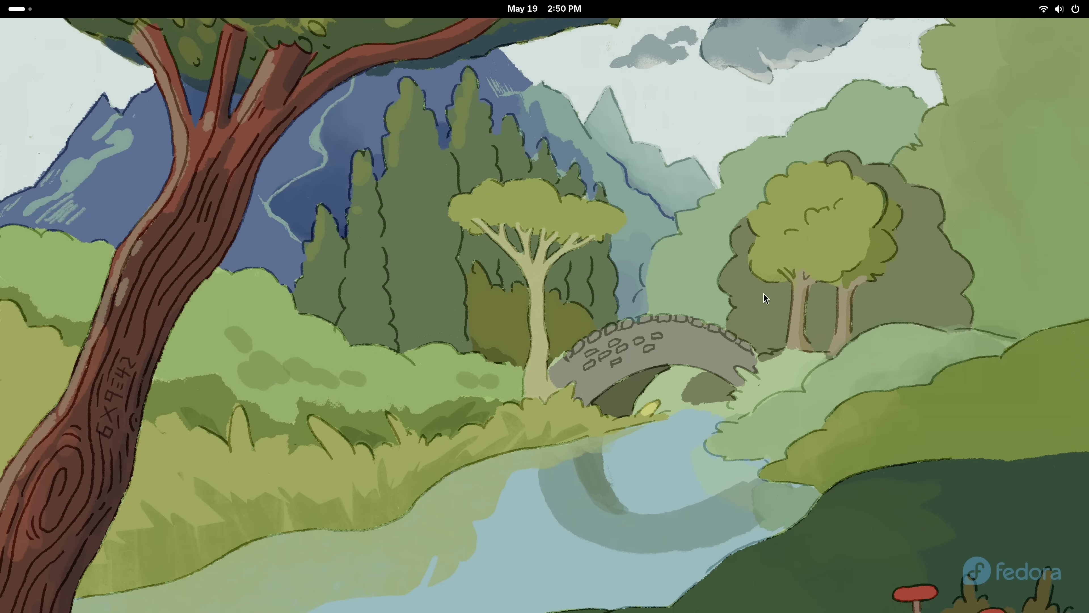
{"action": "left_click", "coordinate": [19, 8]}
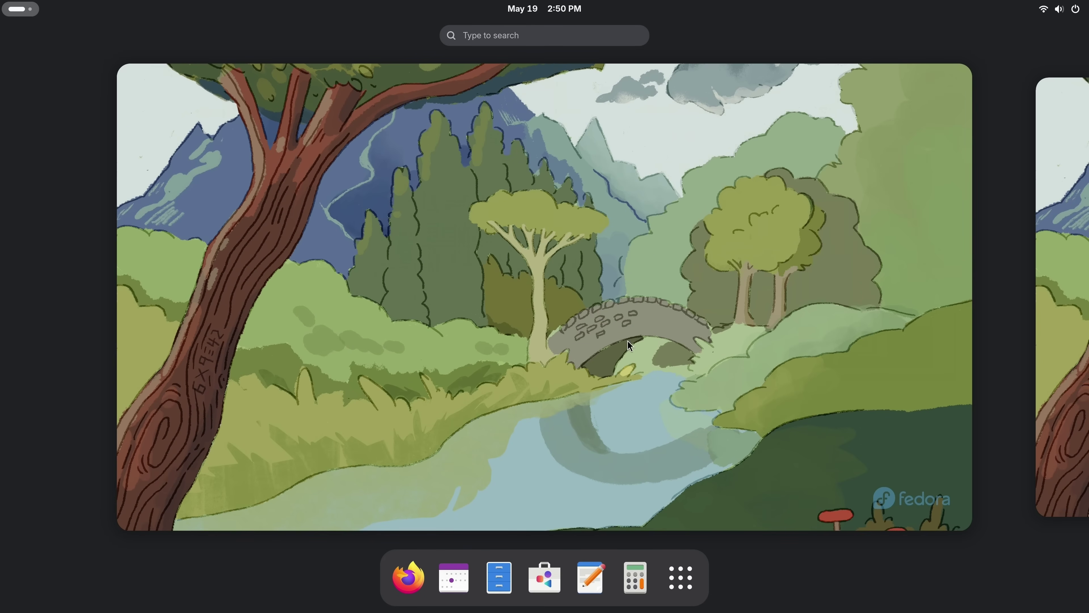
{"action": "left_click", "coordinate": [683, 591]}
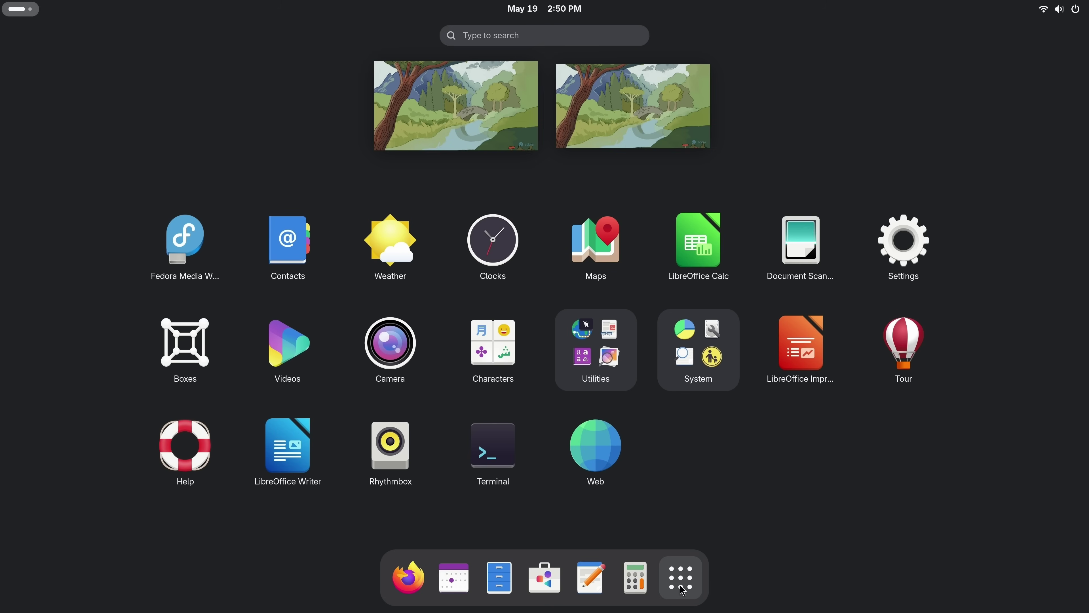
{"action": "left_click", "coordinate": [592, 450]}
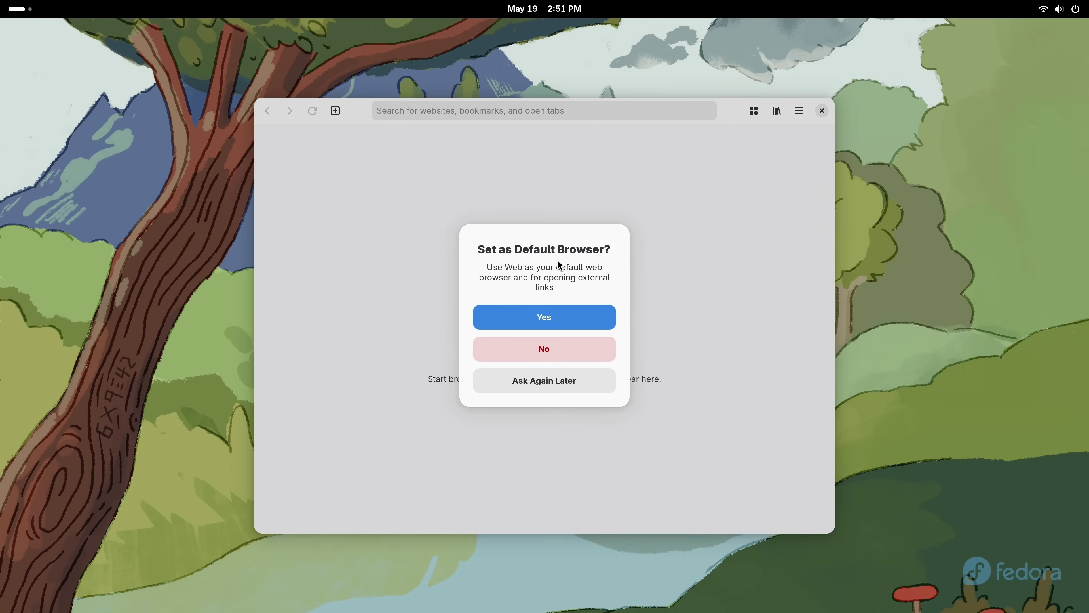
Decline the 'Set as Default Browser?' prompt and open a second blank tab.
{"action": "left_click", "coordinate": [562, 353]}
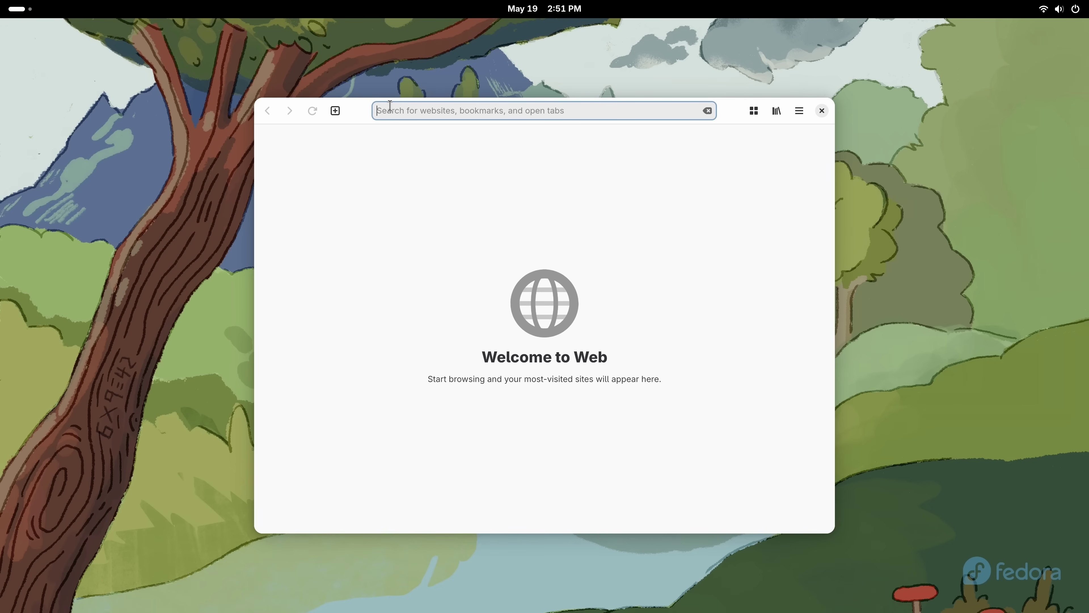
{"action": "left_click", "coordinate": [335, 112]}
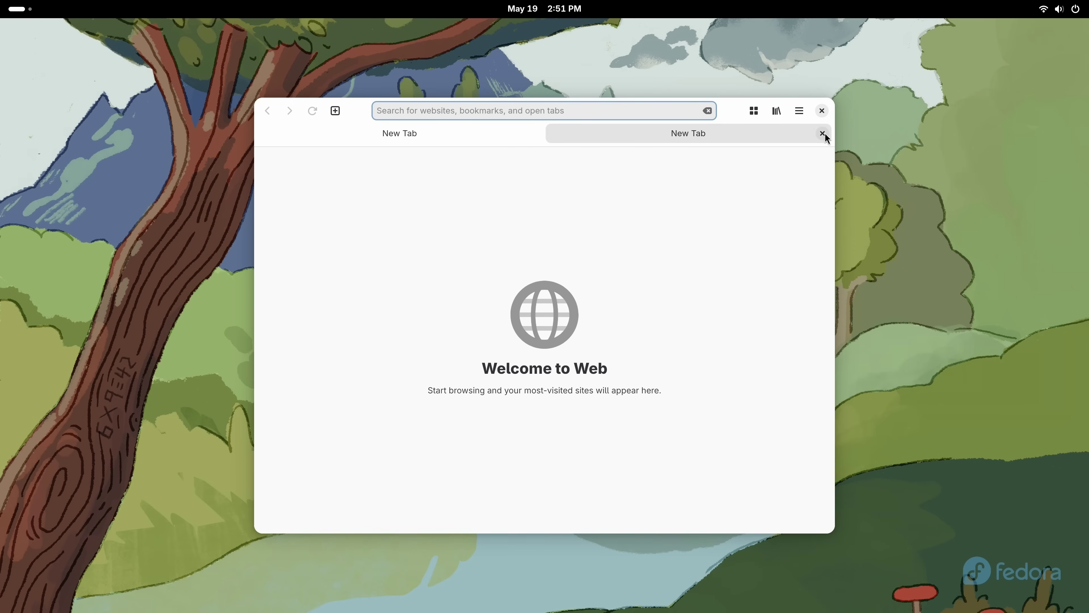
Close the extra tab, load learnlinux.tv, and enlarge and widen the browser window.
{"action": "left_click", "coordinate": [823, 134]}
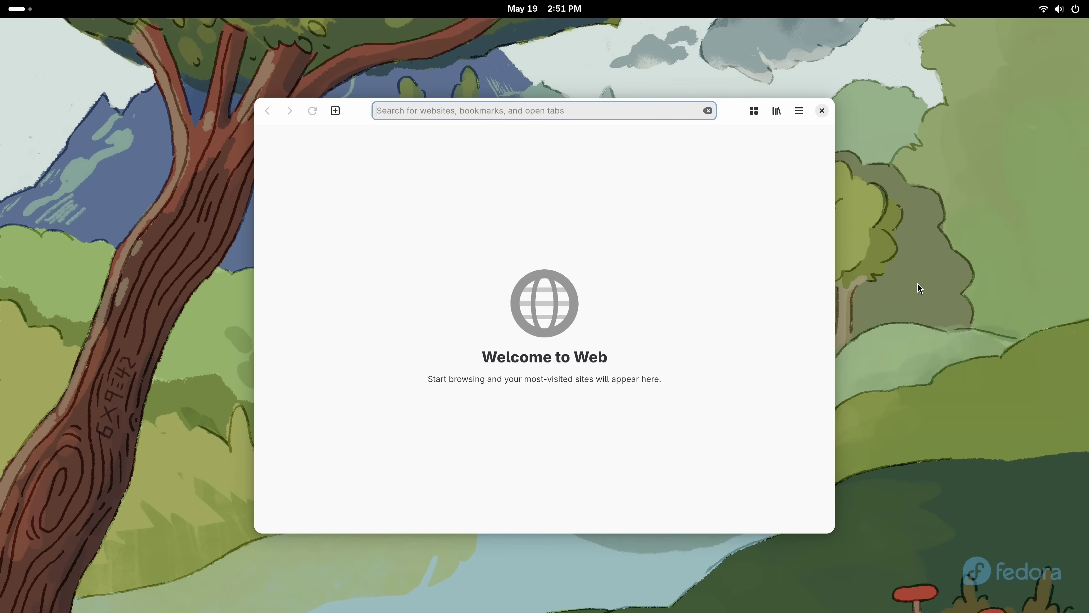
{"action": "type", "text": "learnlinux"}
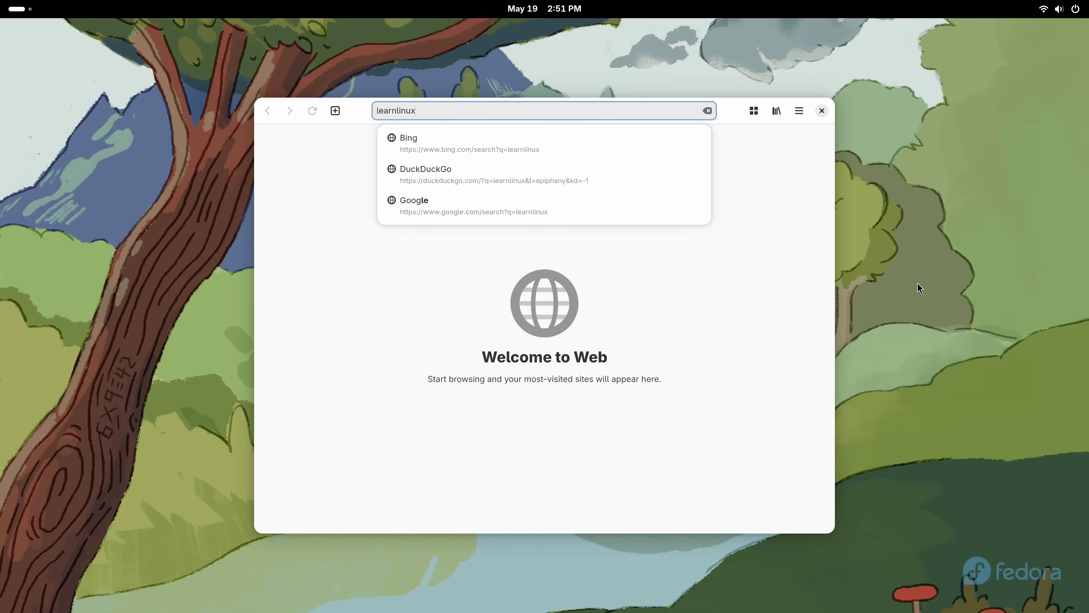
{"action": "type", "text": ".tv"}
{"action": "key", "text": "Return"}
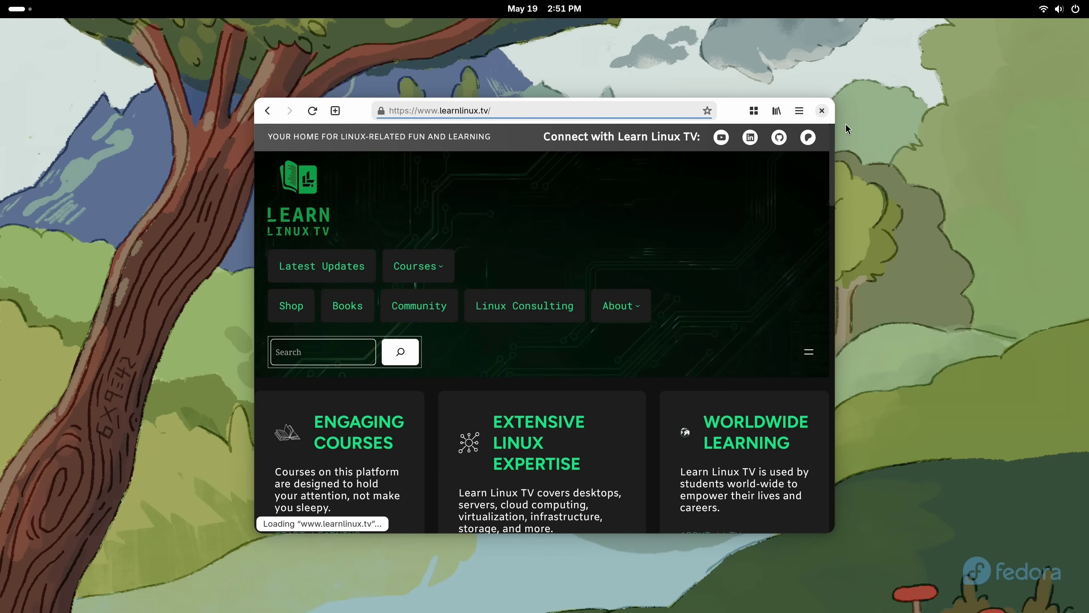
{"action": "left_click_drag", "start_coordinate": [835, 99], "coordinate": [980, 58]}
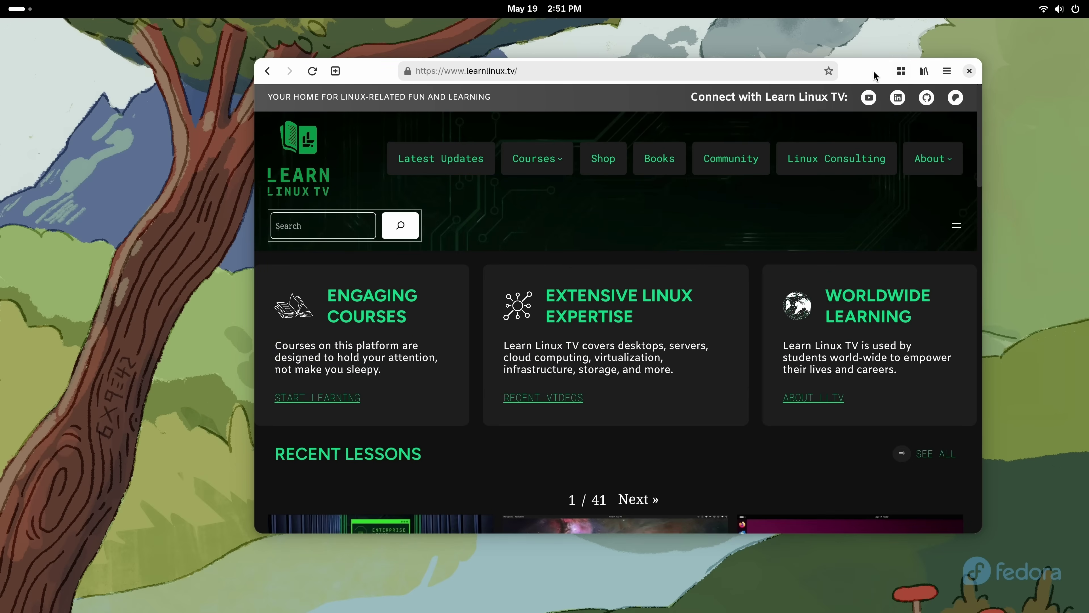
{"action": "left_click_drag", "start_coordinate": [876, 78], "coordinate": [789, 82]}
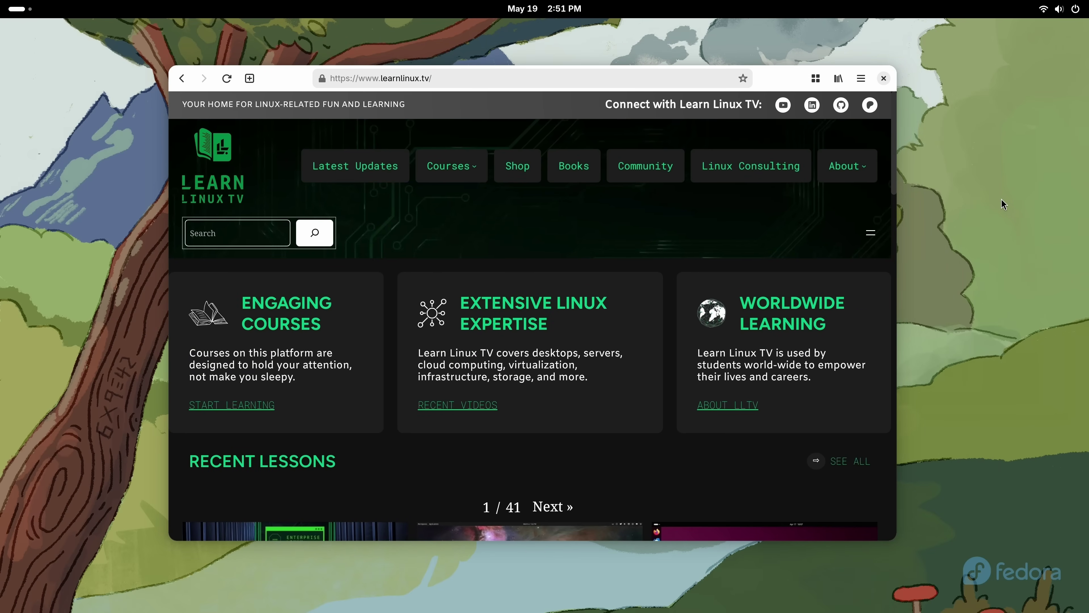
Open distrowatch.com in a new tab.
{"action": "left_click", "coordinate": [250, 79]}
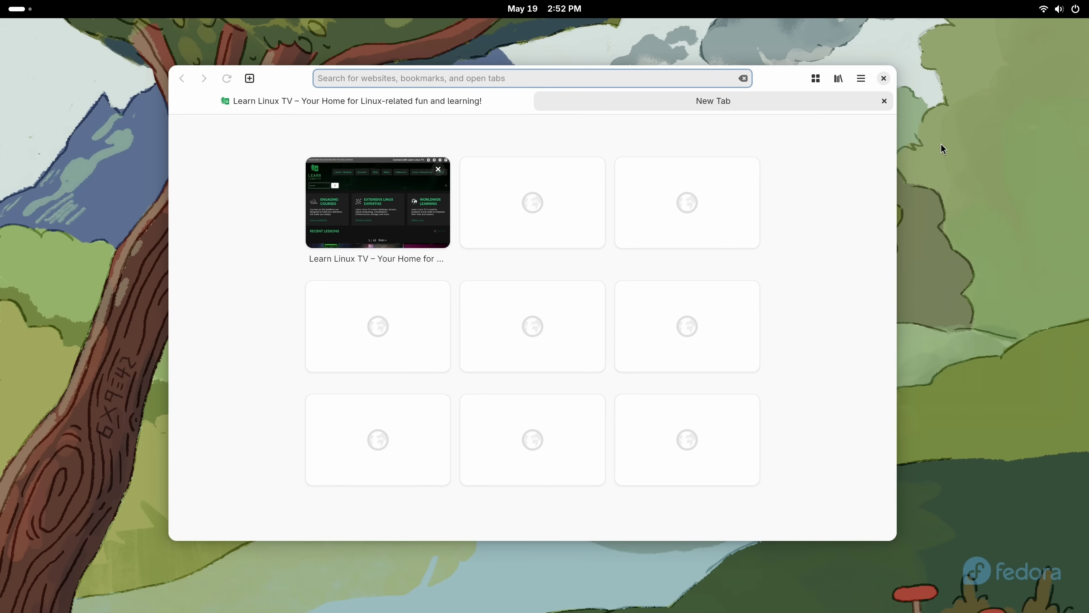
{"action": "type", "text": "distrowatch."}
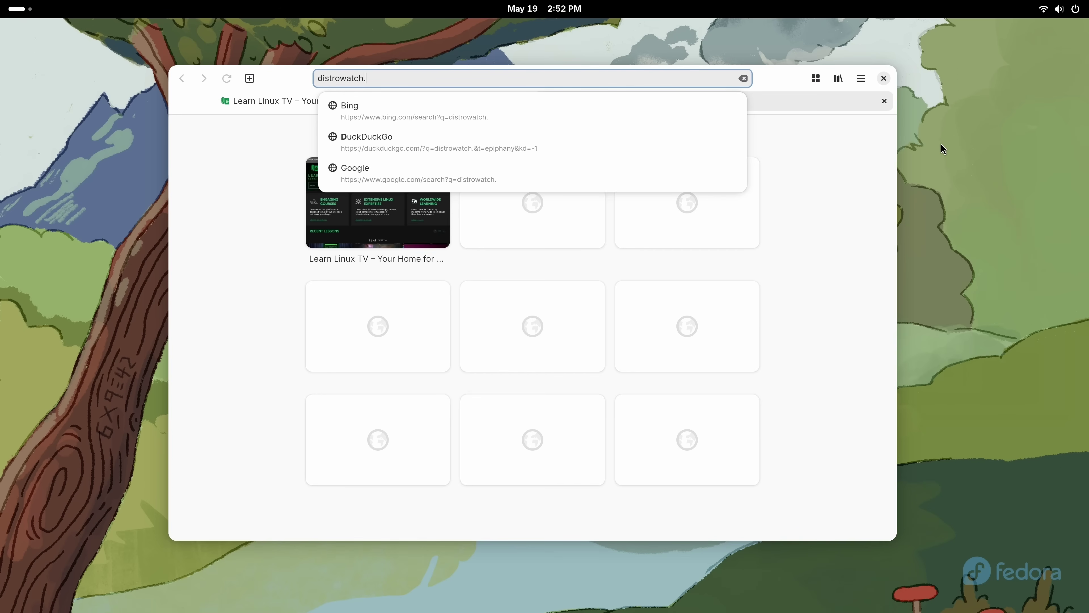
{"action": "type", "text": "com"}
{"action": "key", "text": "Return"}
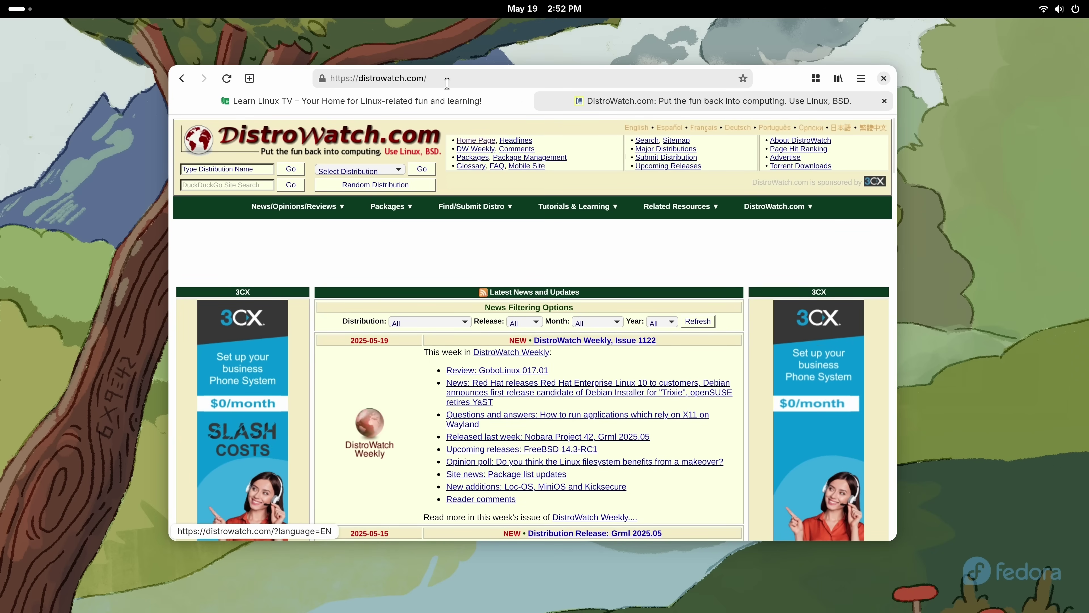
Flip between the Learn Linux TV and DistroWatch tabs, then start a third tab.
{"action": "left_click", "coordinate": [527, 106]}
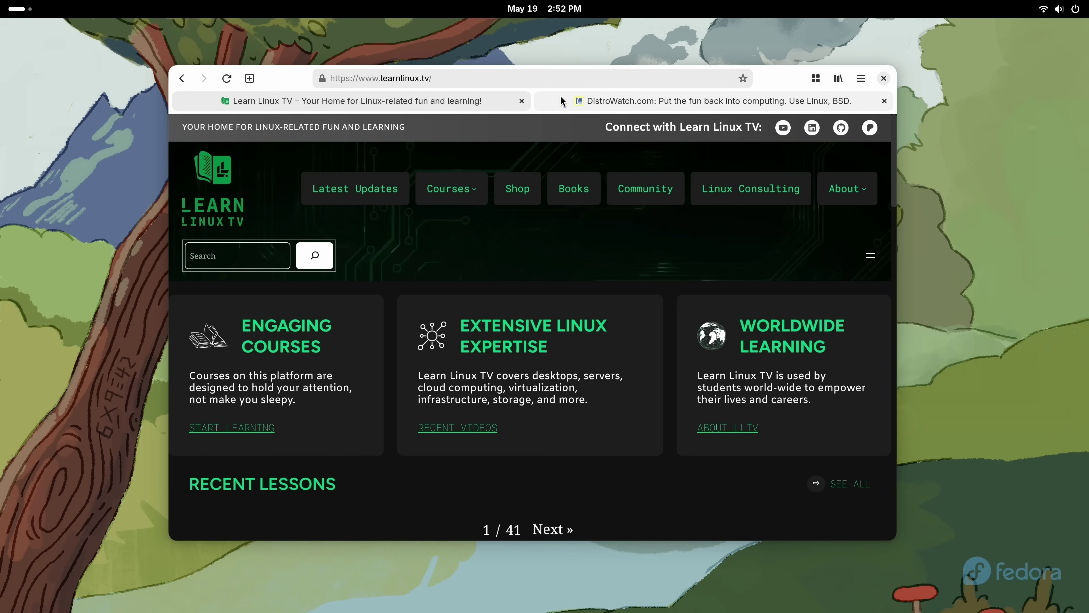
{"action": "left_click", "coordinate": [538, 103]}
{"action": "left_click", "coordinate": [462, 98]}
{"action": "left_click", "coordinate": [252, 84]}
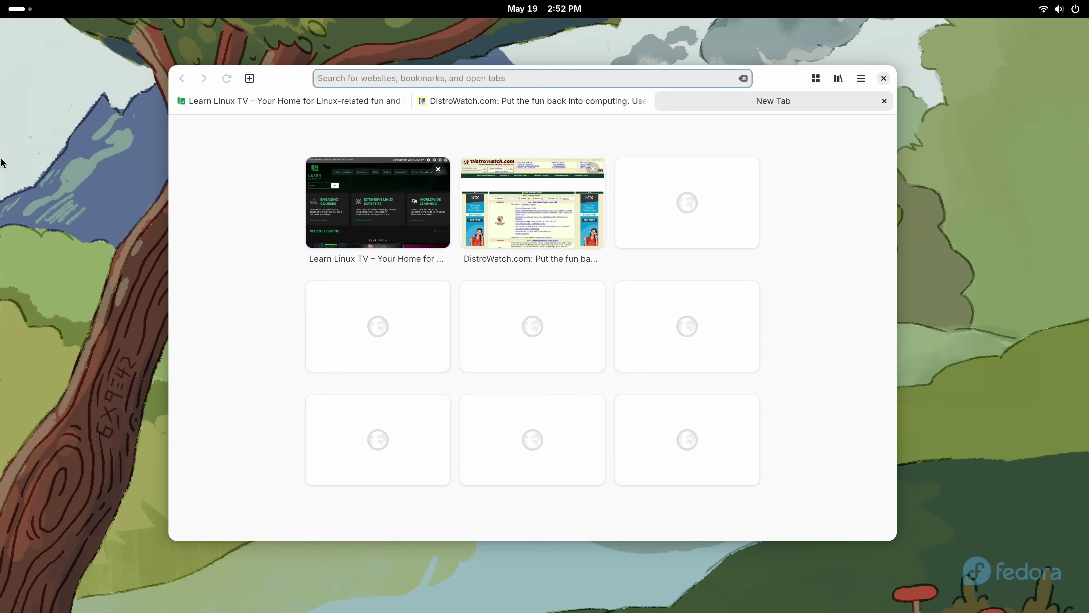
Load community.learnlinux.tv in the third tab and scroll the forum page briefly.
{"action": "type", "text": "commu"}
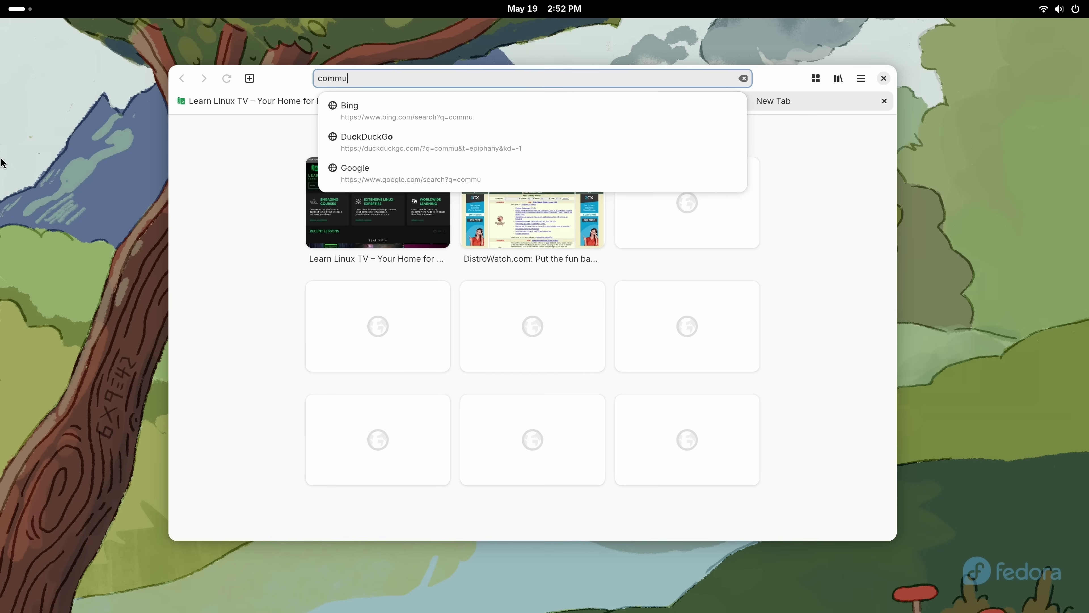
{"action": "type", "text": "nity.learnlinux.tv"}
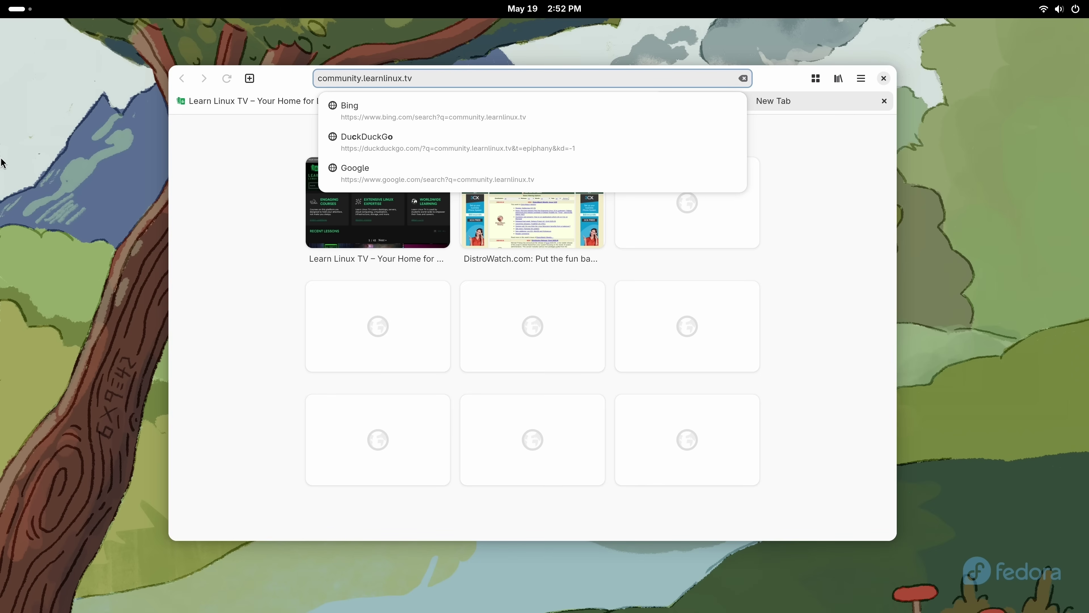
{"action": "key", "text": "Return"}
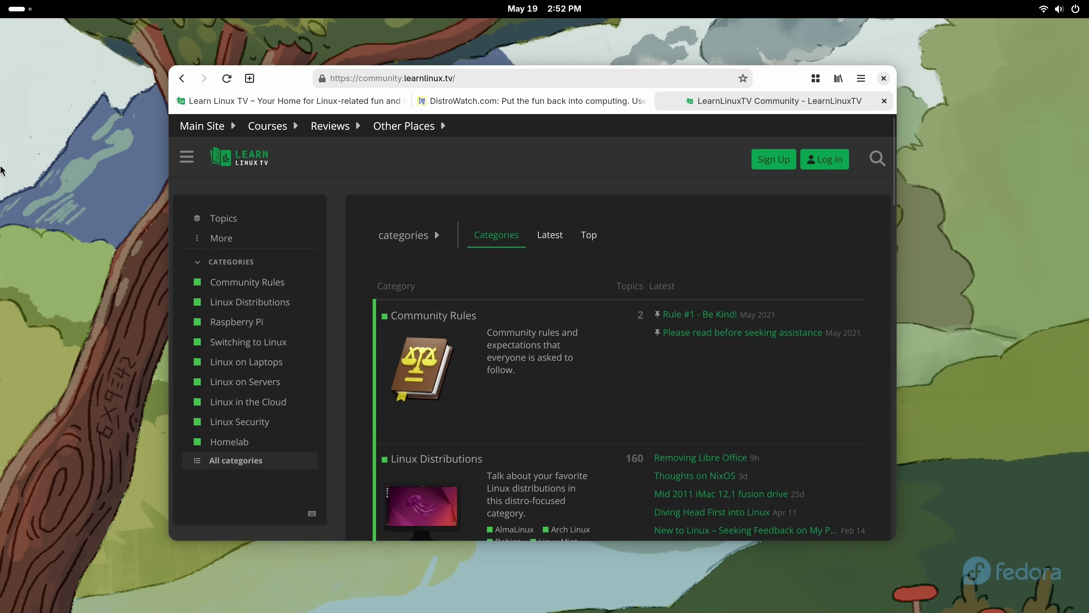
{"action": "scroll", "coordinate": [440, 371], "scroll_direction": "down", "scroll_amount": 3}
{"action": "scroll", "coordinate": [440, 371], "scroll_direction": "up", "scroll_amount": 3}
Switch between the DistroWatch and Learn Linux TV tabs and preview the tab overview.
{"action": "left_click", "coordinate": [532, 103]}
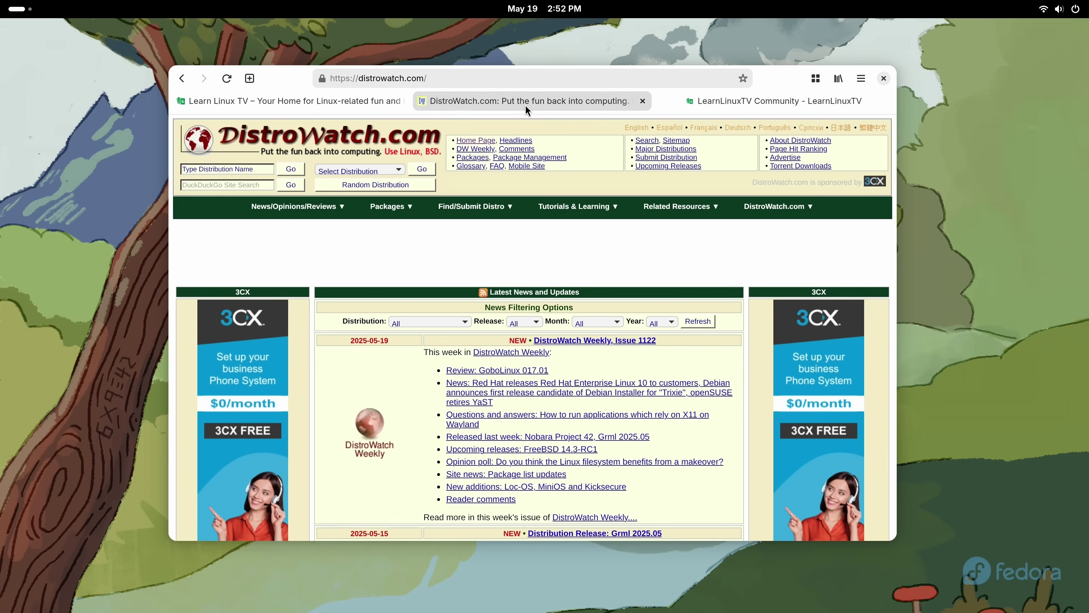
{"action": "left_click", "coordinate": [329, 103]}
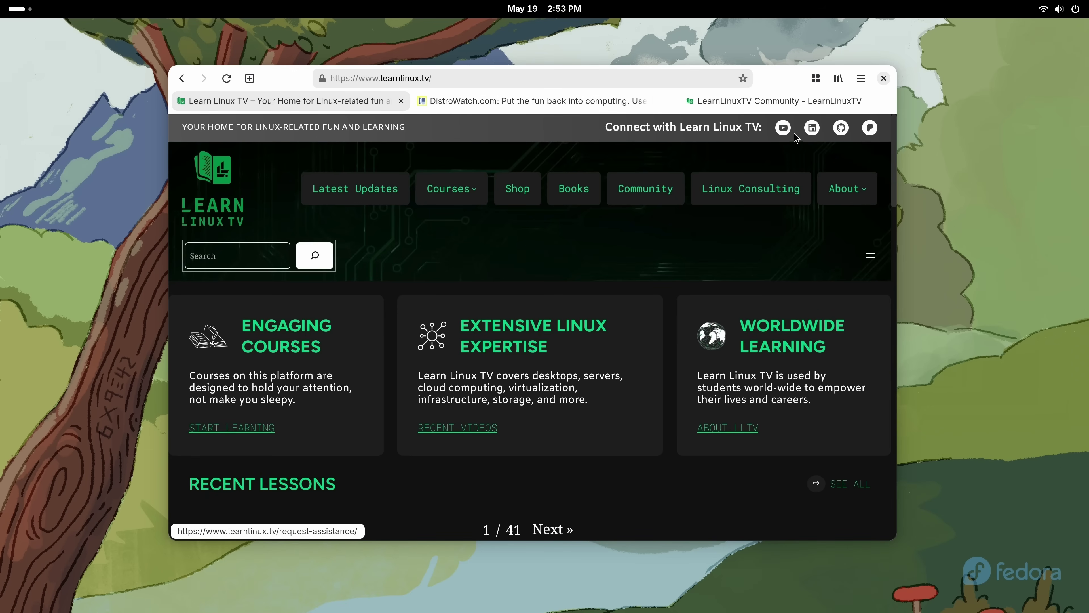
{"action": "left_click", "coordinate": [815, 80]}
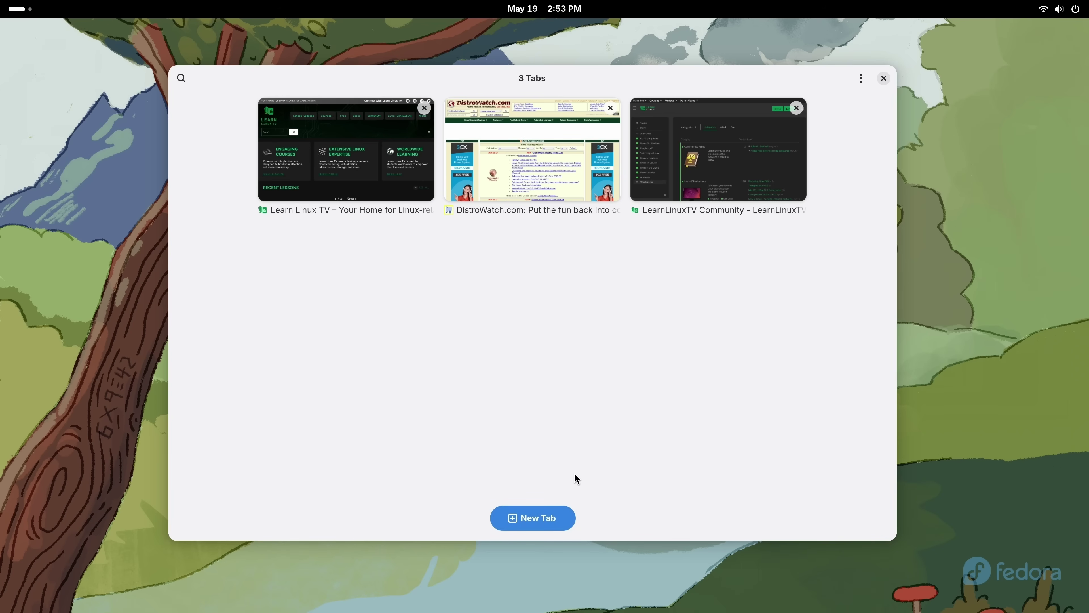
{"action": "key", "text": "Escape"}
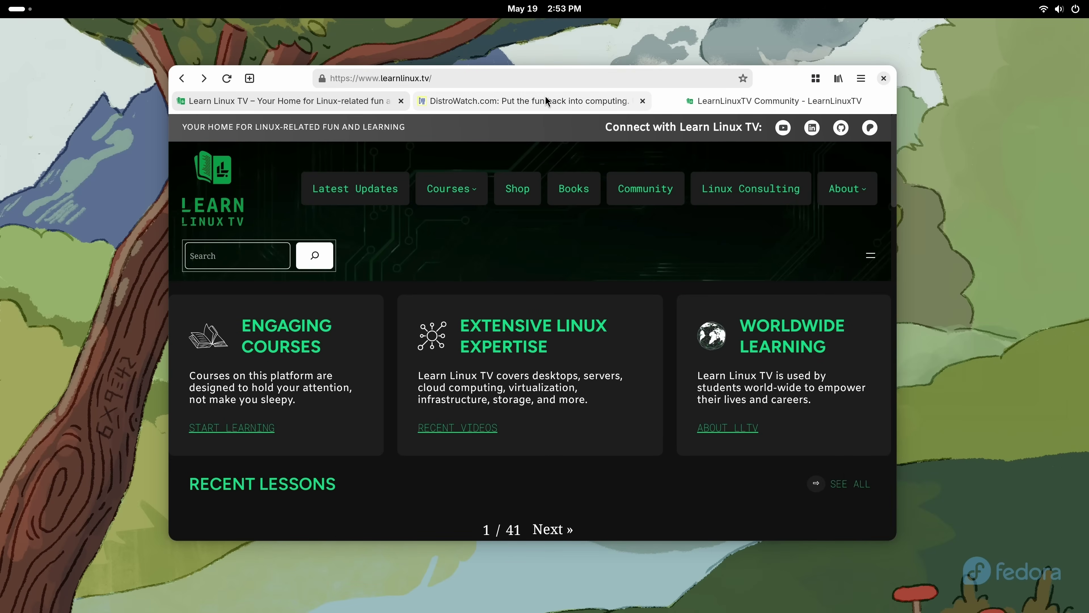
Visit the DistroWatch and Community tabs via tab bar and overview, ending on Learn Linux TV.
{"action": "left_click", "coordinate": [600, 103]}
{"action": "left_click", "coordinate": [727, 105]}
{"action": "left_click", "coordinate": [531, 100]}
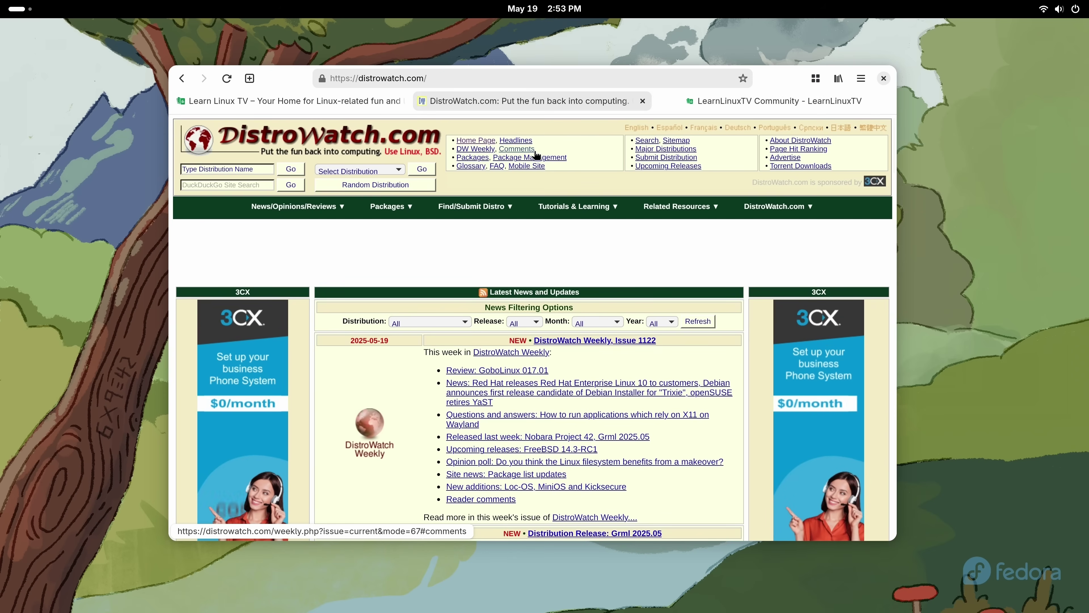
{"action": "left_click", "coordinate": [823, 77]}
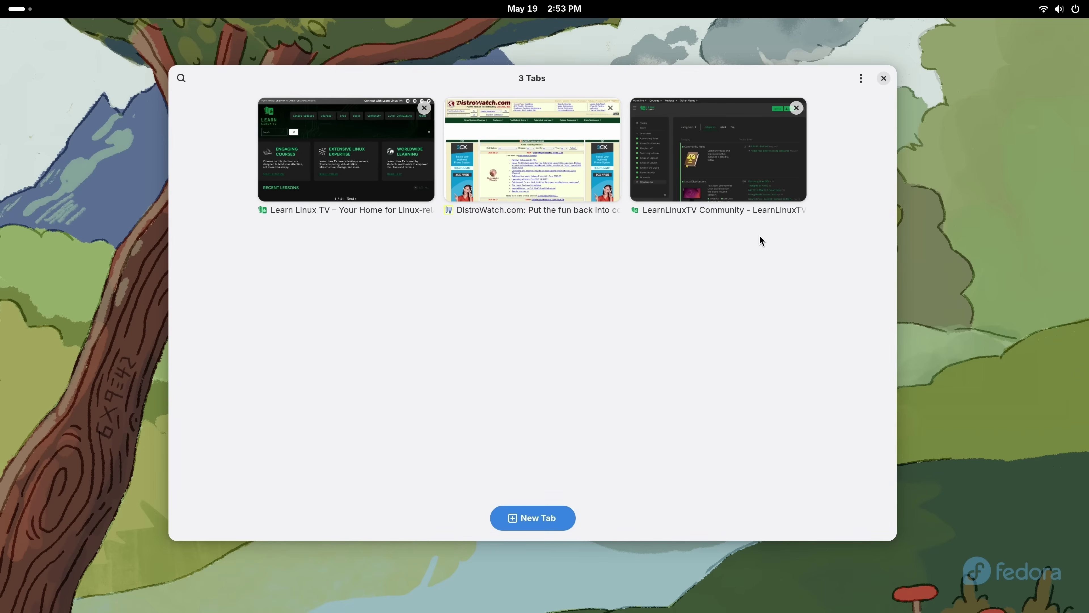
{"action": "left_click", "coordinate": [713, 185]}
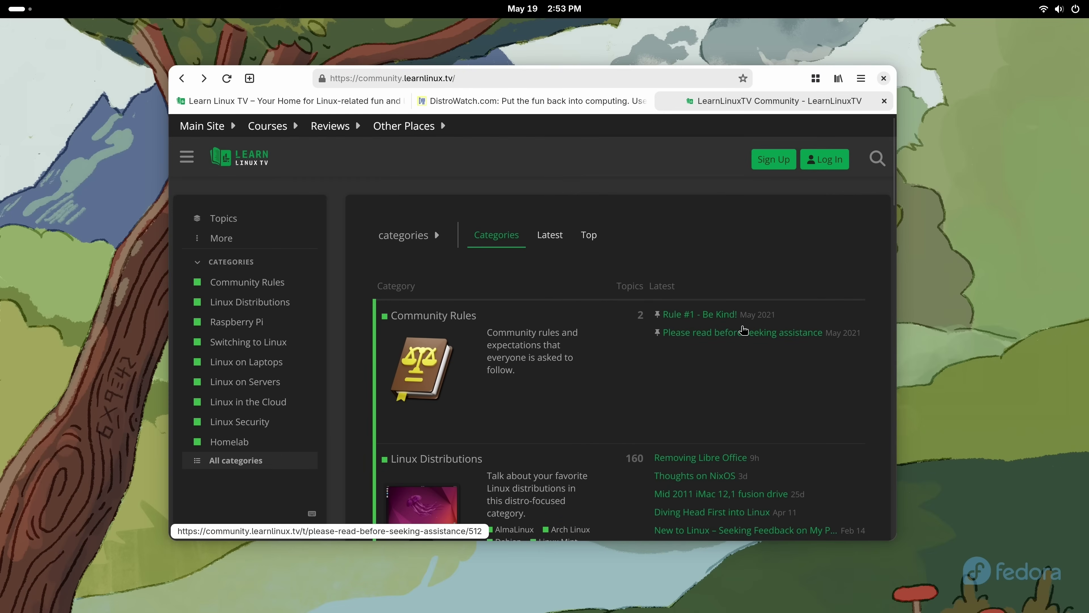
{"action": "left_click", "coordinate": [815, 78]}
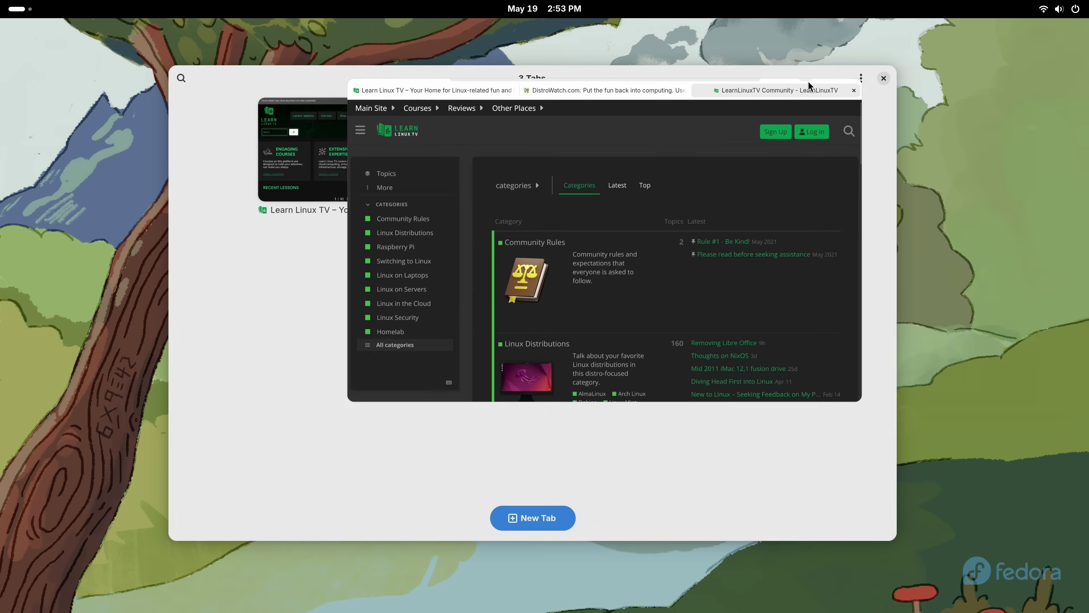
{"action": "left_click", "coordinate": [347, 150]}
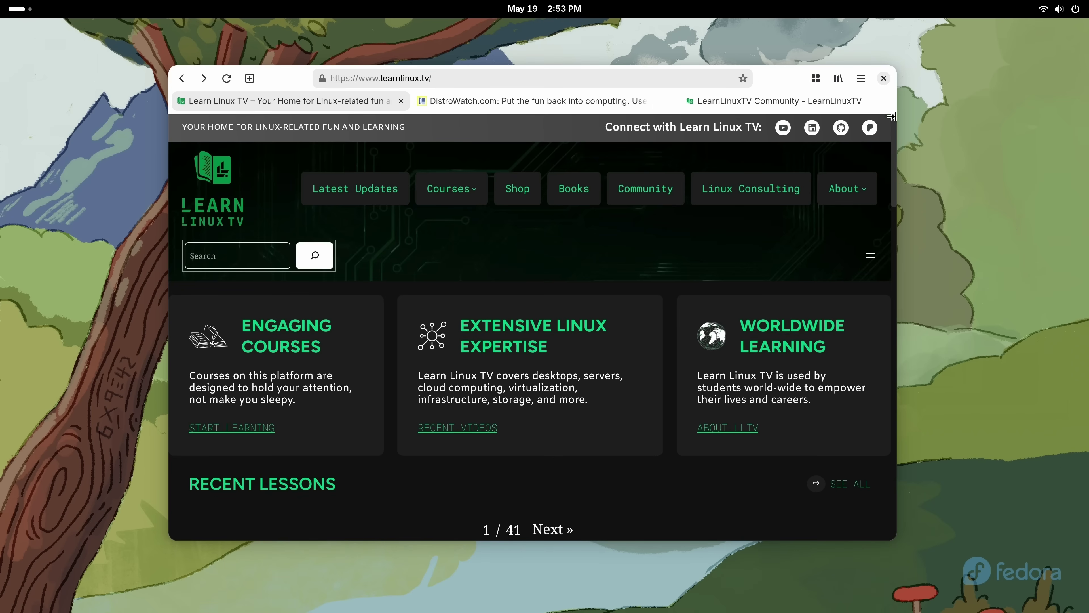
Bookmark the homepage under the name 'Learn Linux TV' and open the bookmarks list to confirm it.
{"action": "left_click", "coordinate": [839, 79]}
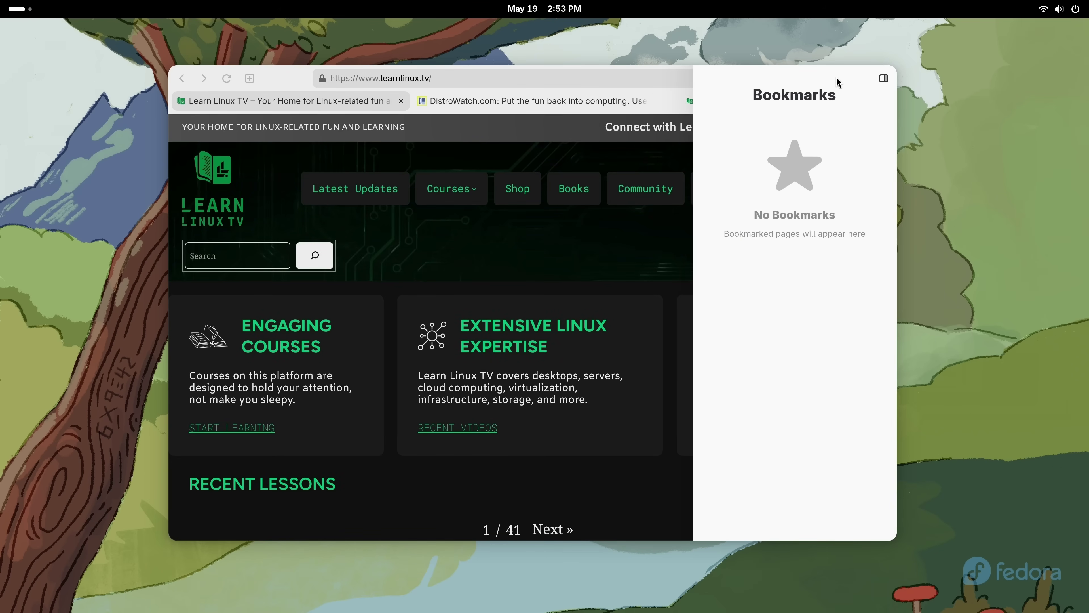
{"action": "left_click", "coordinate": [654, 76]}
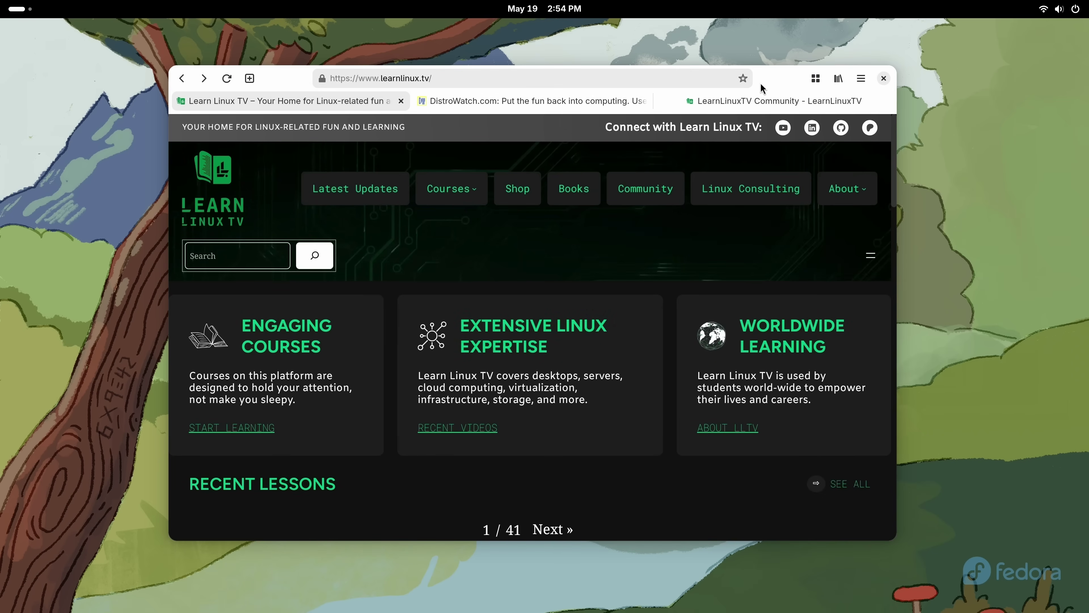
{"action": "left_click", "coordinate": [744, 79]}
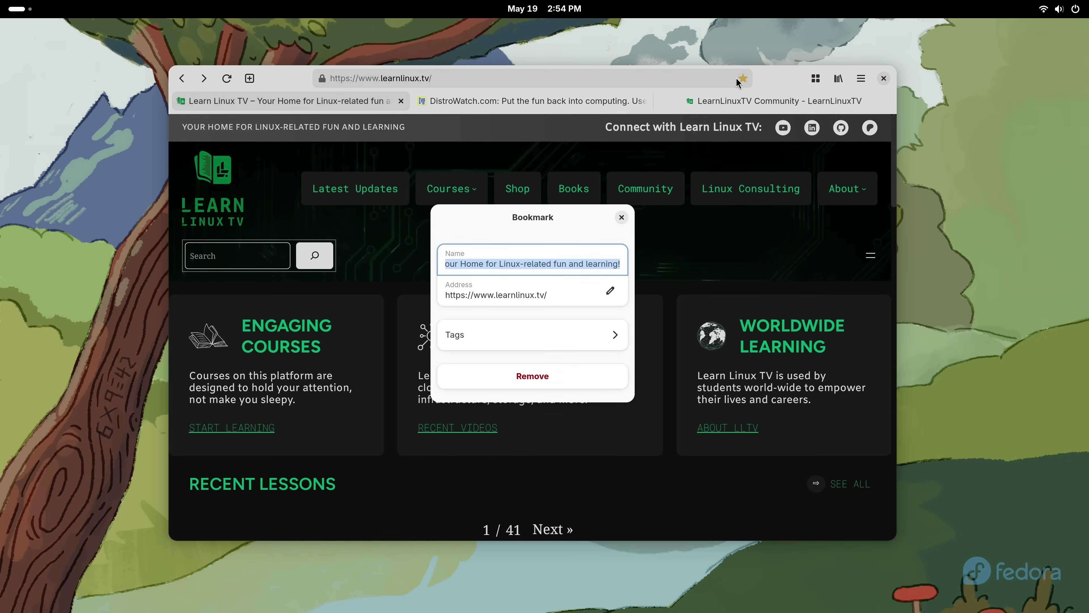
{"action": "left_click", "coordinate": [576, 266]}
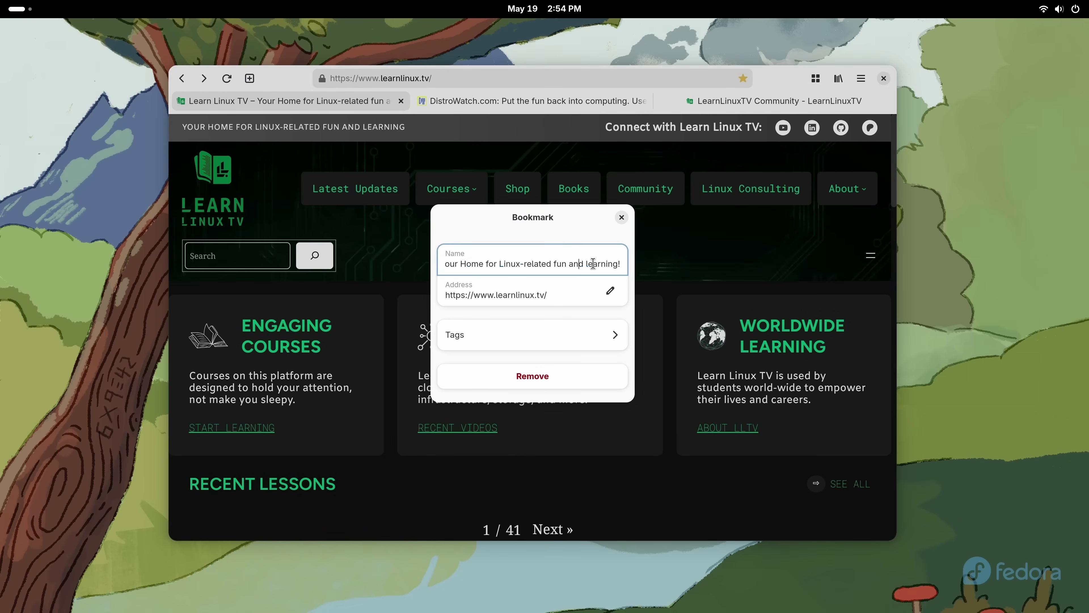
{"action": "double_click", "coordinate": [618, 262]}
{"action": "key", "text": "Left"}
{"action": "key", "text": "ctrl+BackSpace"}
{"action": "key", "text": "ctrl+BackSpace"}
{"action": "key", "text": "ctrl+BackSpace"}
{"action": "key", "text": "ctrl+BackSpace"}
{"action": "key", "text": "ctrl+BackSpace"}
{"action": "key", "text": "ctrl+BackSpace"}
{"action": "key", "text": "ctrl+BackSpace"}
{"action": "key", "text": "ctrl+BackSpace"}
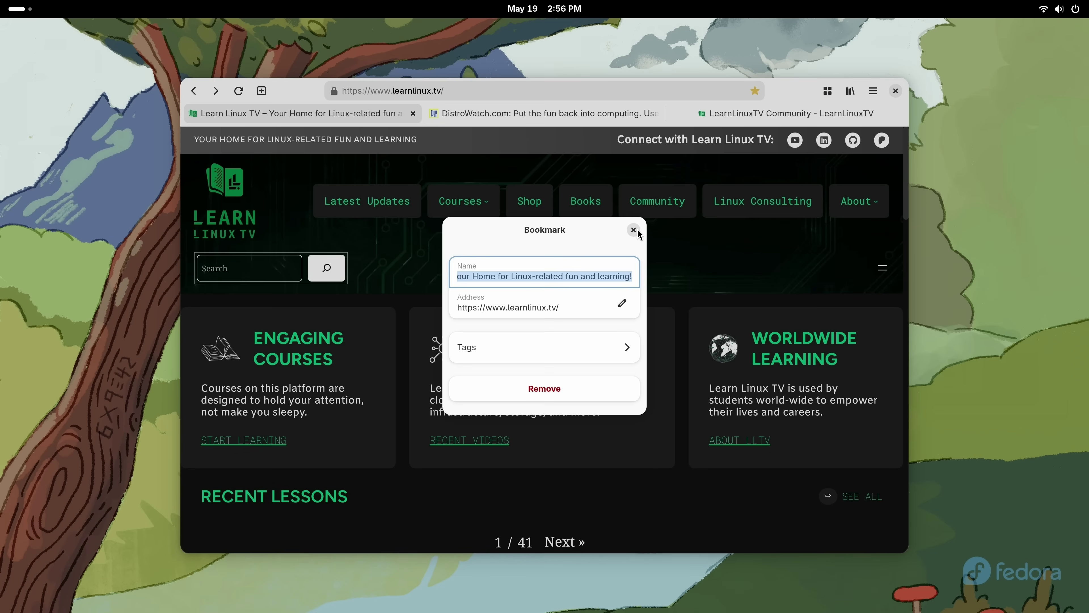
{"action": "left_click", "coordinate": [634, 228]}
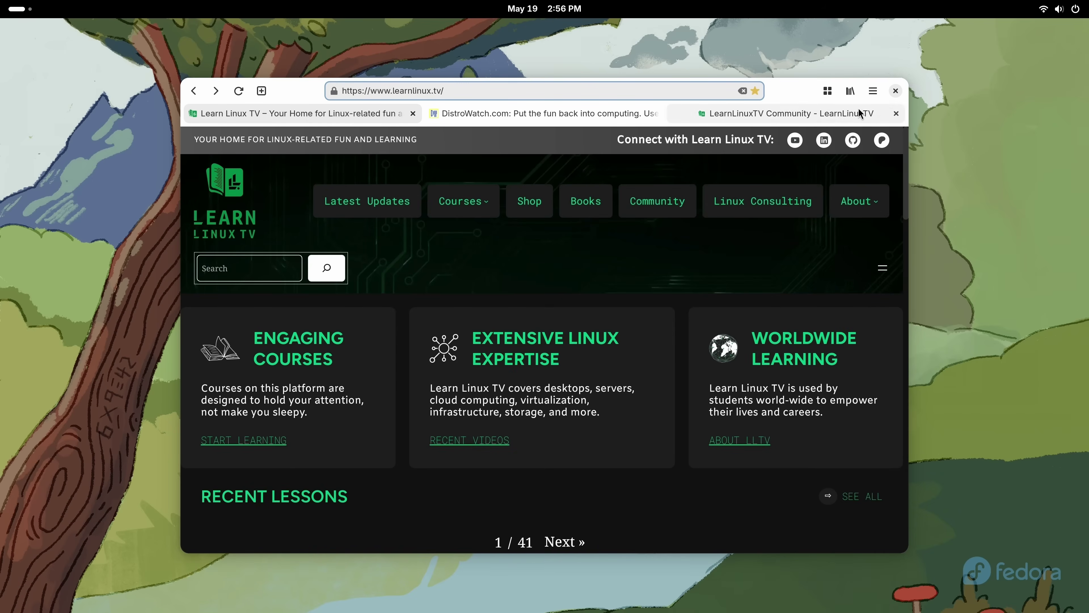
{"action": "left_click", "coordinate": [849, 91]}
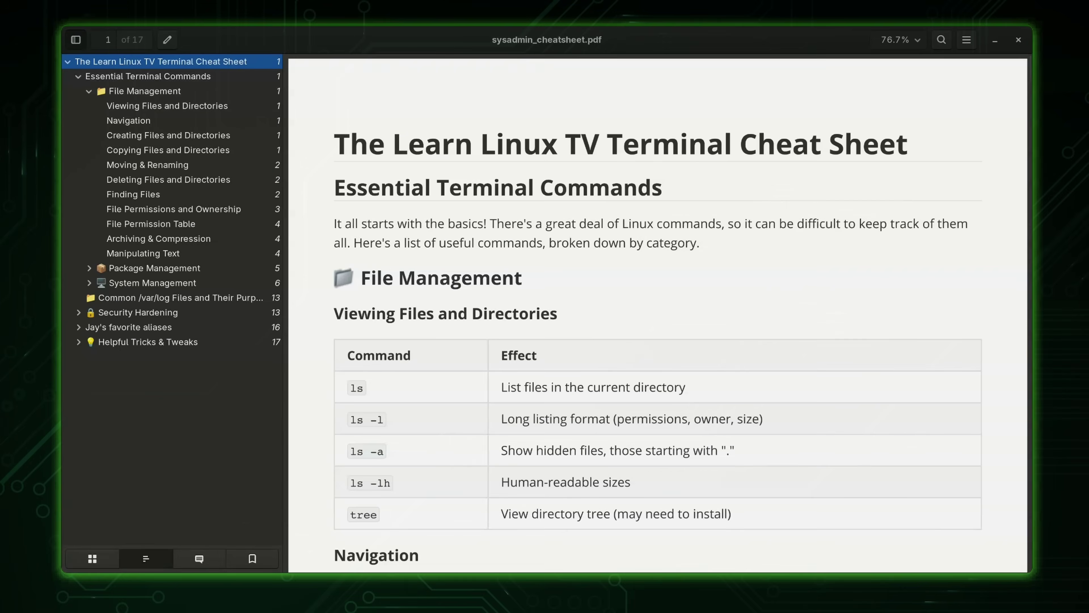
Scroll sysadmin_cheatsheet.pdf from page 1 down to the sed table on page 4.
{"action": "scroll", "coordinate": [658, 313], "scroll_direction": "down", "scroll_amount": 5}
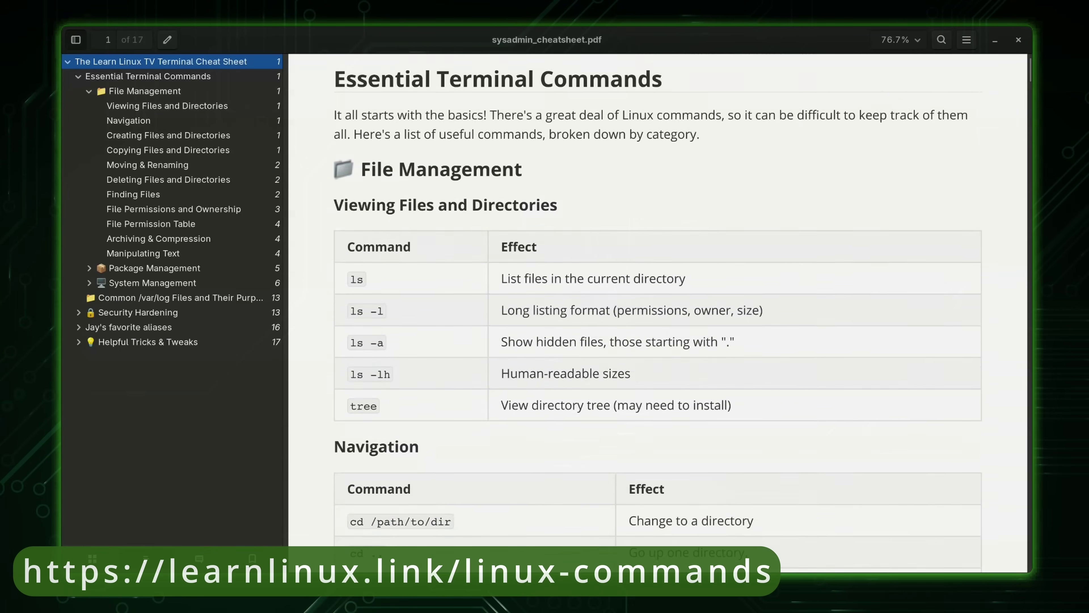
{"action": "scroll", "coordinate": [658, 314], "scroll_direction": "down", "scroll_amount": 12}
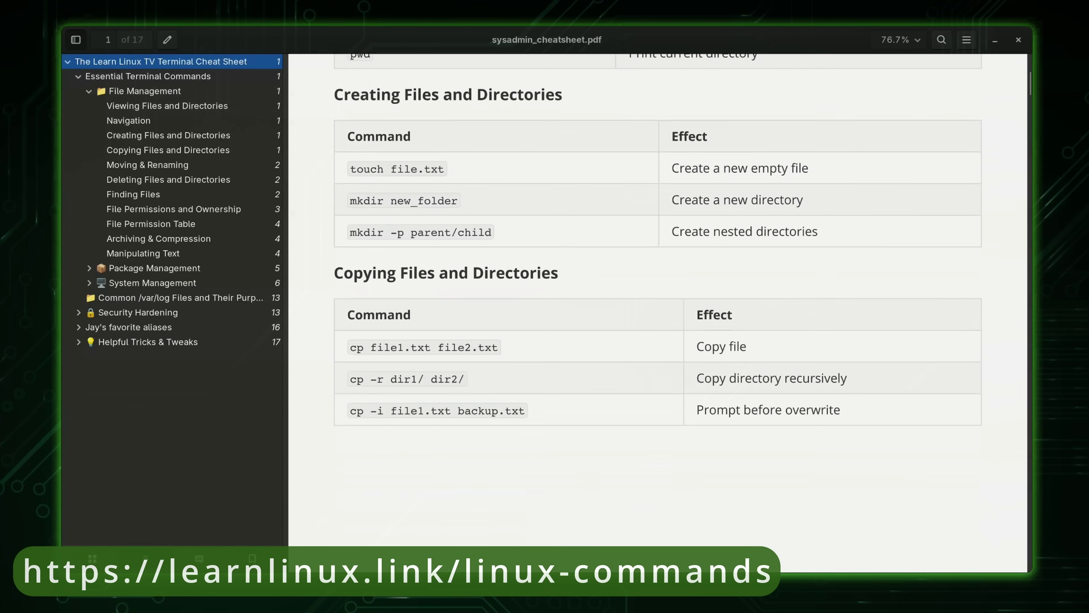
{"action": "scroll", "coordinate": [658, 313], "scroll_direction": "down", "scroll_amount": 7}
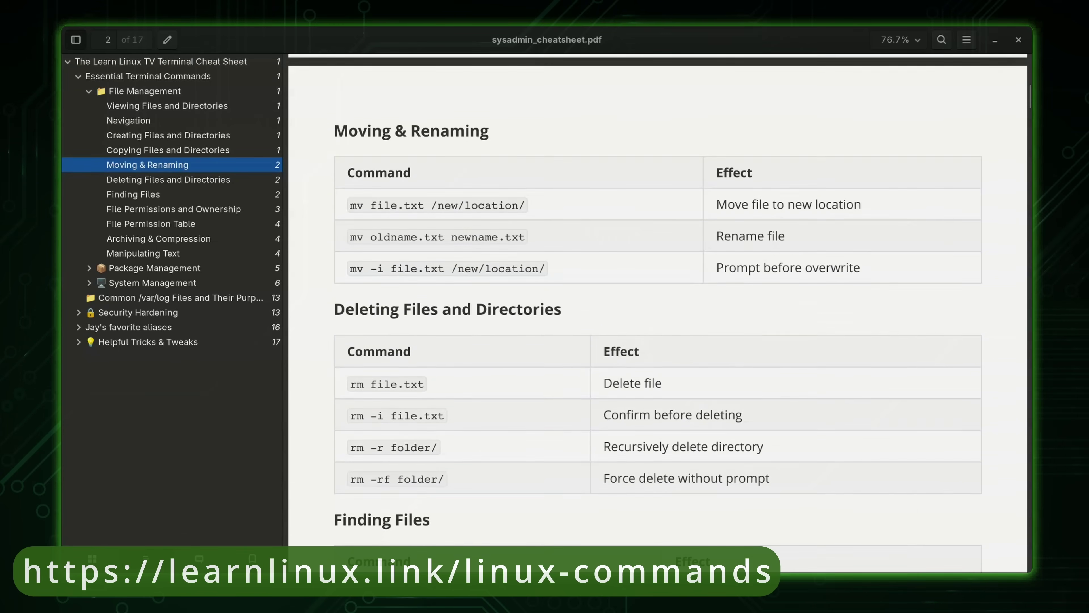
{"action": "scroll", "coordinate": [658, 314], "scroll_direction": "down", "scroll_amount": 2}
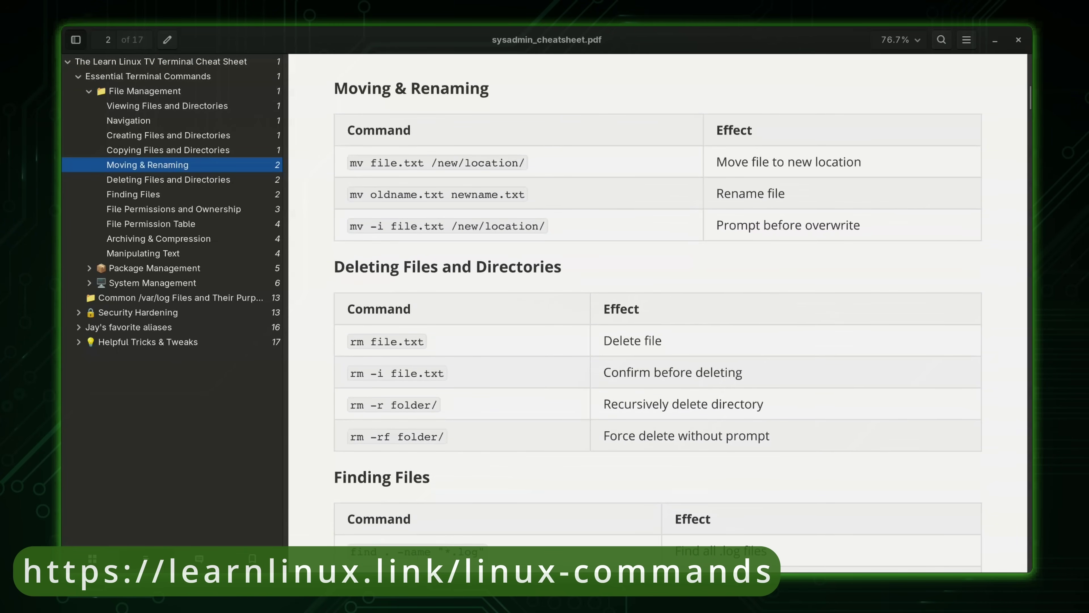
{"action": "scroll", "coordinate": [658, 313], "scroll_direction": "down", "scroll_amount": 6}
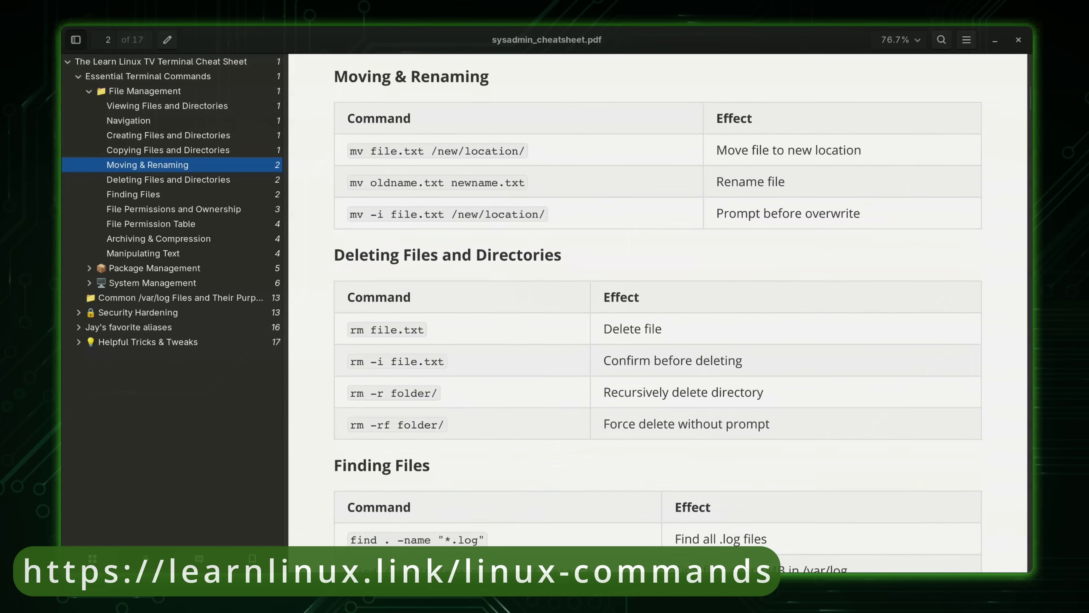
{"action": "scroll", "coordinate": [658, 313], "scroll_direction": "down", "scroll_amount": 20}
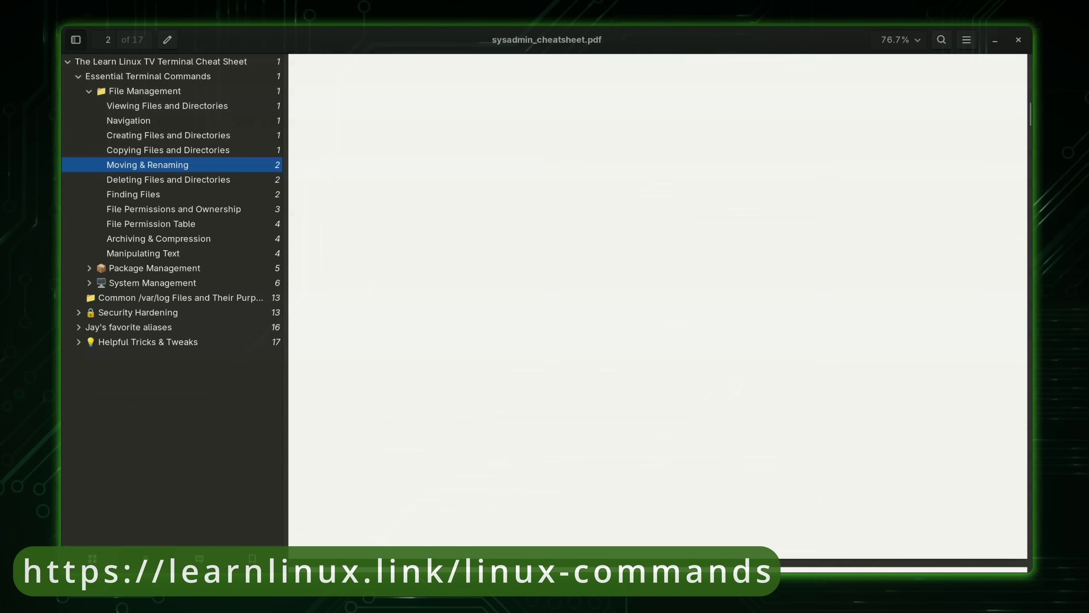
{"action": "scroll", "coordinate": [658, 313], "scroll_direction": "down", "scroll_amount": 8}
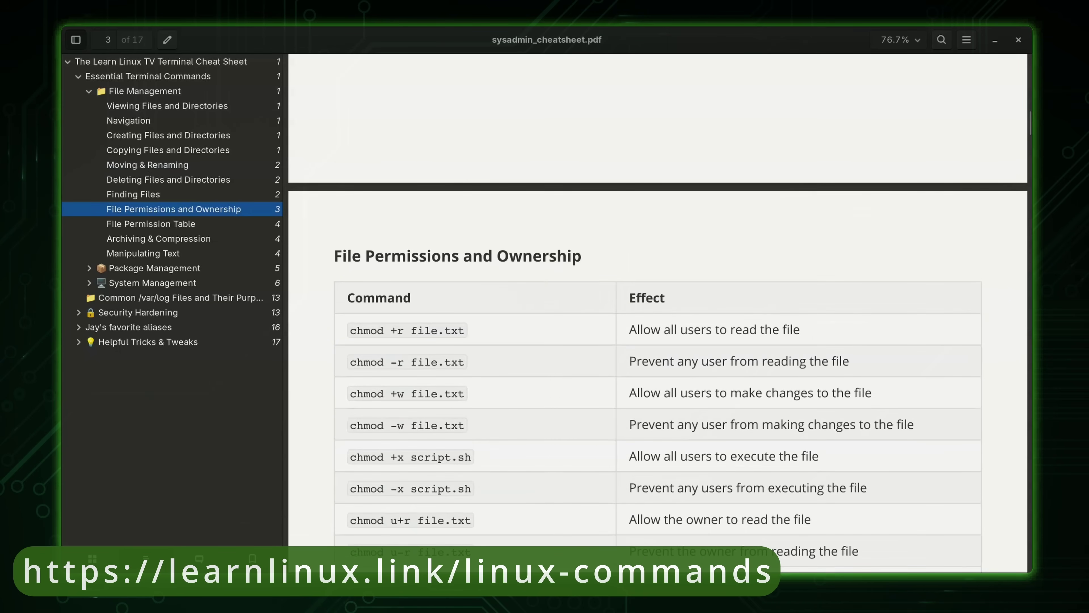
{"action": "scroll", "coordinate": [658, 313], "scroll_direction": "down", "scroll_amount": 6}
{"action": "scroll", "coordinate": [658, 314], "scroll_direction": "down", "scroll_amount": 20}
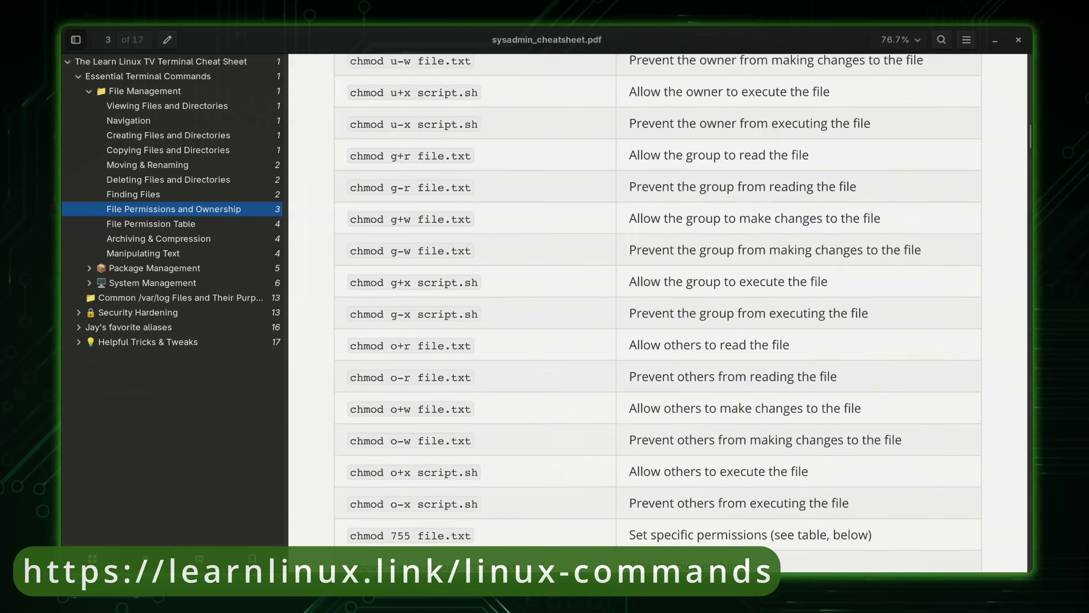
{"action": "scroll", "coordinate": [658, 313], "scroll_direction": "down", "scroll_amount": 20}
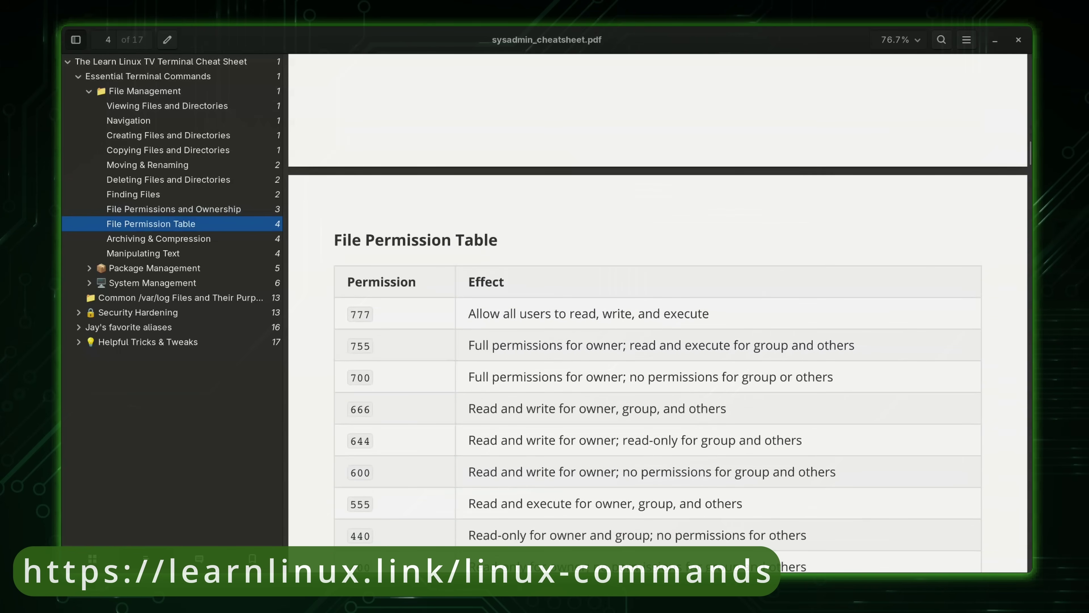
{"action": "scroll", "coordinate": [658, 313], "scroll_direction": "down", "scroll_amount": 20}
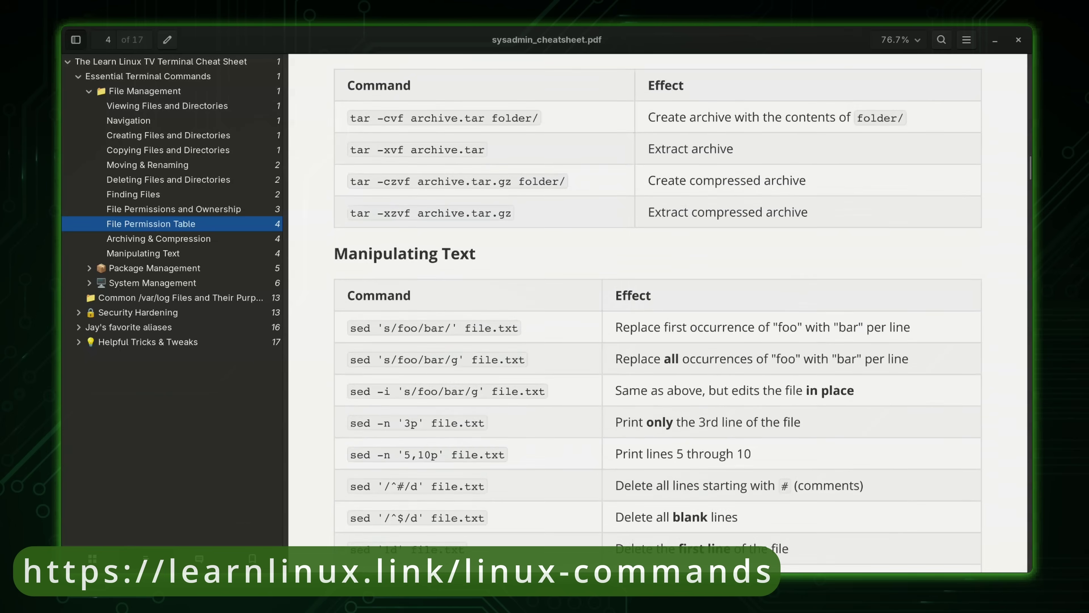
{"action": "scroll", "coordinate": [658, 313], "scroll_direction": "down", "scroll_amount": 20}
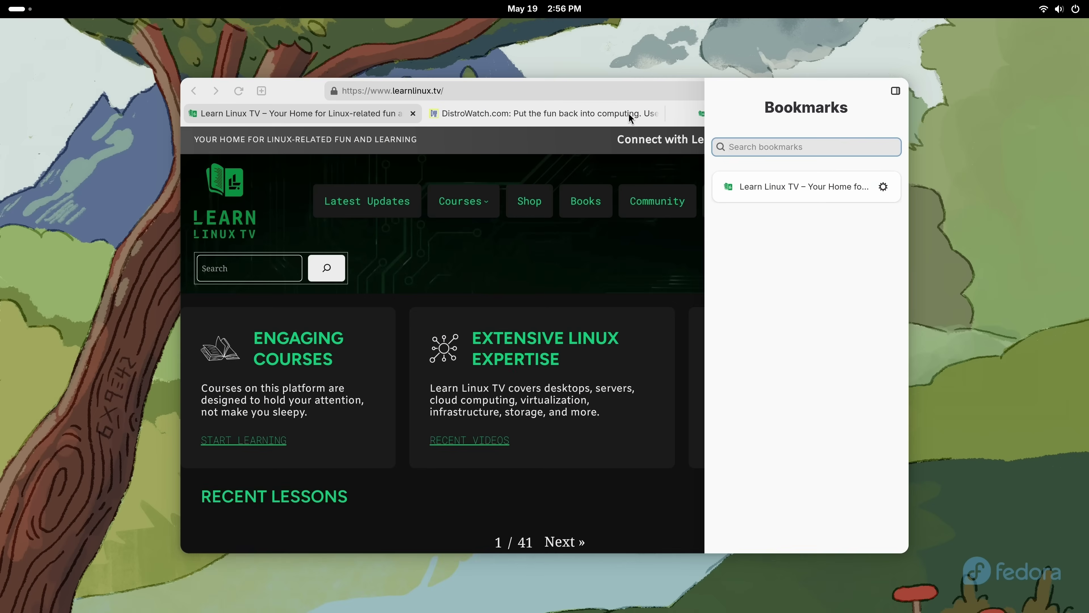
Hide the Bookmarks sidebar with Ctrl+B.
{"action": "key", "text": "ctrl+b"}
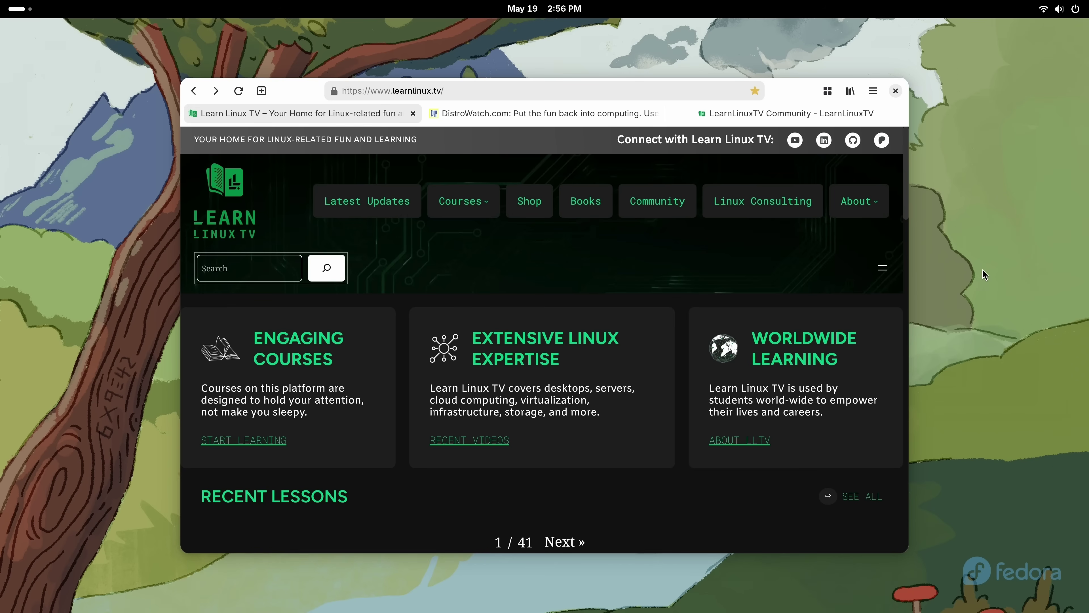
Install the current page as a web app named 'Learn Linux TV' and find it in the app grid.
{"action": "left_click", "coordinate": [874, 93]}
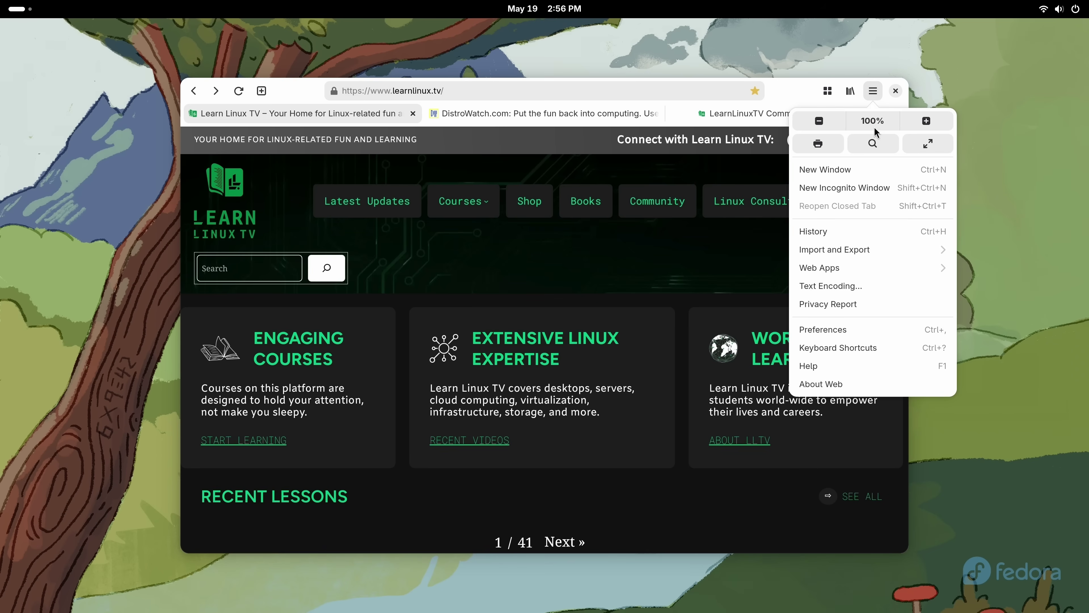
{"action": "left_click", "coordinate": [858, 269]}
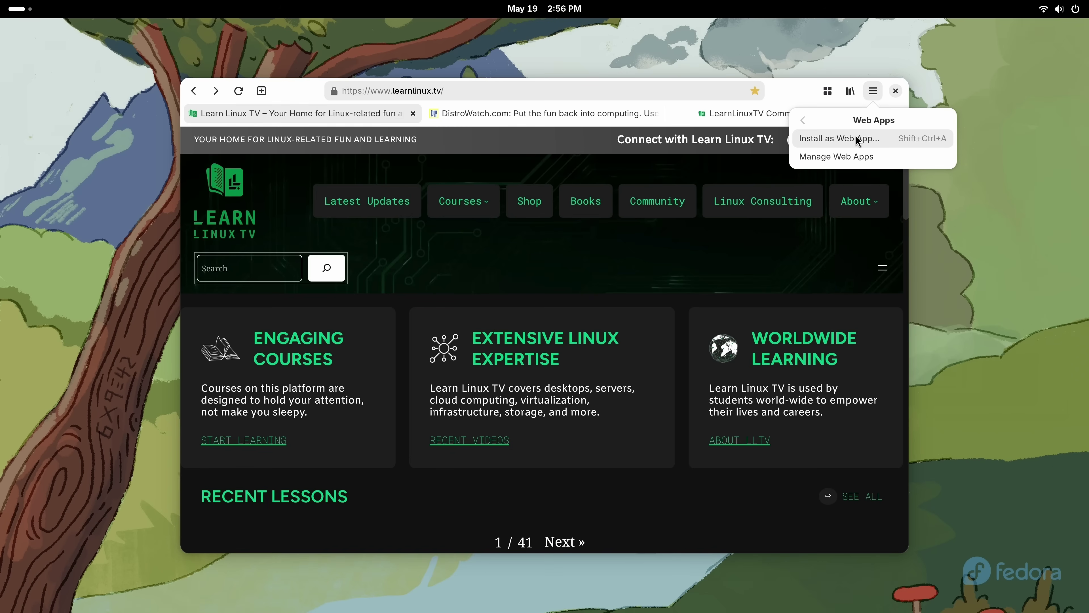
{"action": "left_click", "coordinate": [856, 138]}
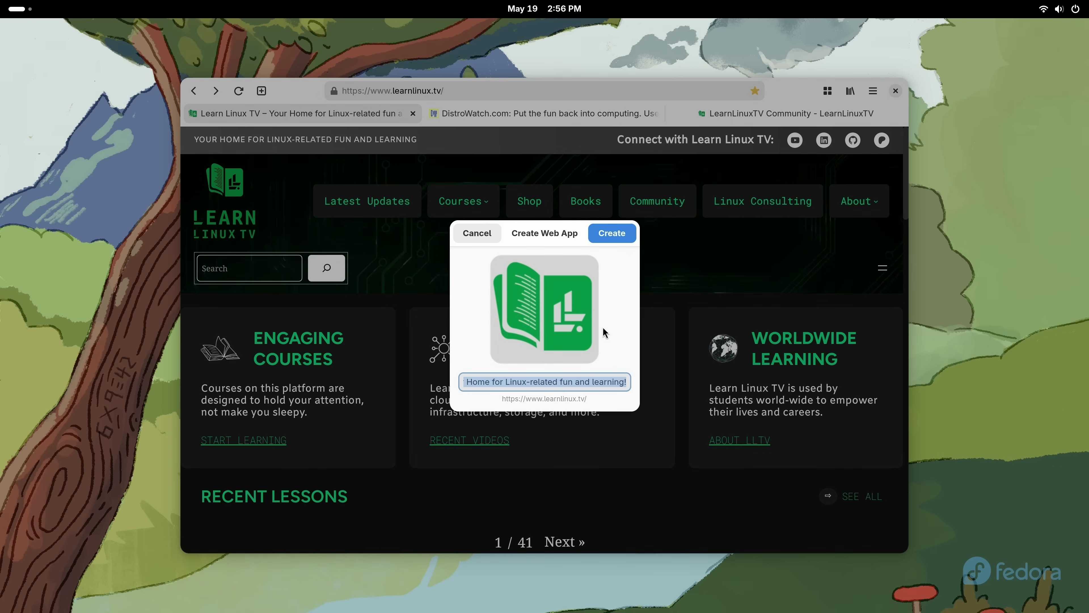
{"action": "triple_click", "coordinate": [592, 380]}
{"action": "type", "text": "L"}
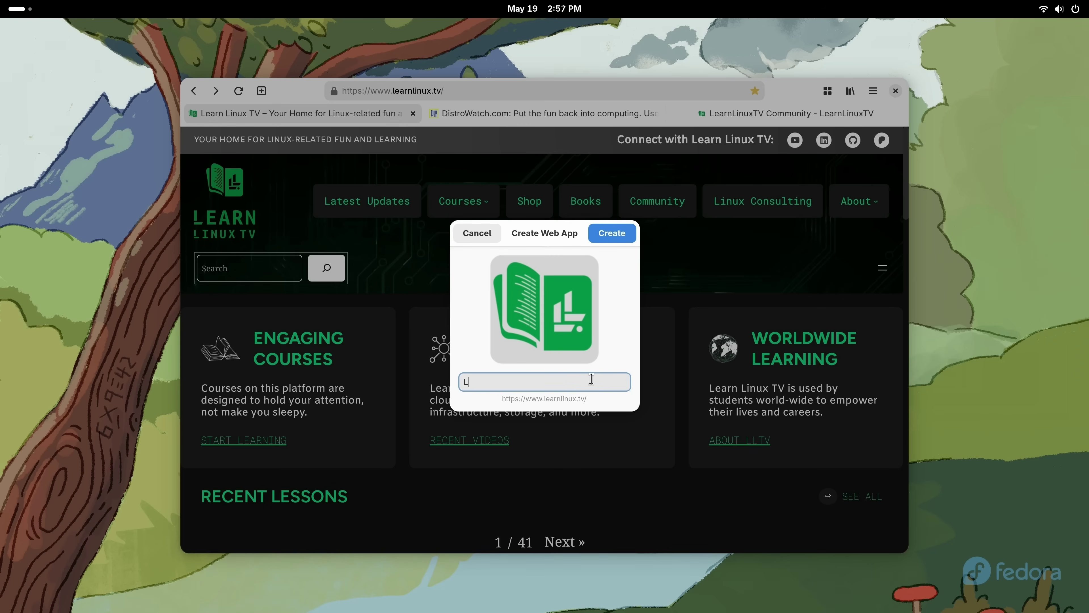
{"action": "type", "text": "earn Linux TV"}
{"action": "left_click", "coordinate": [611, 243]}
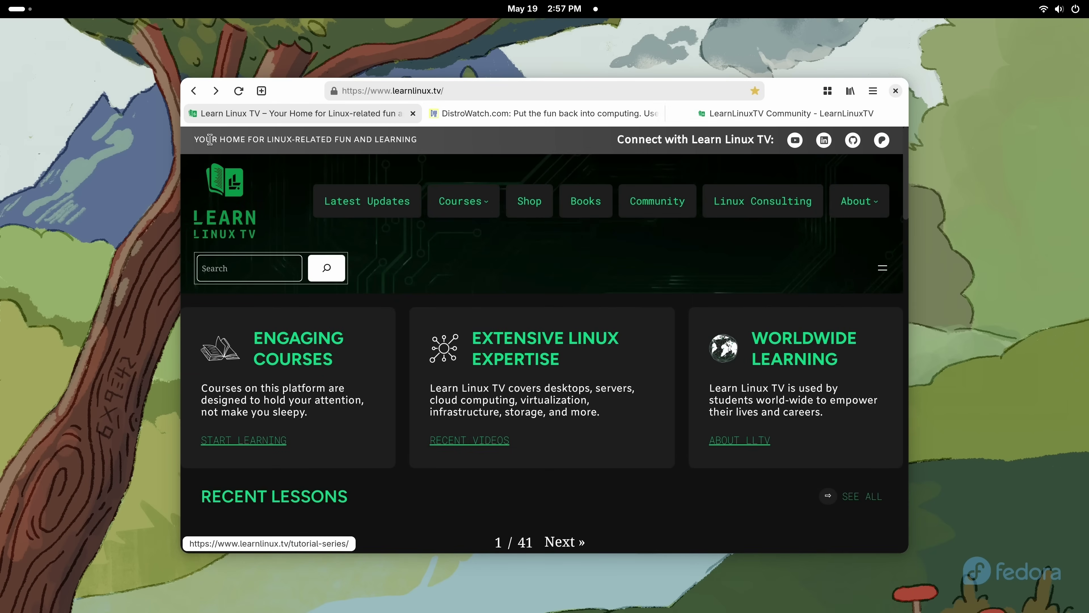
{"action": "left_click", "coordinate": [18, 9]}
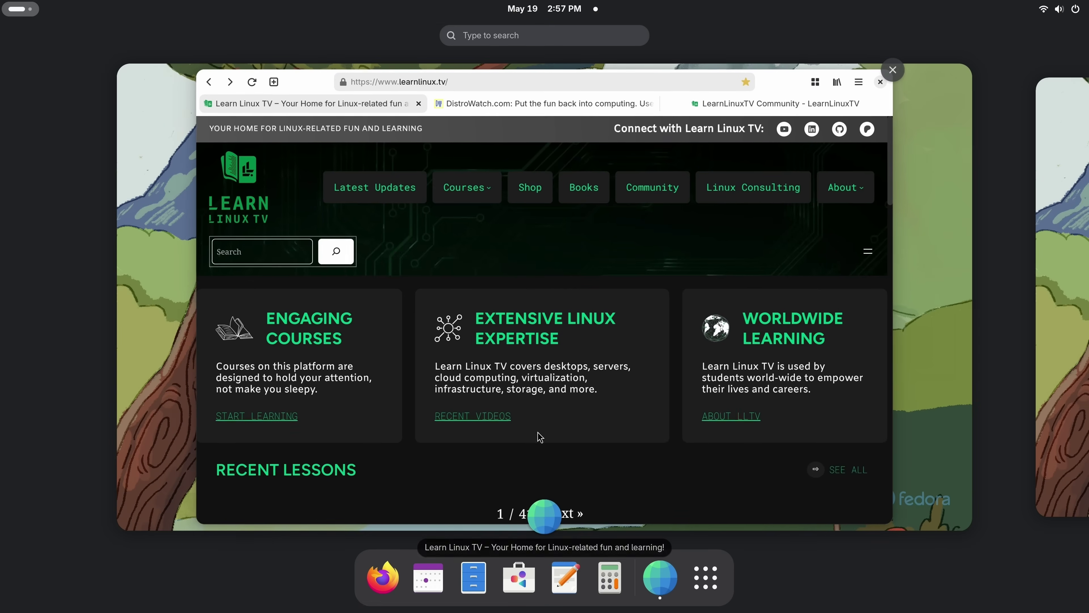
{"action": "left_click", "coordinate": [706, 579]}
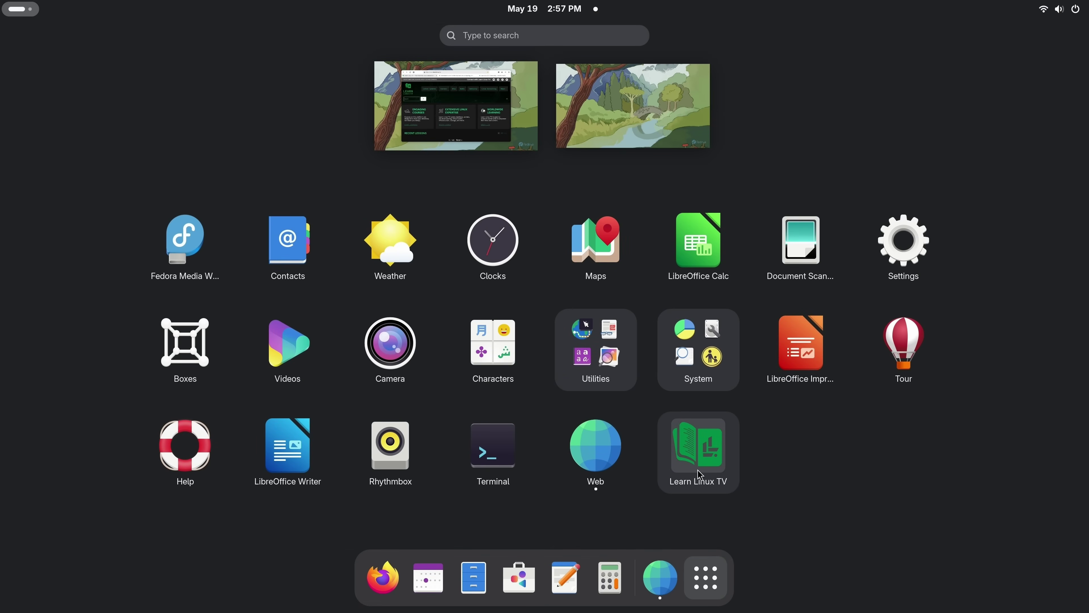
Pin the Learn Linux TV web app to the dash from its app-grid context menu.
{"action": "right_click", "coordinate": [696, 461]}
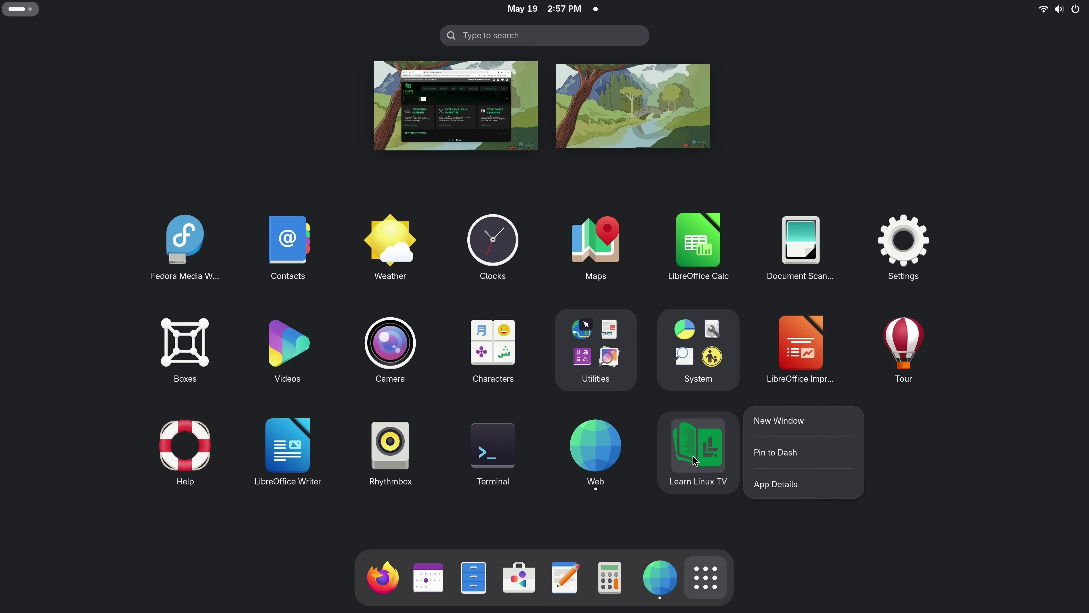
{"action": "left_click", "coordinate": [775, 458]}
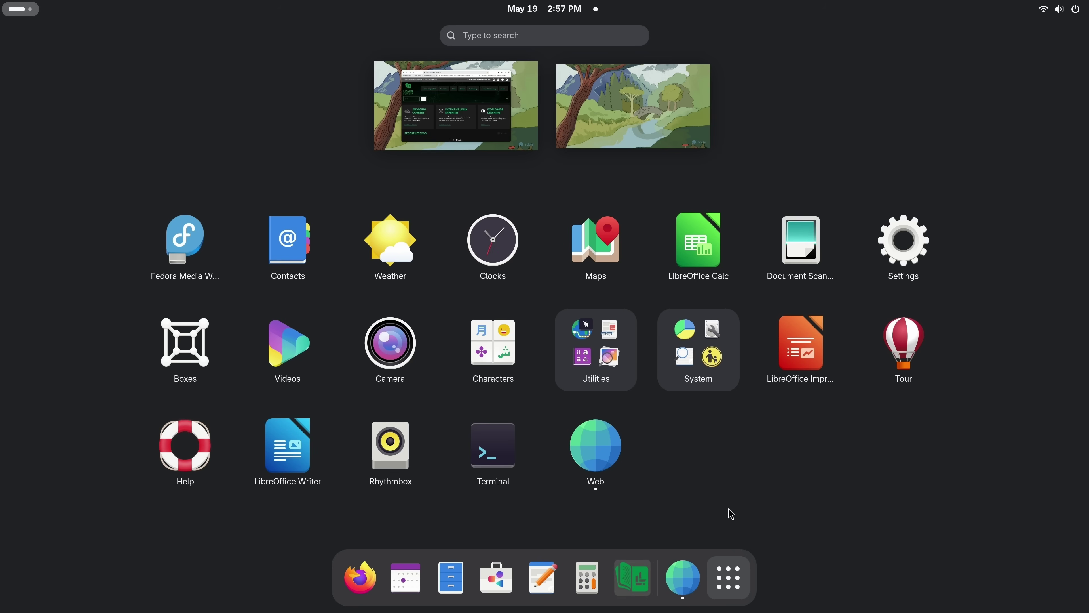
Launch the pinned Learn Linux TV web app and move the main browser window to the next workspace.
{"action": "left_click", "coordinate": [631, 577]}
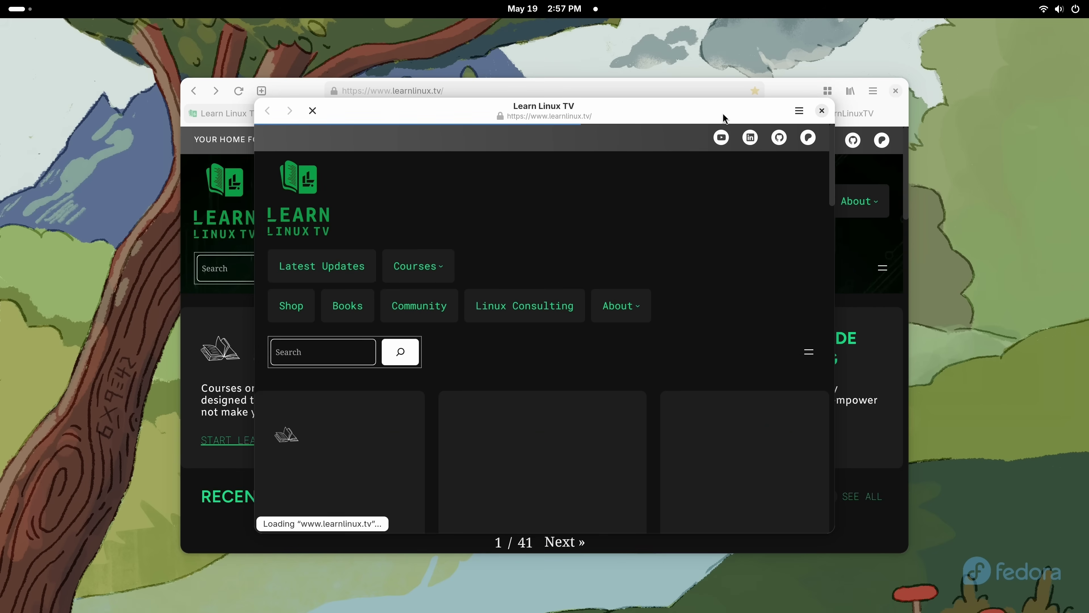
{"action": "left_click_drag", "start_coordinate": [795, 82], "coordinate": [823, 100]}
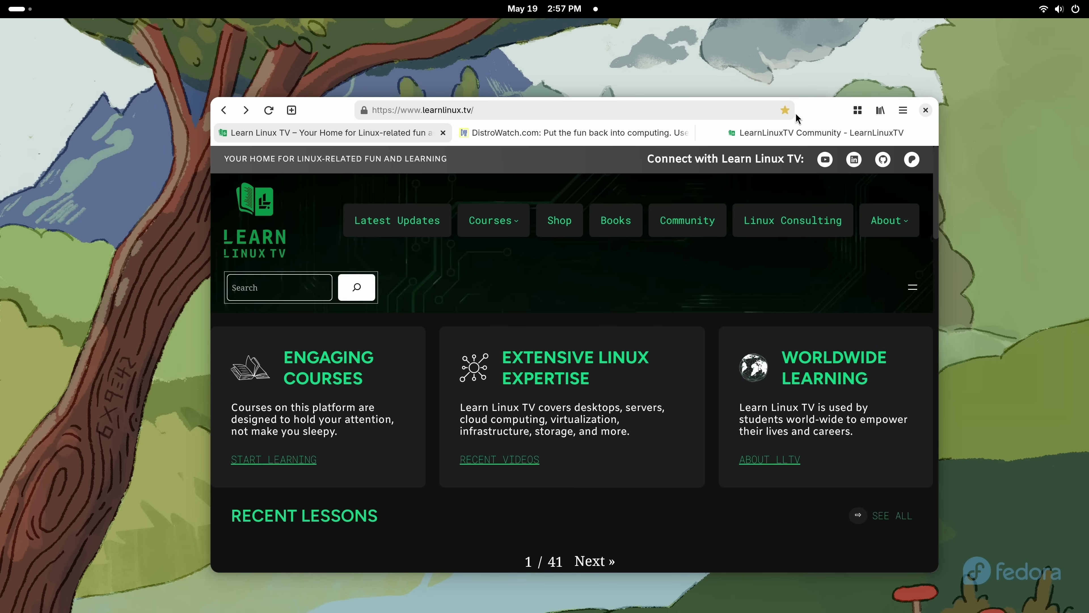
{"action": "key", "text": "super"}
{"action": "left_click_drag", "start_coordinate": [742, 163], "coordinate": [1060, 205]}
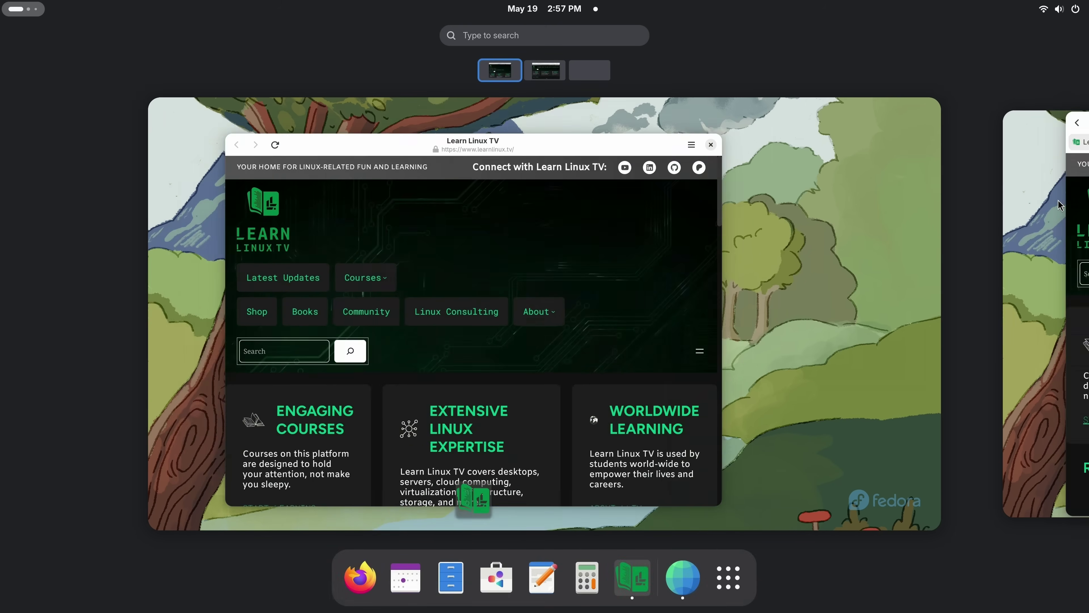
{"action": "left_click", "coordinate": [800, 218]}
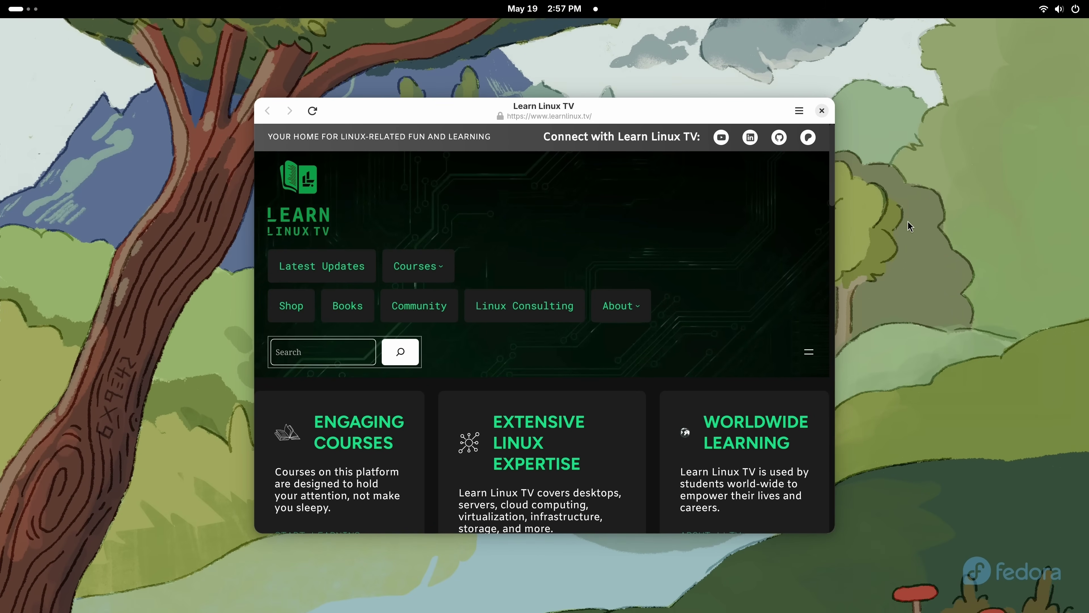
Reposition the web-app window and look through its main menu.
{"action": "left_click_drag", "start_coordinate": [737, 107], "coordinate": [715, 96]}
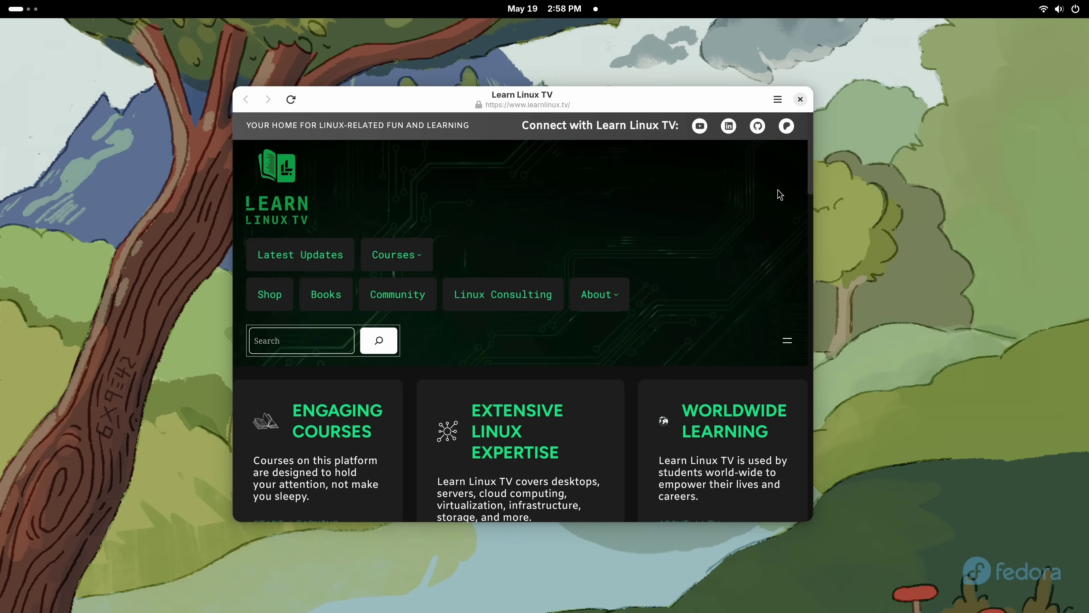
{"action": "left_click", "coordinate": [778, 99]}
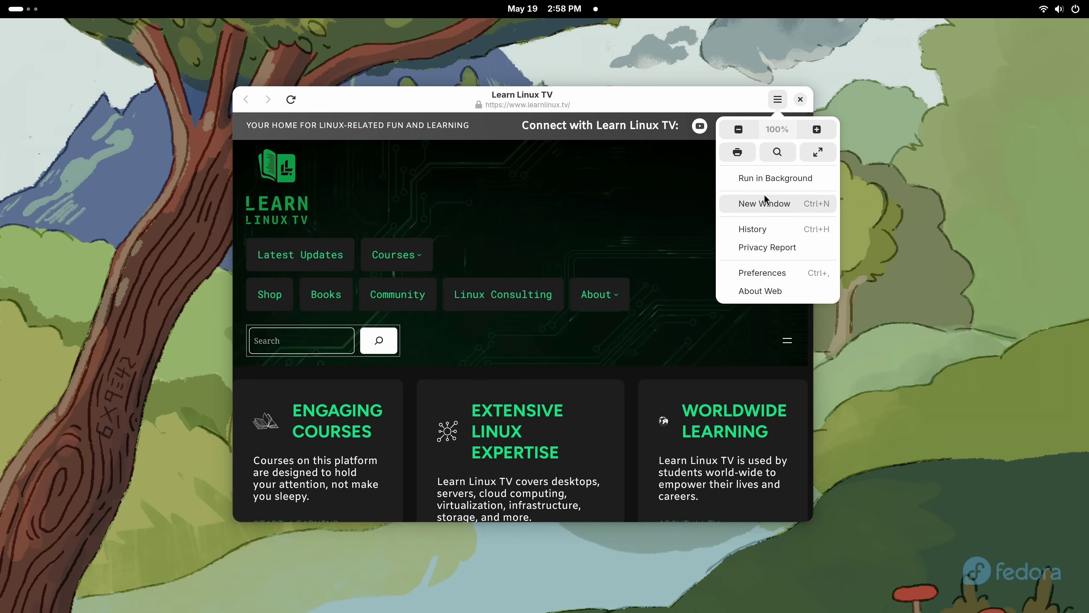
{"action": "left_click", "coordinate": [695, 102]}
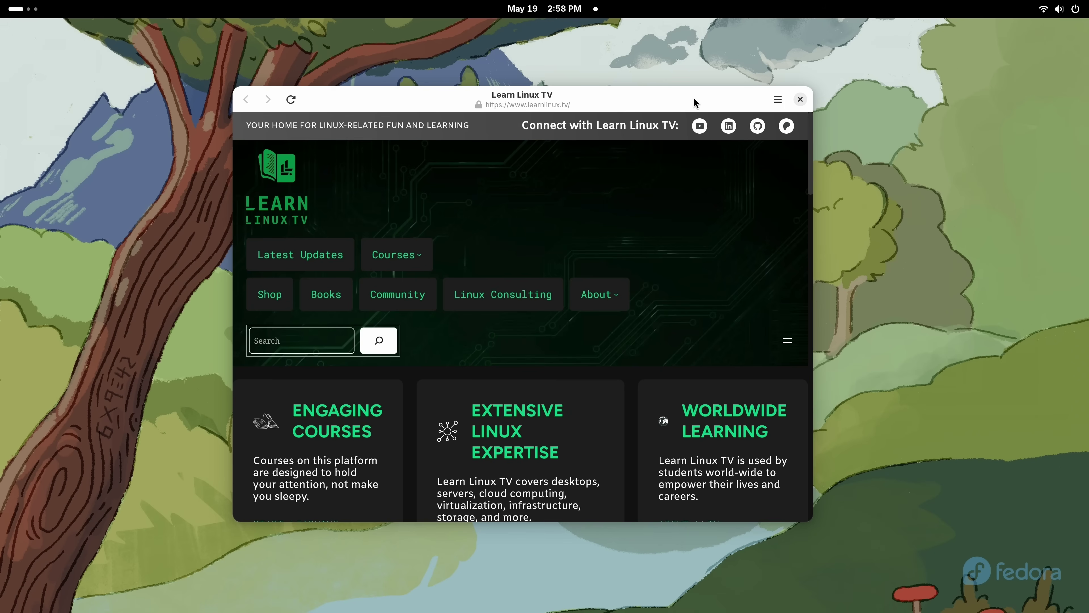
Close the Learn Linux TV web-app window and return to the main browser's workspace.
{"action": "left_click", "coordinate": [801, 99]}
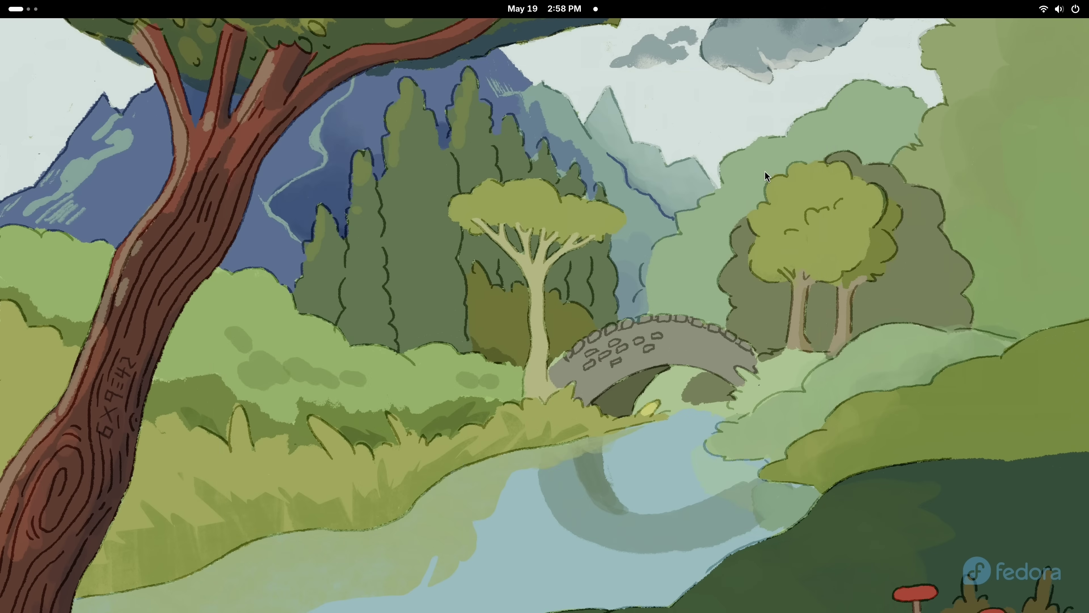
{"action": "key", "text": "super"}
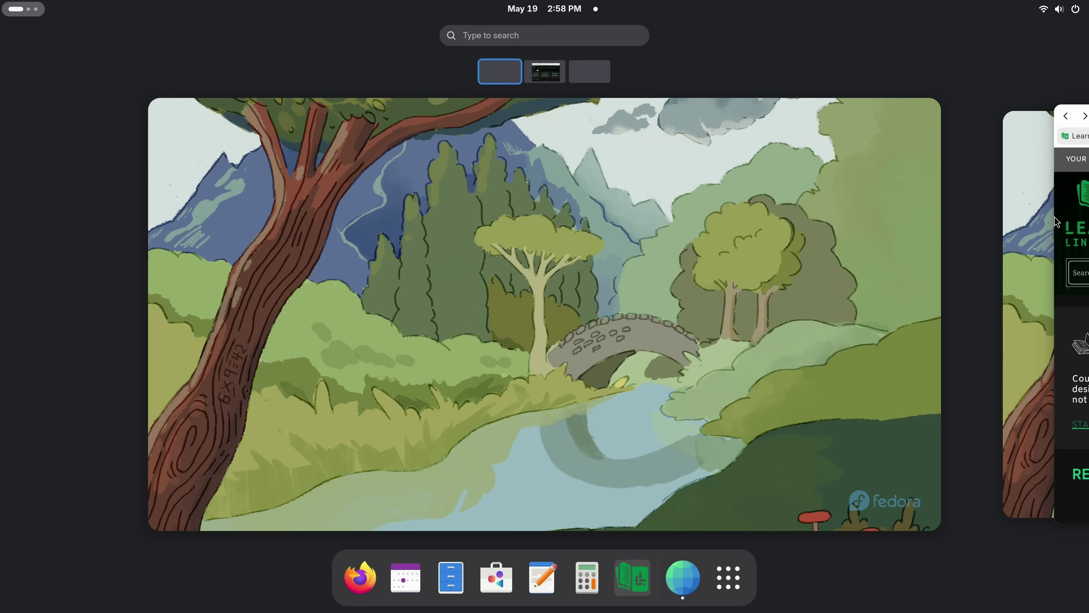
{"action": "left_click", "coordinate": [994, 227]}
{"action": "left_click", "coordinate": [702, 169]}
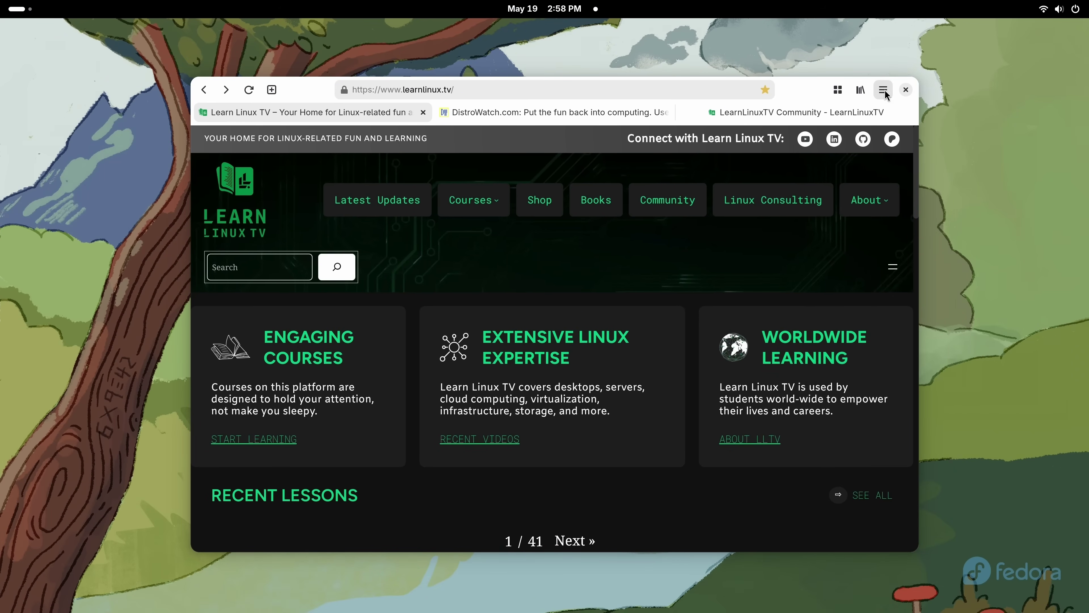
Open Web Apps > Manage Web Apps to list installed apps, reopening the list once.
{"action": "left_click", "coordinate": [885, 92]}
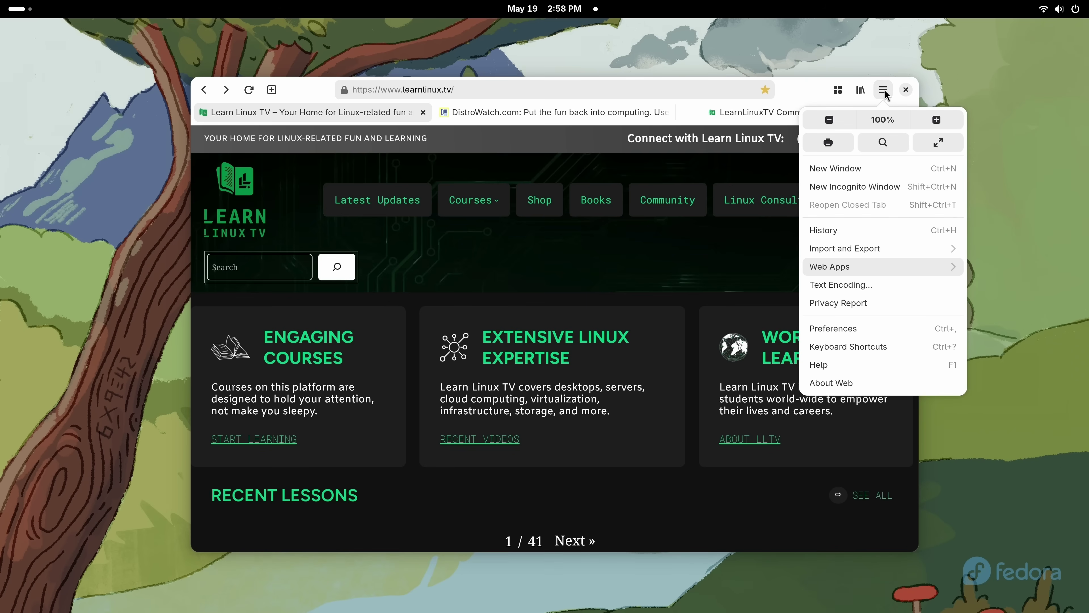
{"action": "left_click", "coordinate": [871, 269]}
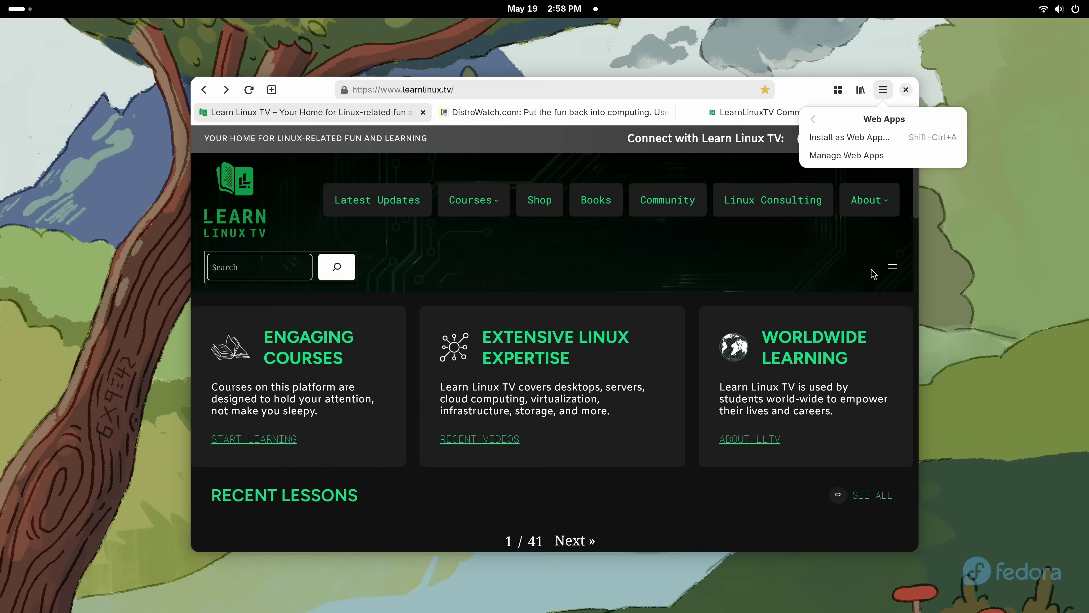
{"action": "left_click", "coordinate": [865, 157]}
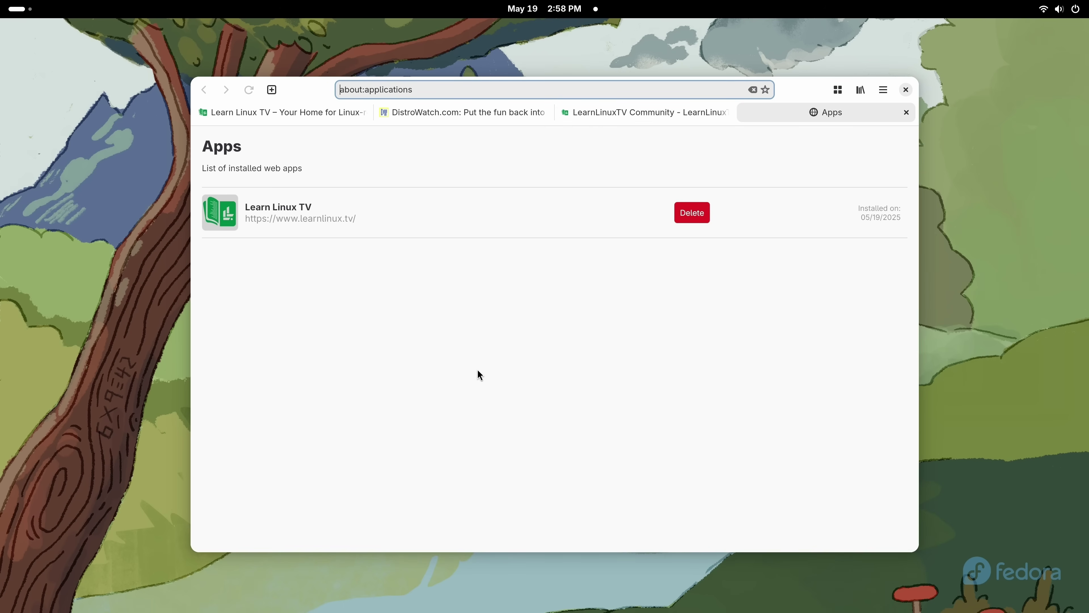
{"action": "left_click", "coordinate": [883, 91]}
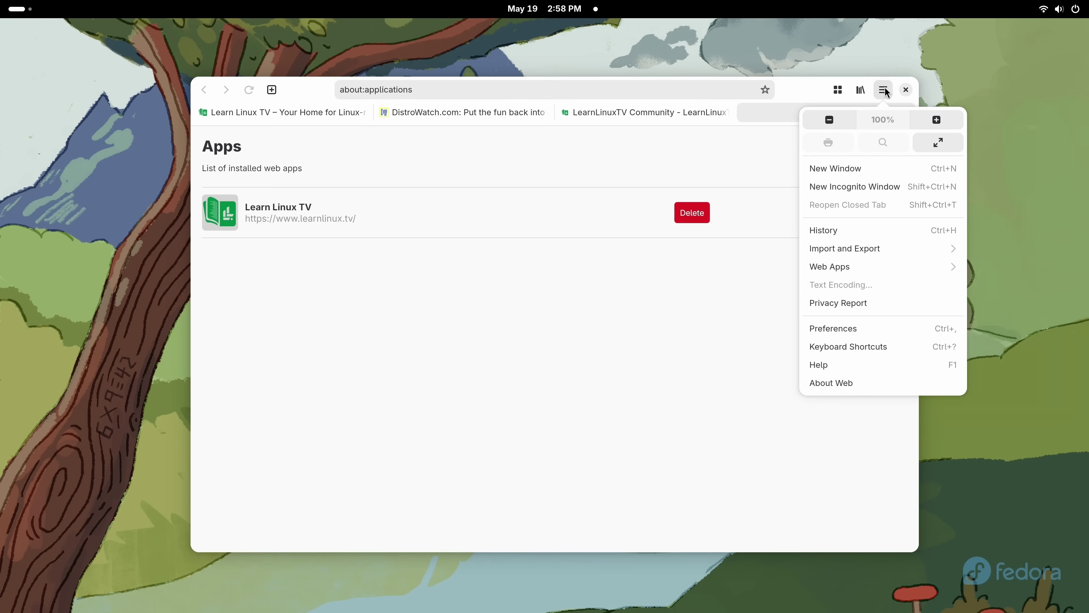
{"action": "left_click", "coordinate": [856, 268]}
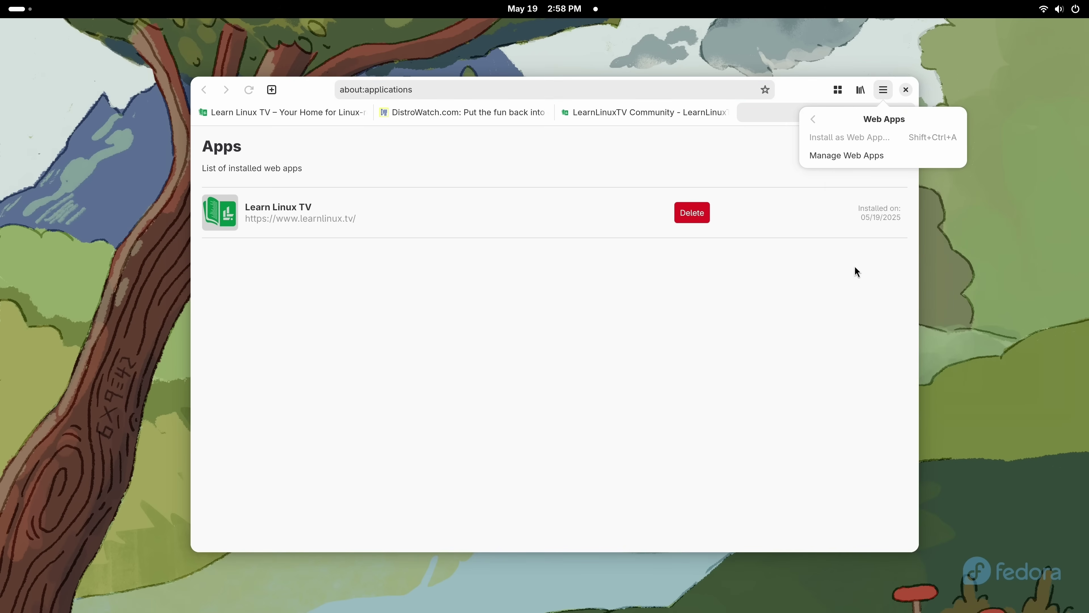
{"action": "left_click", "coordinate": [853, 156]}
Install the LearnLinuxTV Community forum page as a web app named LLTV Forums.
{"action": "left_click", "coordinate": [642, 113]}
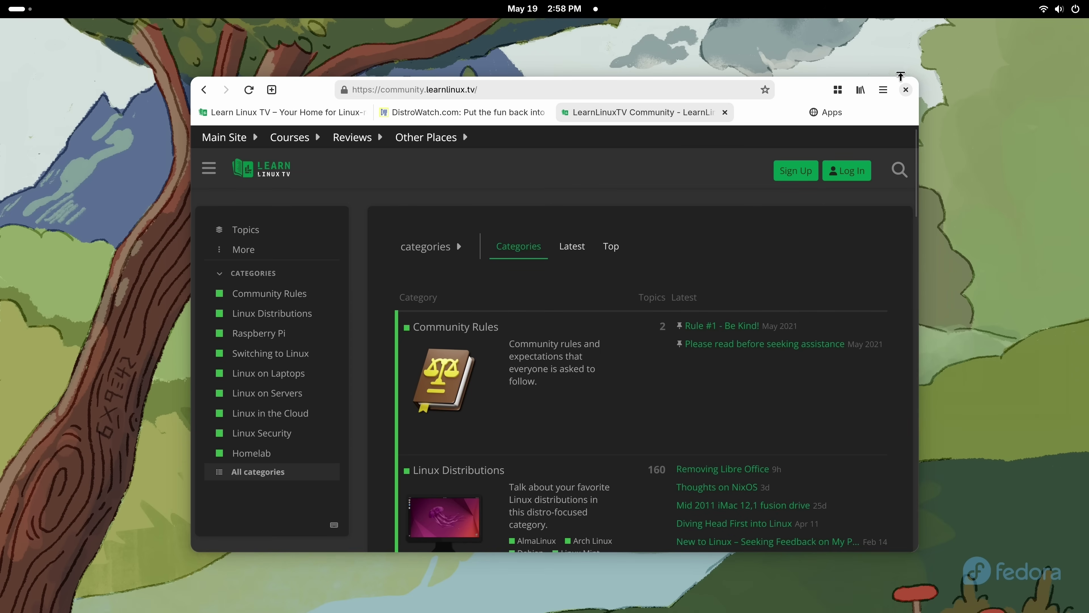
{"action": "left_click", "coordinate": [883, 90]}
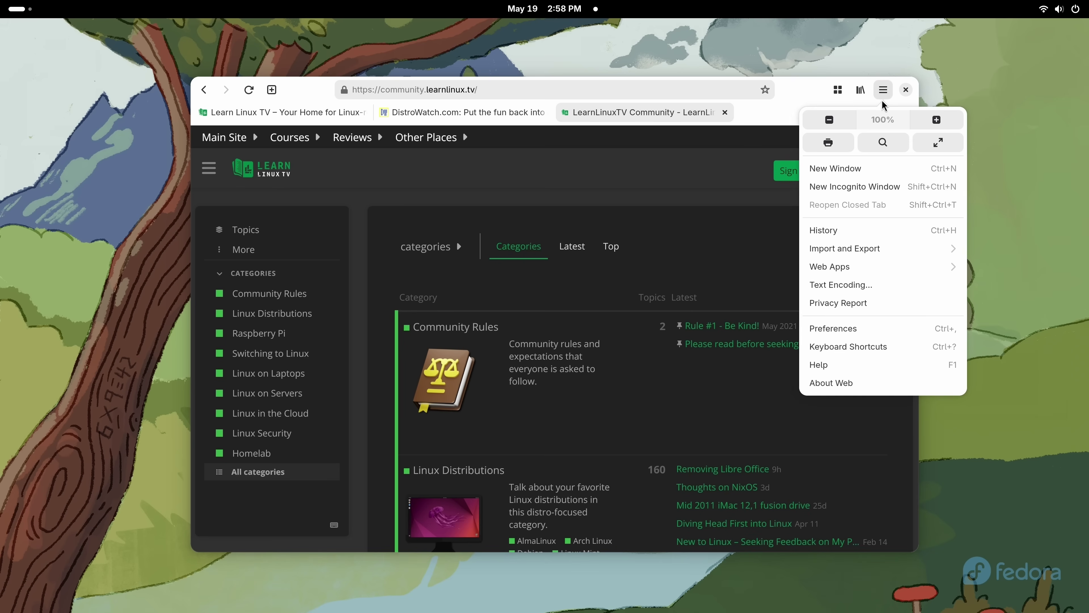
{"action": "left_click", "coordinate": [853, 267]}
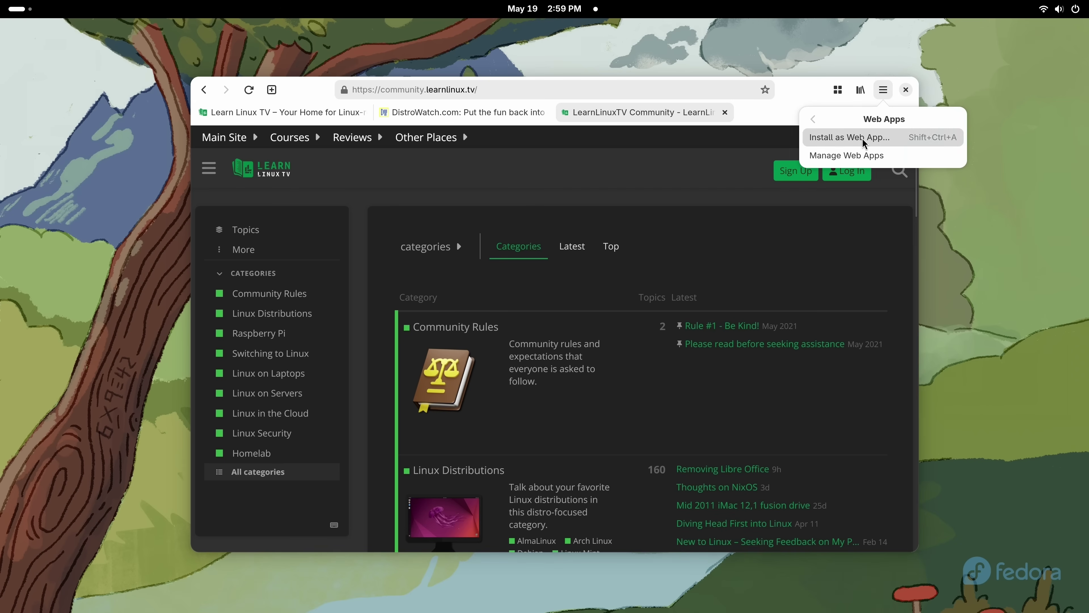
{"action": "left_click", "coordinate": [864, 143]}
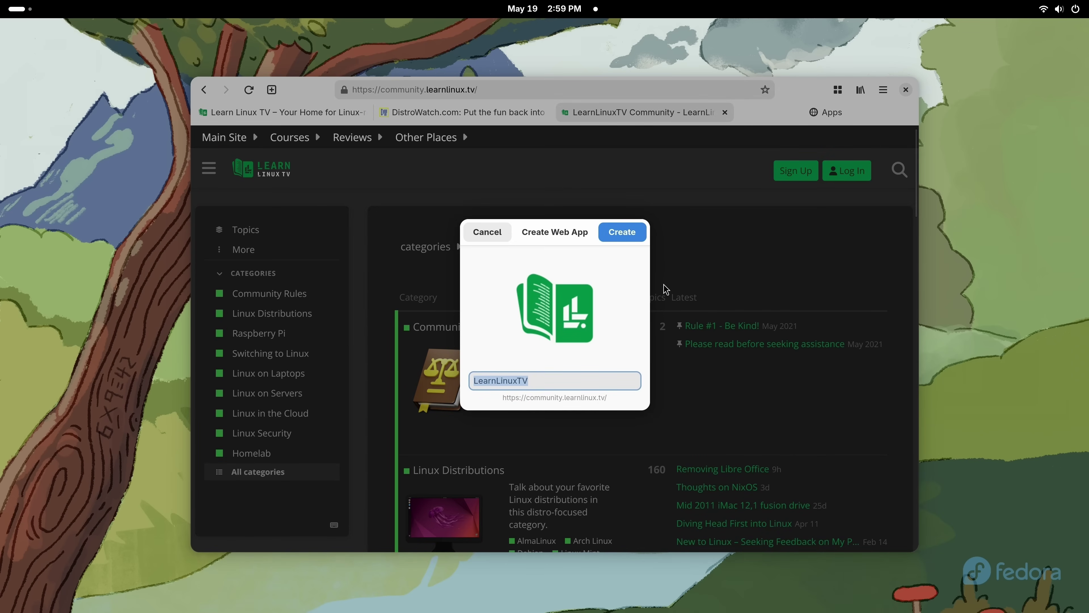
{"action": "left_click_drag", "start_coordinate": [541, 380], "coordinate": [464, 370]}
{"action": "type", "text": "LLTV Forums"}
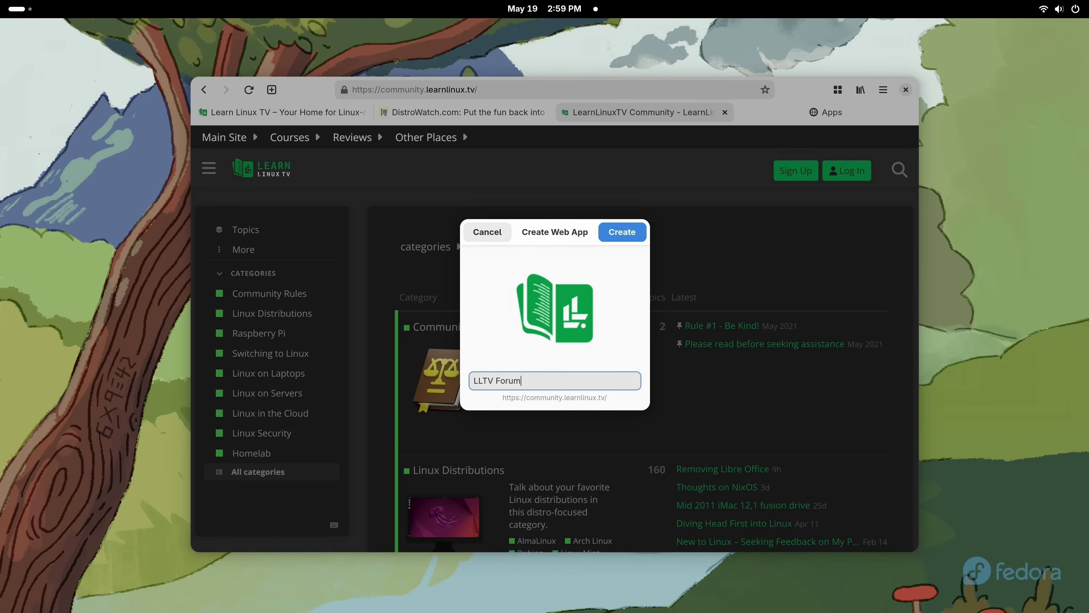
{"action": "left_click", "coordinate": [629, 240]}
Replace the outdated Apps tab with a refreshed list of installed web apps.
{"action": "left_click", "coordinate": [789, 113]}
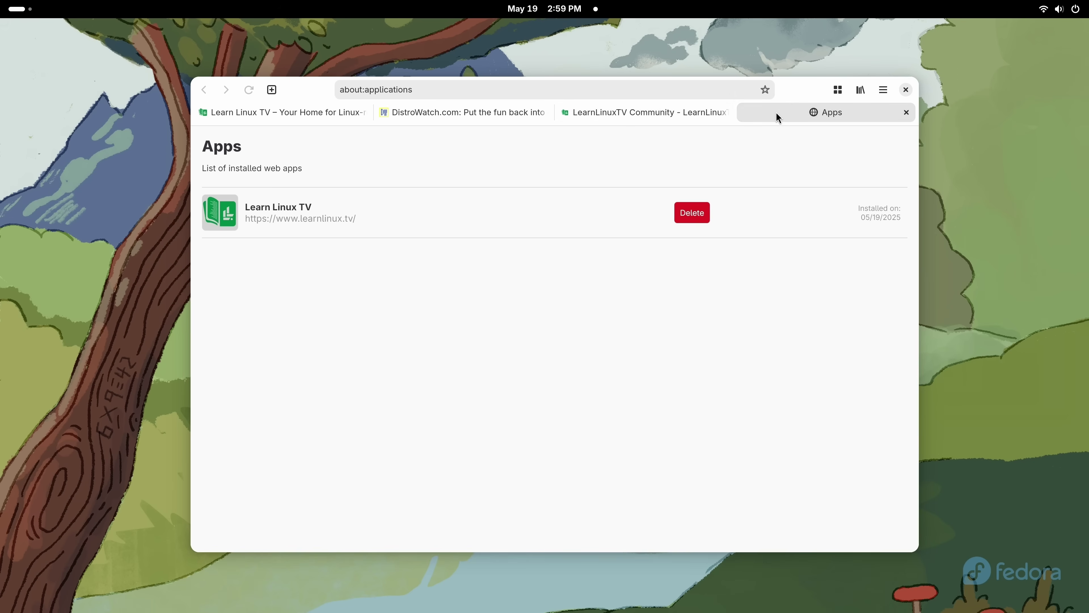
{"action": "left_click", "coordinate": [906, 112]}
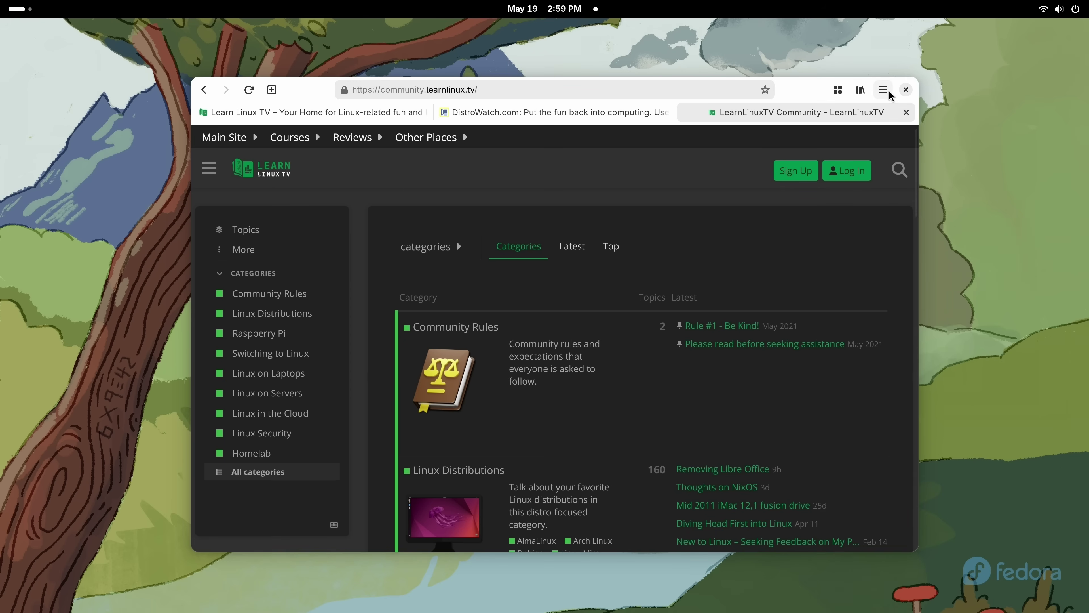
{"action": "left_click", "coordinate": [883, 89]}
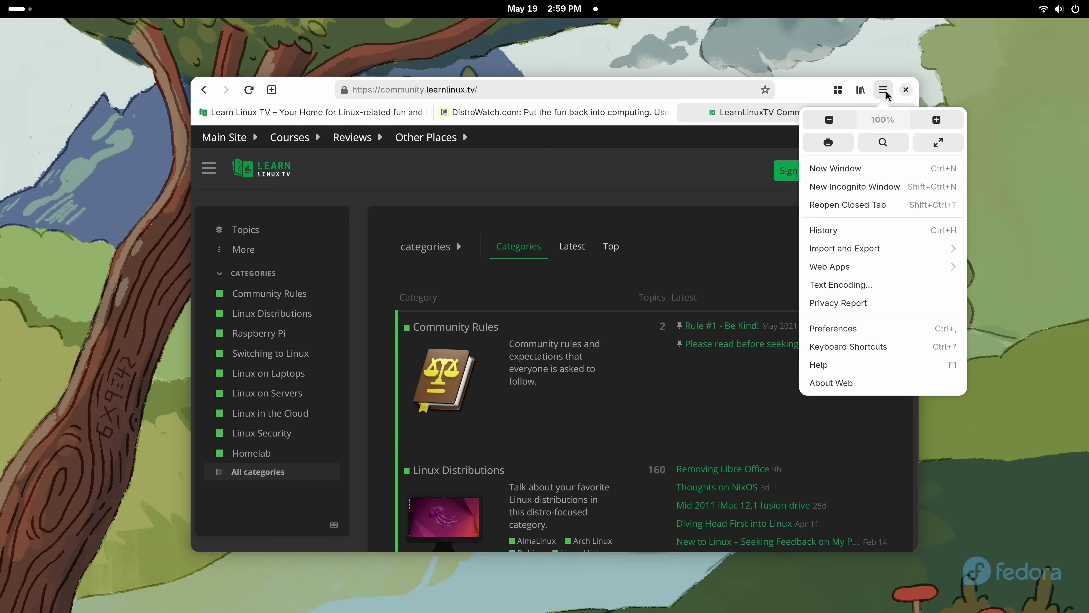
{"action": "left_click", "coordinate": [855, 268]}
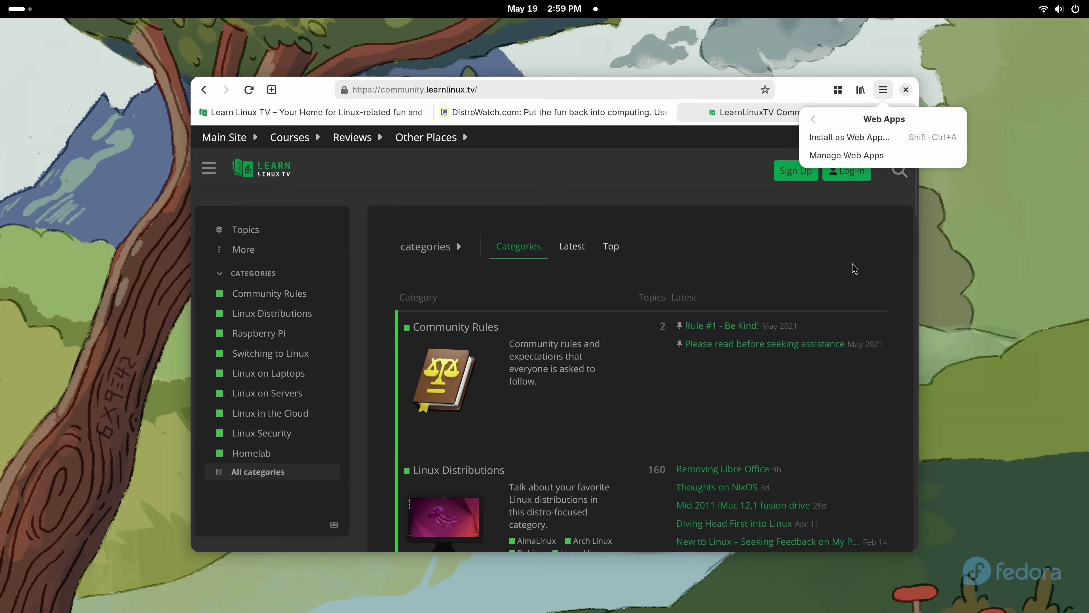
{"action": "left_click", "coordinate": [868, 156]}
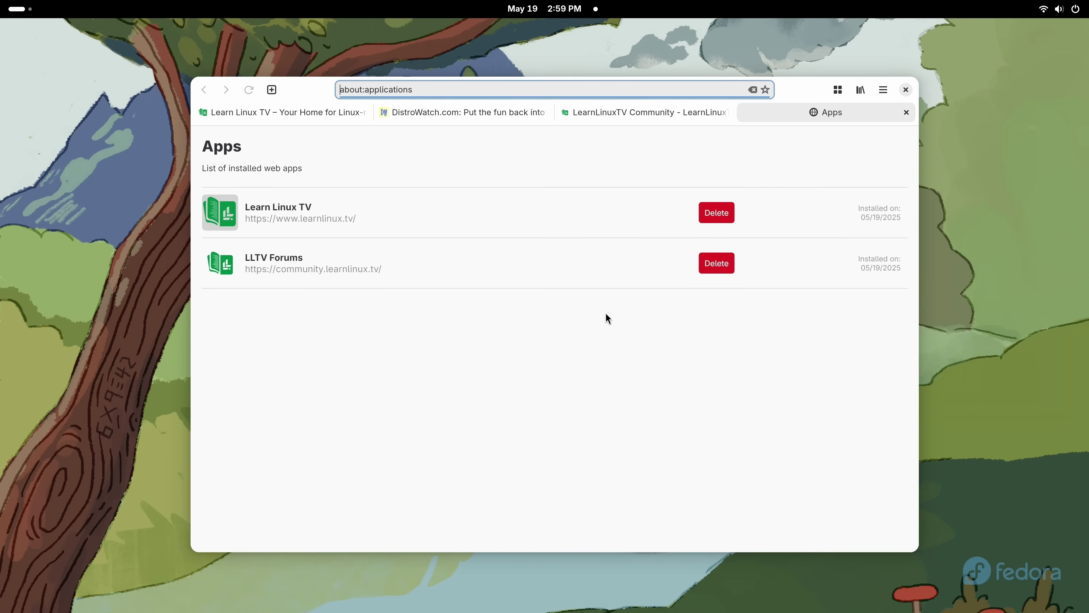
Check that LLTV Forums appears in the app grid, then return to the browser.
{"action": "mouse_move", "coordinate": [10, 8]}
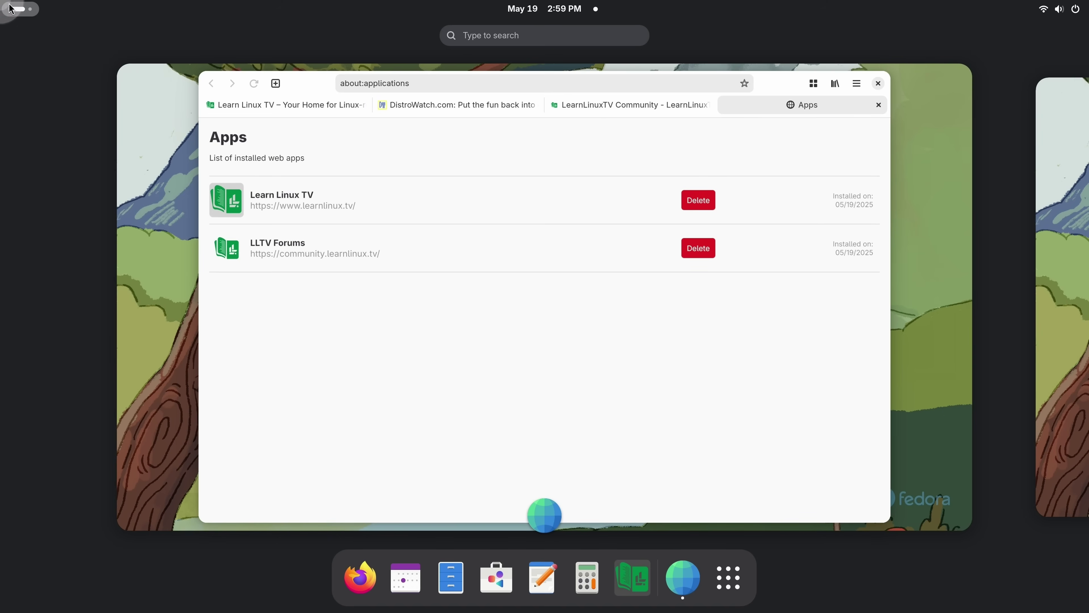
{"action": "left_click", "coordinate": [728, 577]}
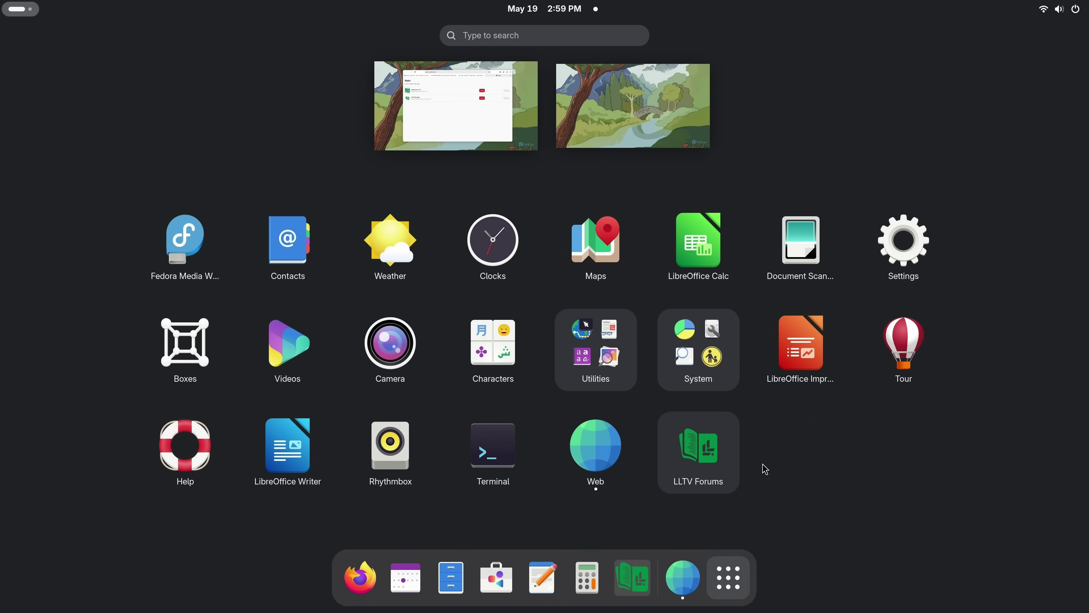
{"action": "left_click", "coordinate": [820, 475]}
{"action": "left_click", "coordinate": [819, 476]}
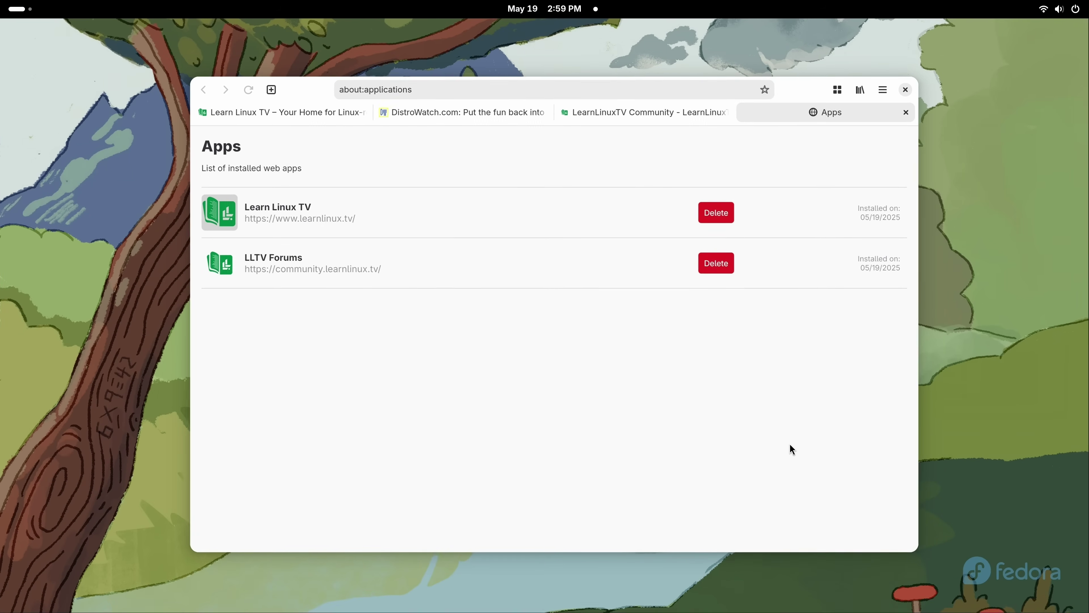
{"action": "left_click", "coordinate": [906, 112]}
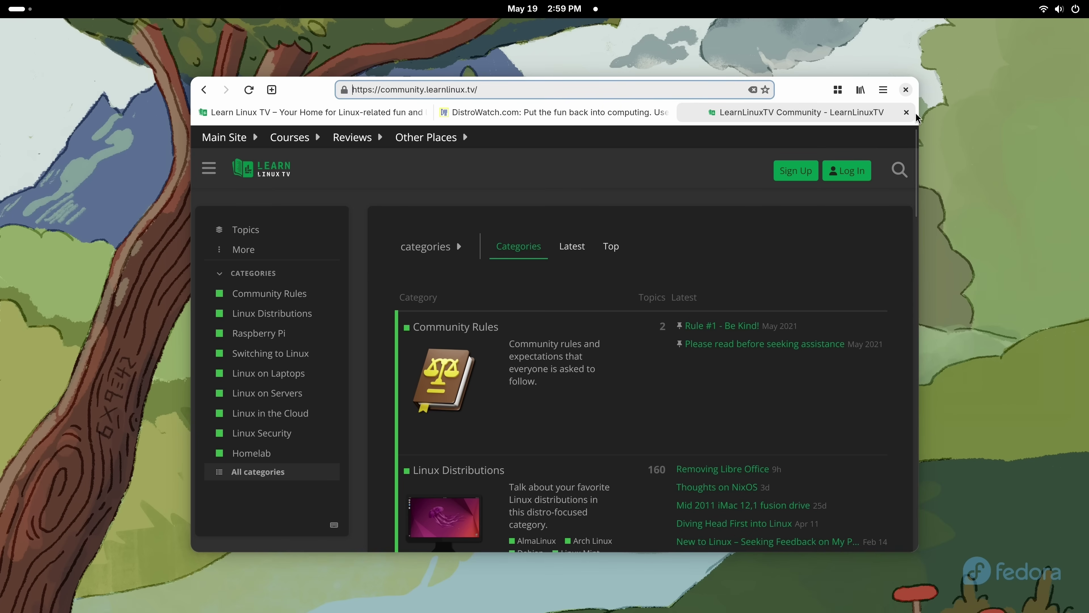
{"action": "left_click", "coordinate": [886, 91]}
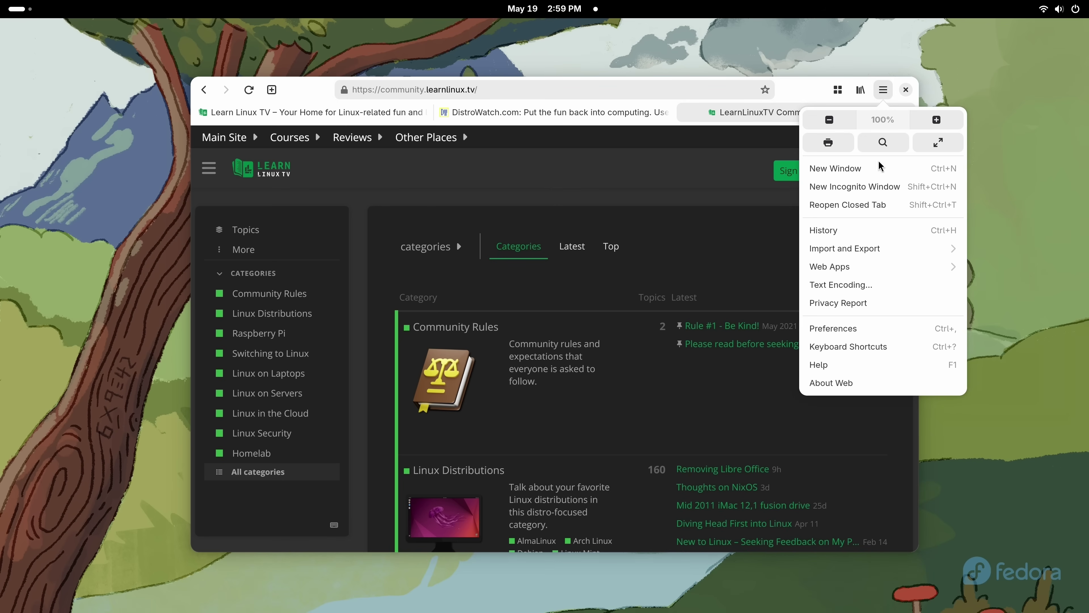
{"action": "left_click", "coordinate": [828, 333]}
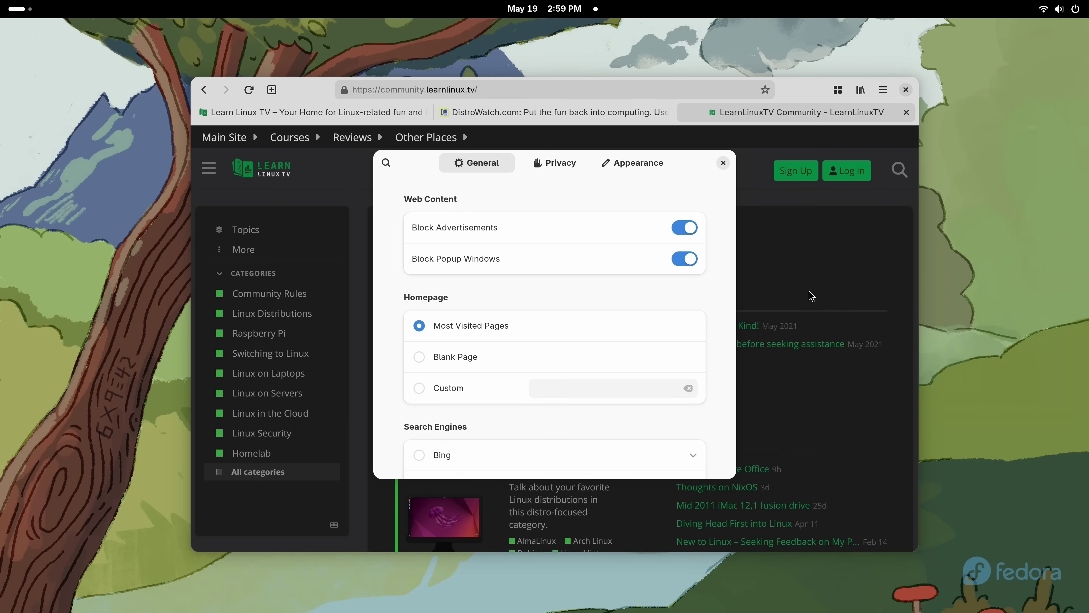
{"action": "left_click", "coordinate": [445, 392]}
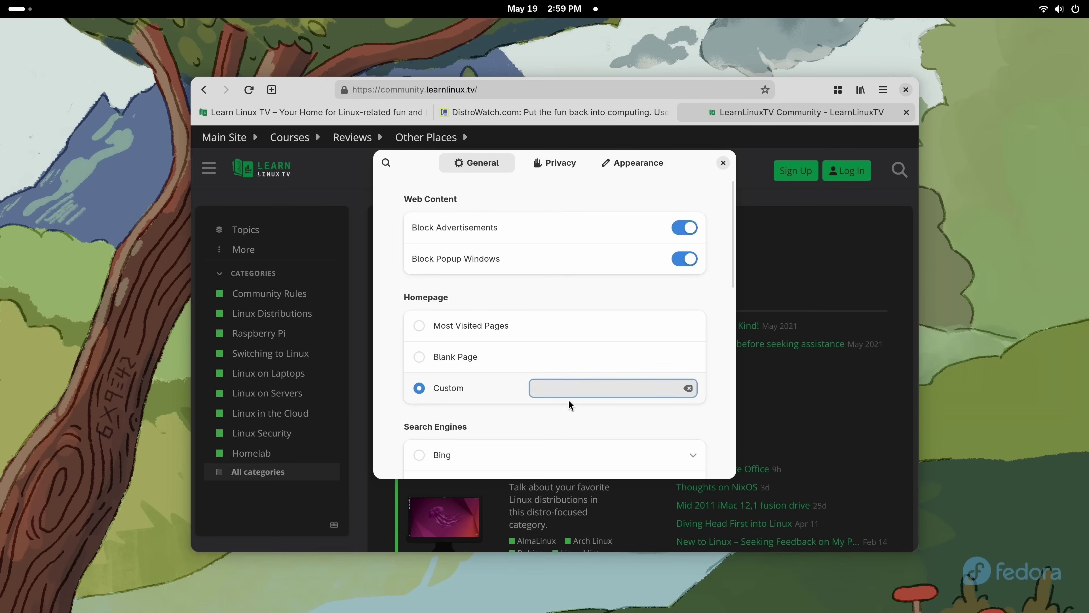
{"action": "left_click", "coordinate": [468, 357]}
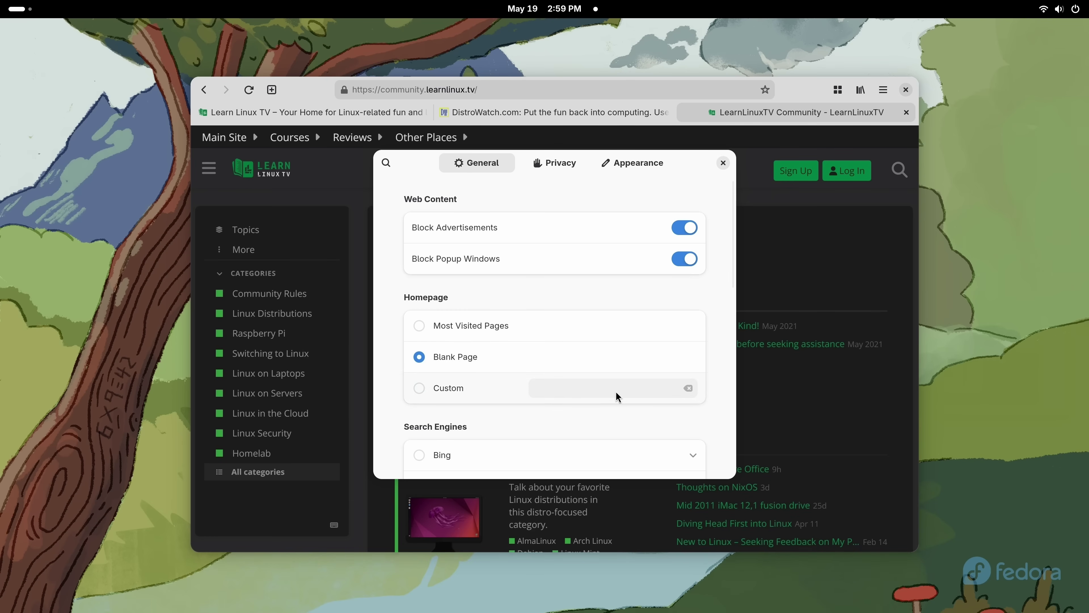
{"action": "left_click", "coordinate": [459, 390]}
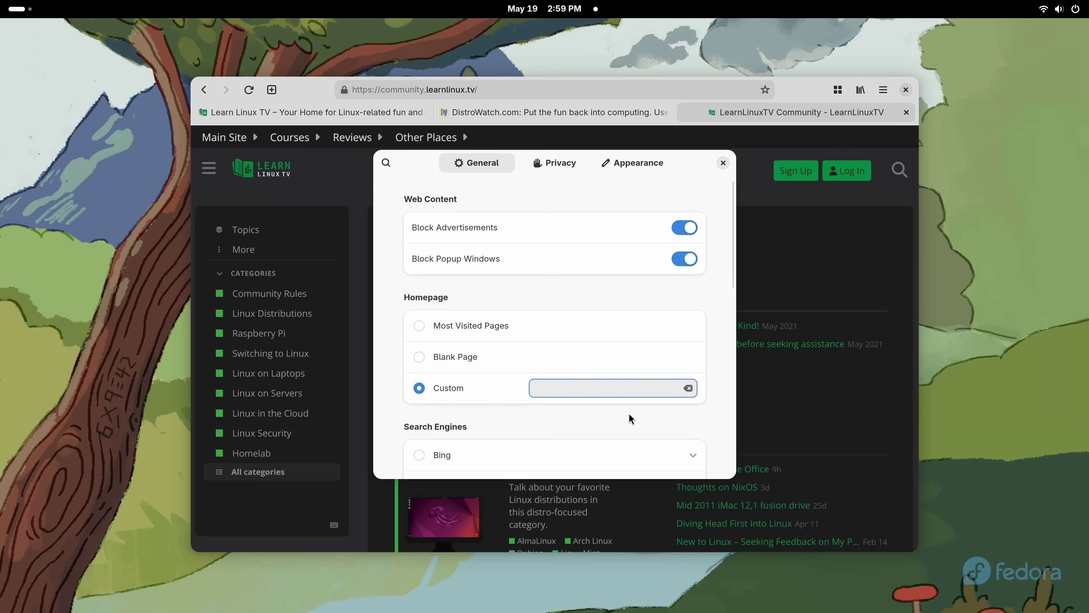
{"action": "type", "text": "h"}
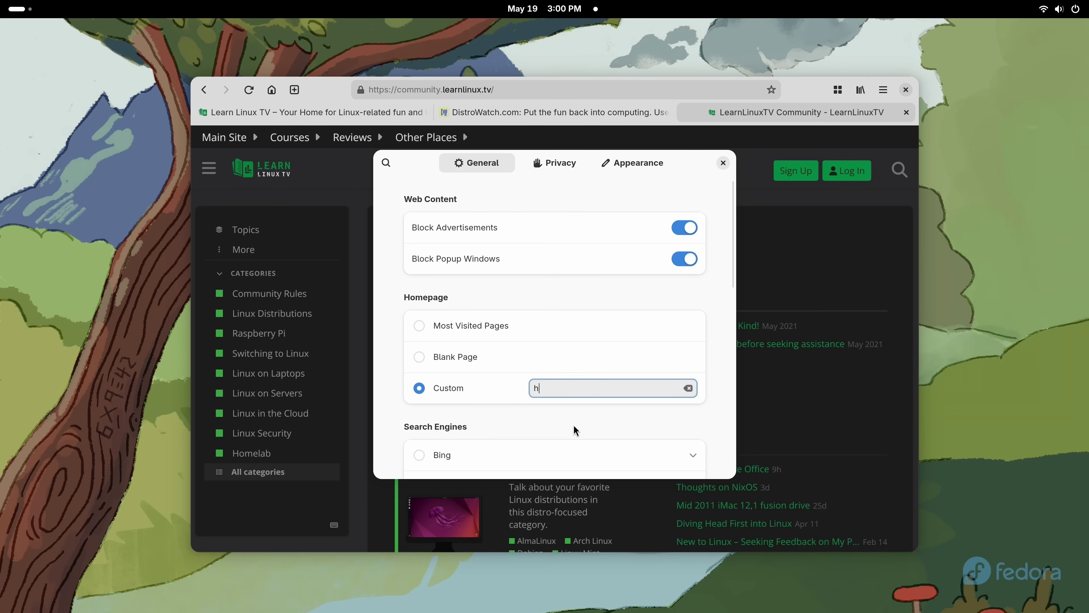
{"action": "type", "text": "ttps://learnlinux.tv"}
{"action": "left_click_drag", "start_coordinate": [732, 251], "coordinate": [726, 313]}
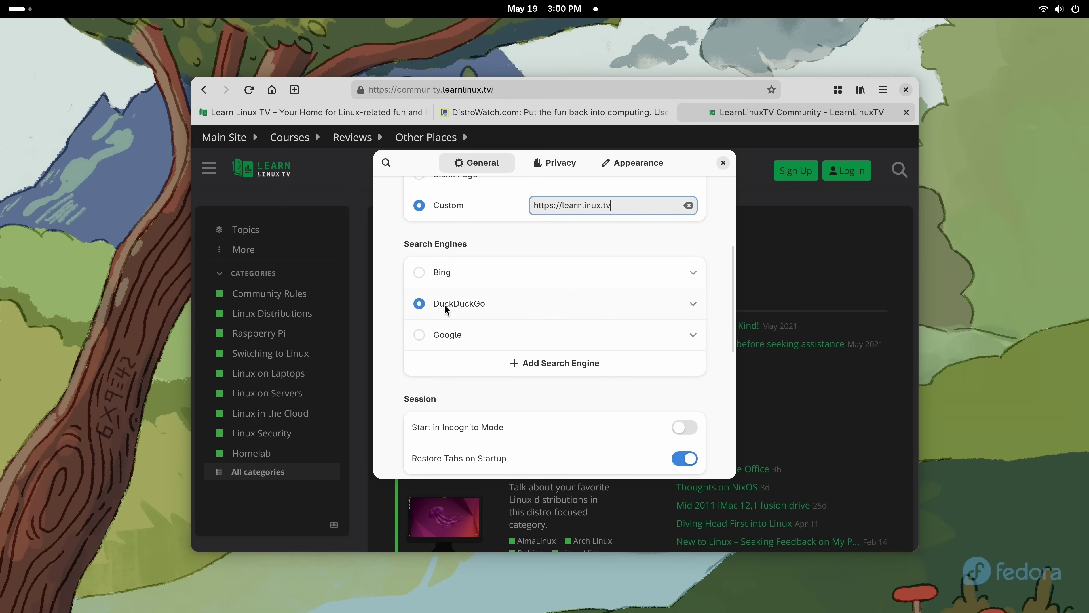
Select Google as the default search engine, add a new engine entry, and expand Google's details.
{"action": "left_click", "coordinate": [419, 335]}
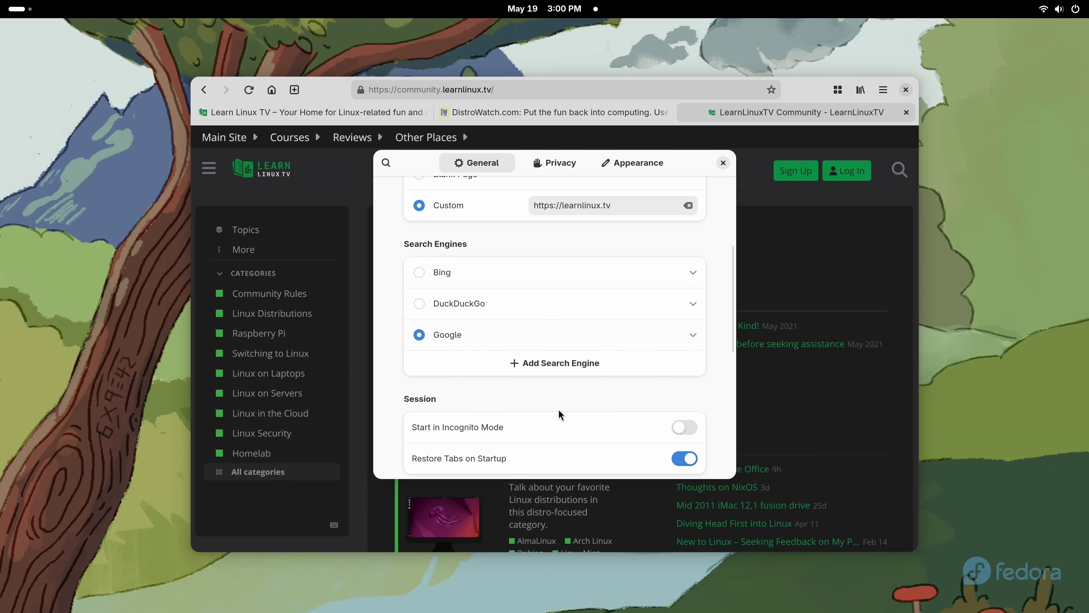
{"action": "left_click", "coordinate": [567, 367]}
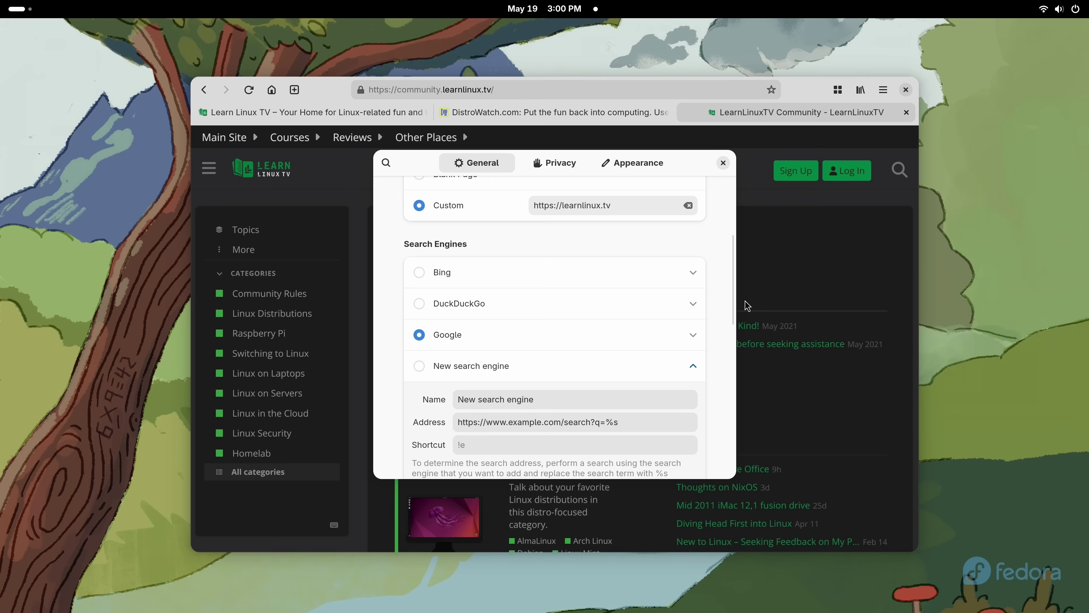
{"action": "scroll", "coordinate": [571, 335], "scroll_direction": "down", "scroll_amount": 3}
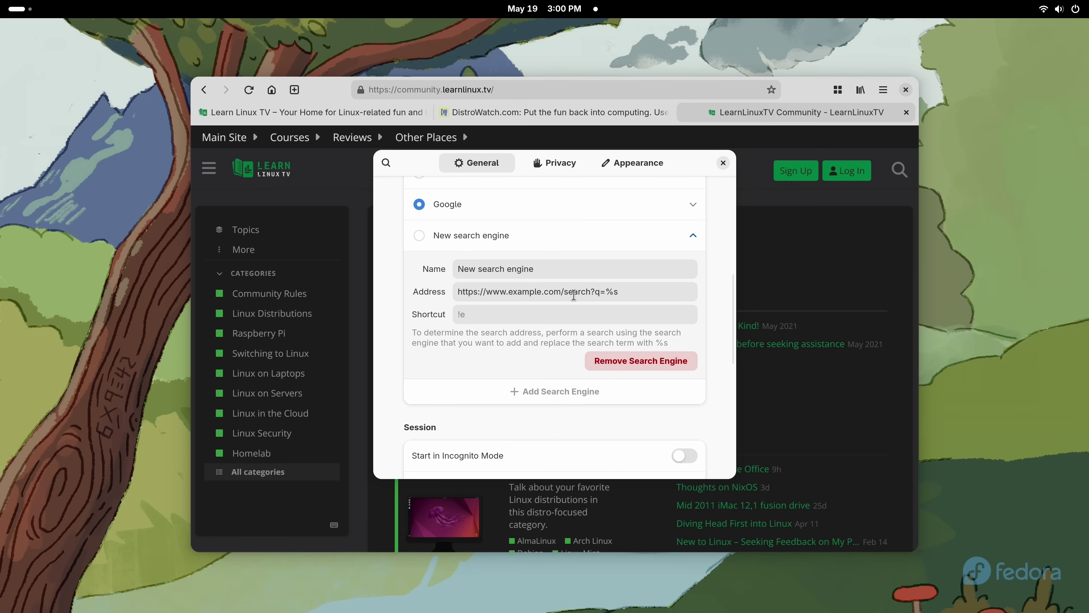
{"action": "left_click", "coordinate": [504, 214]}
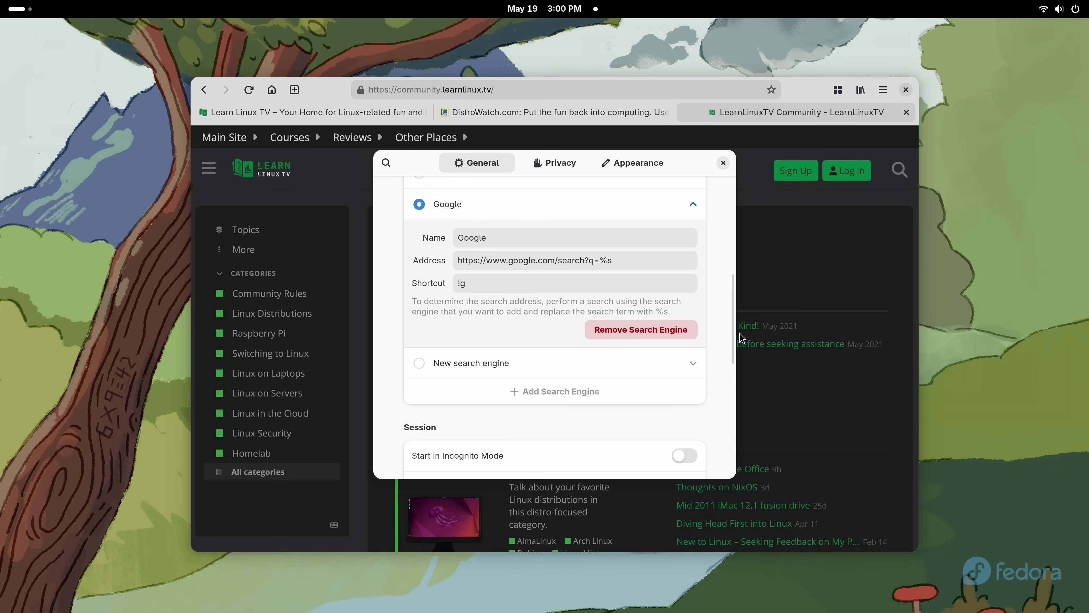
{"action": "scroll", "coordinate": [729, 335], "scroll_direction": "up", "scroll_amount": 2}
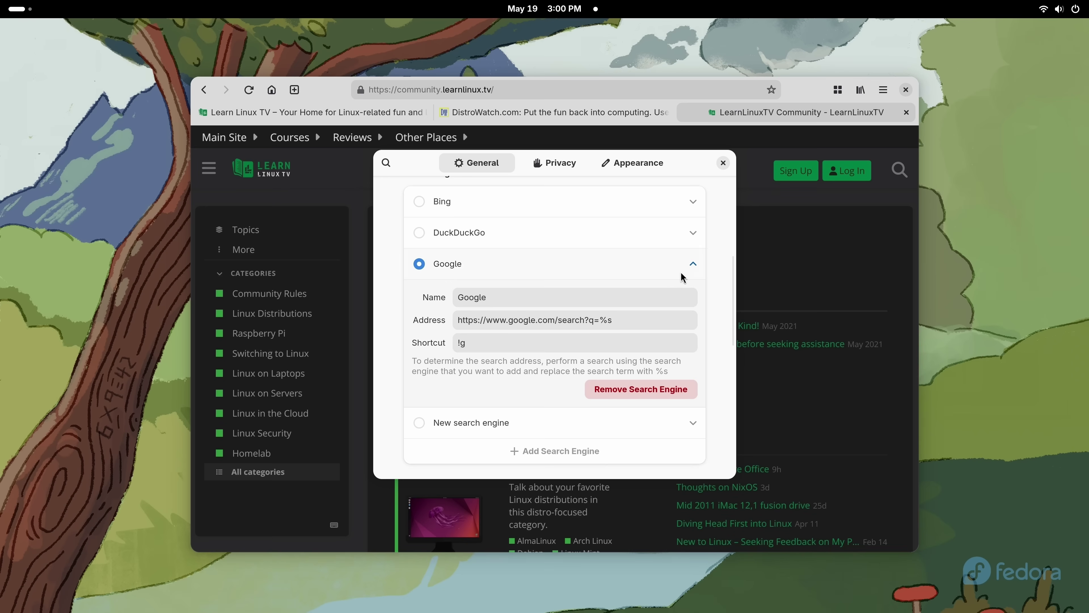
{"action": "left_click_drag", "start_coordinate": [730, 274], "coordinate": [734, 335]}
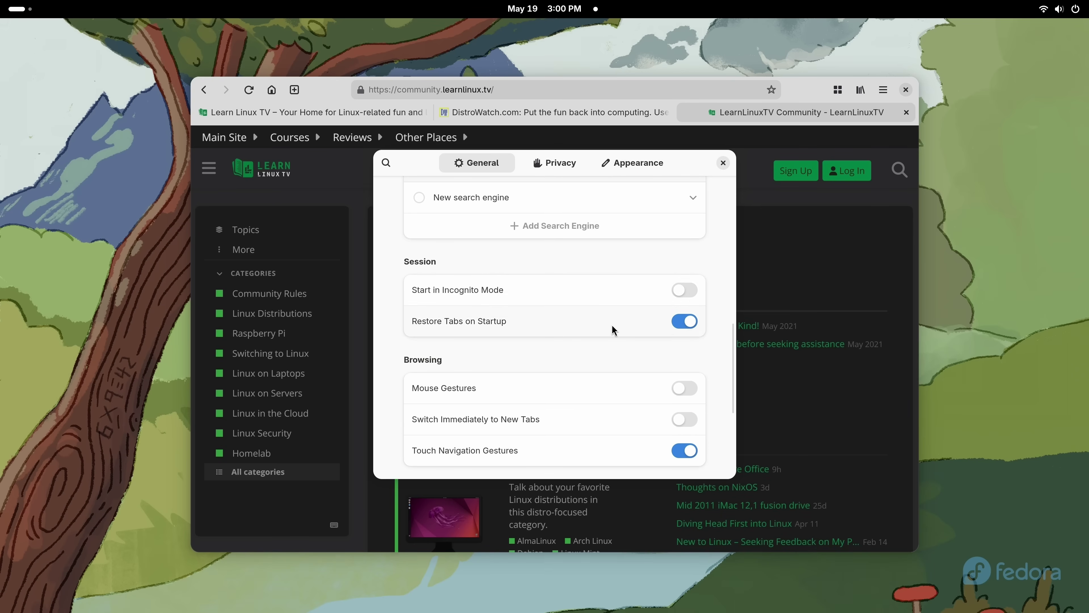
Open a New Incognito Window from the browser's main menu.
{"action": "left_click", "coordinate": [723, 163]}
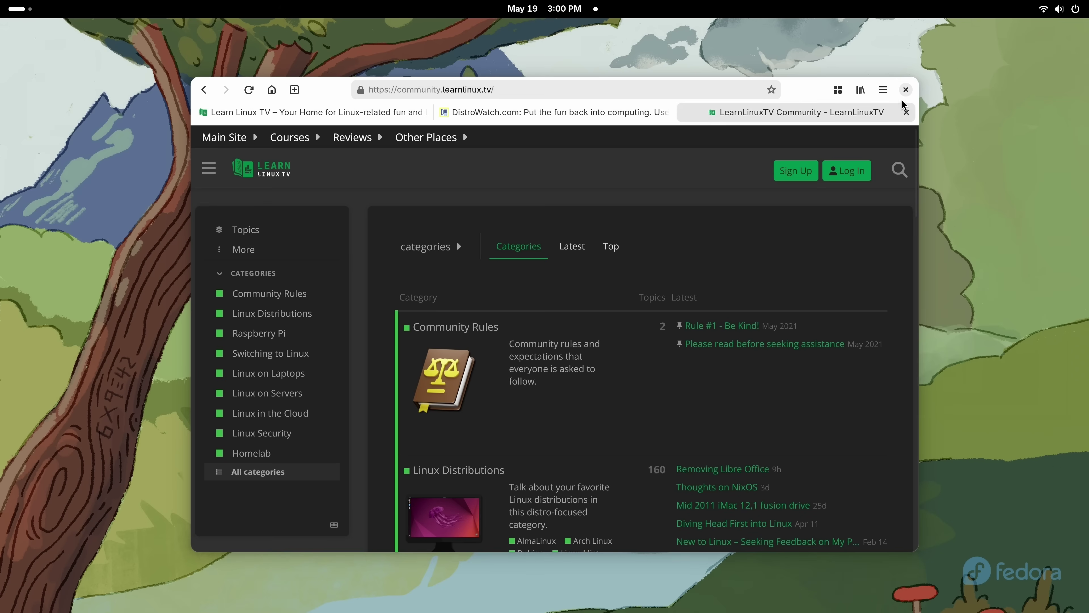
{"action": "left_click", "coordinate": [883, 91]}
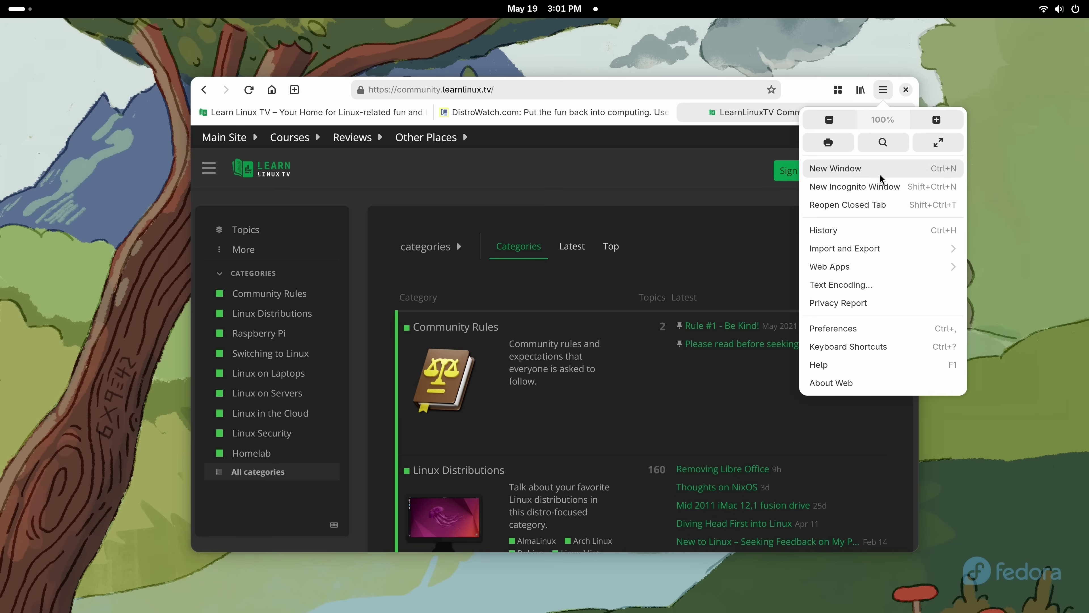
{"action": "left_click", "coordinate": [865, 191]}
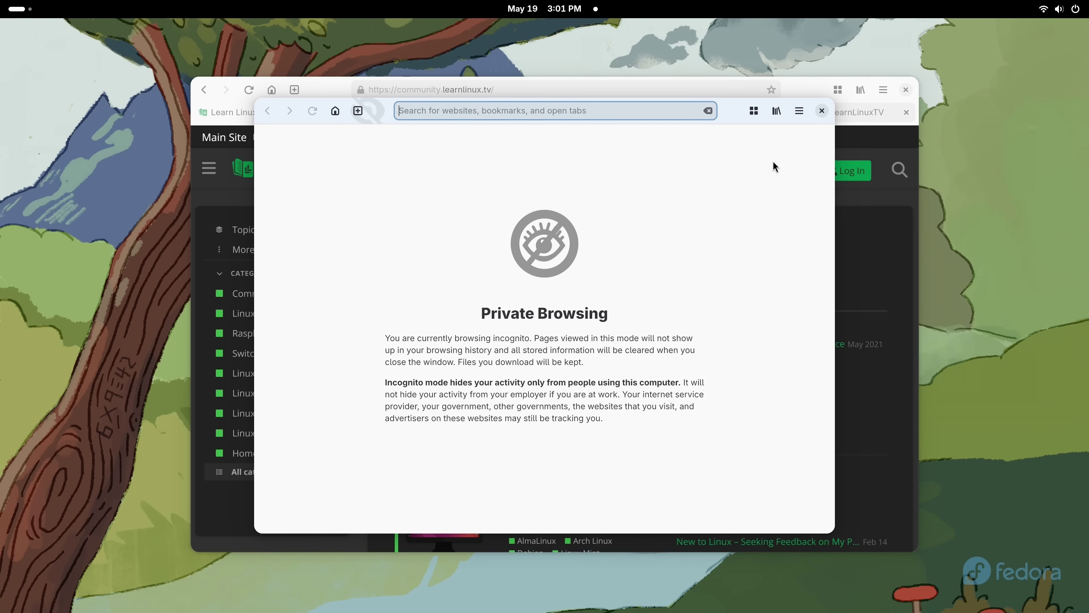
Close the private browsing window.
{"action": "left_click", "coordinate": [797, 113]}
{"action": "left_click", "coordinate": [821, 113]}
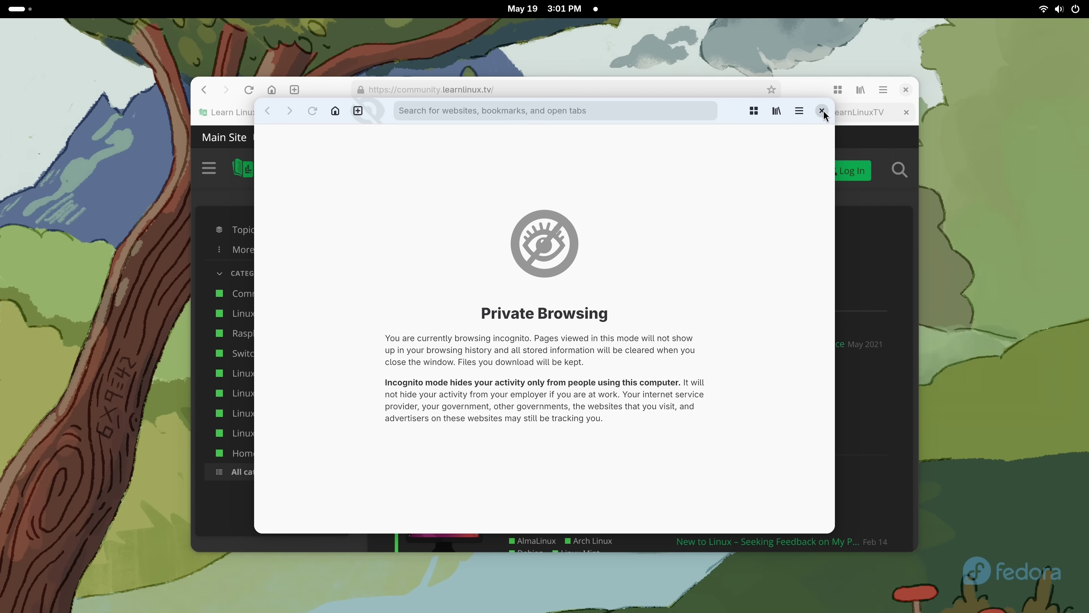
{"action": "left_click", "coordinate": [823, 111]}
Check that Restore Tabs on Startup is on in Preferences, then close Preferences.
{"action": "left_click", "coordinate": [891, 95]}
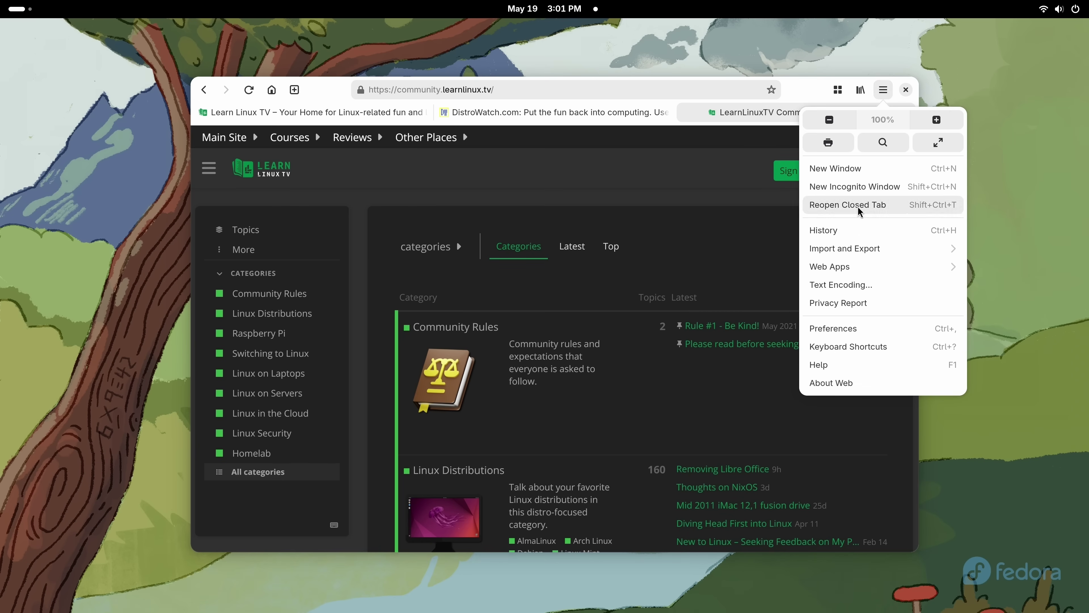
{"action": "left_click", "coordinate": [841, 329]}
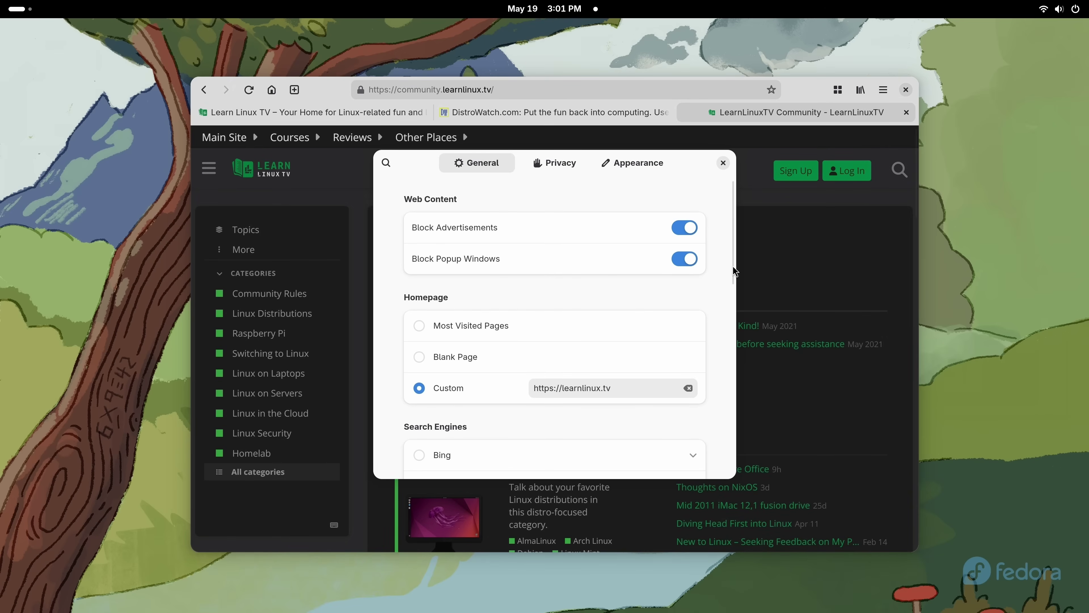
{"action": "left_click_drag", "start_coordinate": [733, 265], "coordinate": [738, 387]}
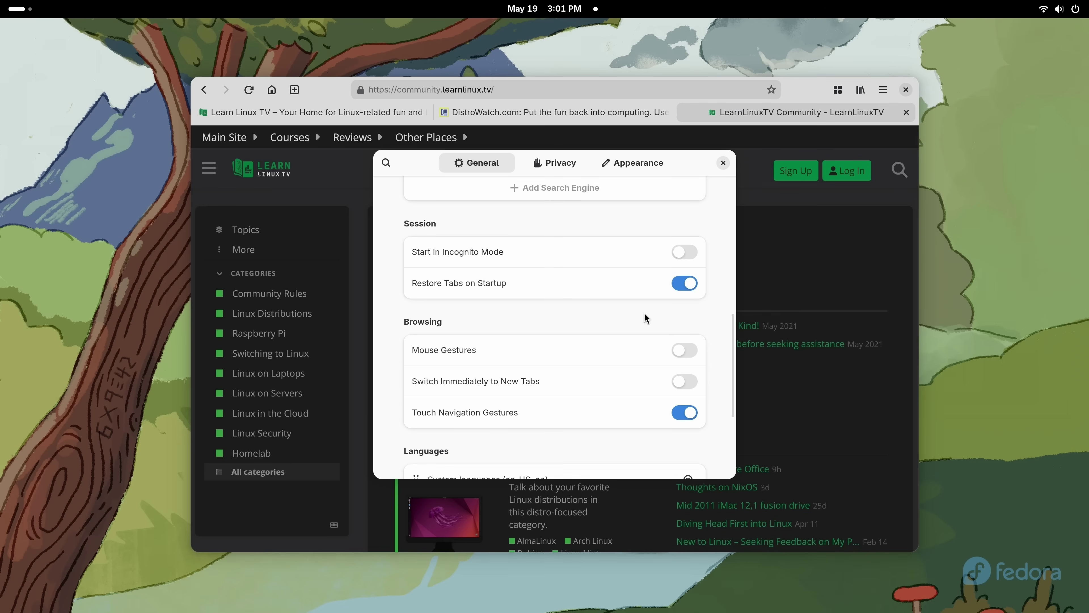
{"action": "left_click", "coordinate": [723, 163]}
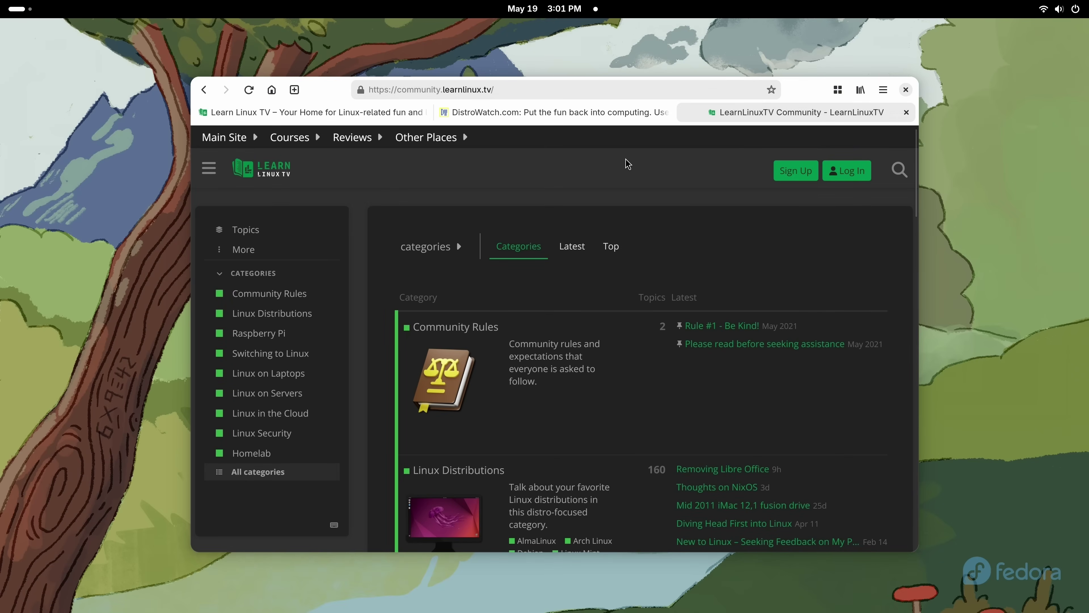
Close the browser and pin Web to the dash from the app grid.
{"action": "left_click", "coordinate": [907, 89]}
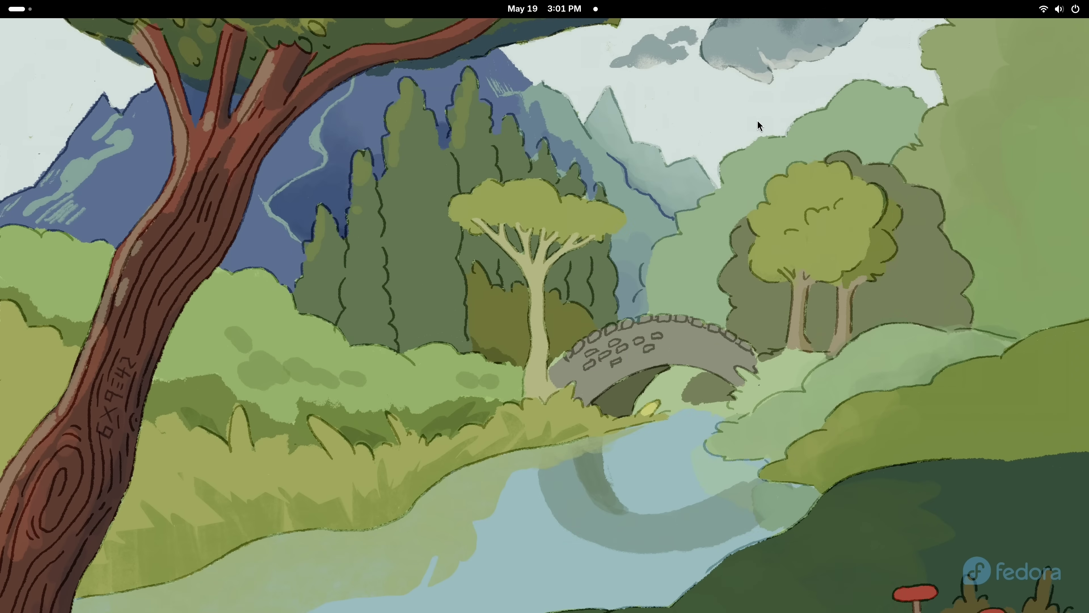
{"action": "left_click", "coordinate": [26, 9]}
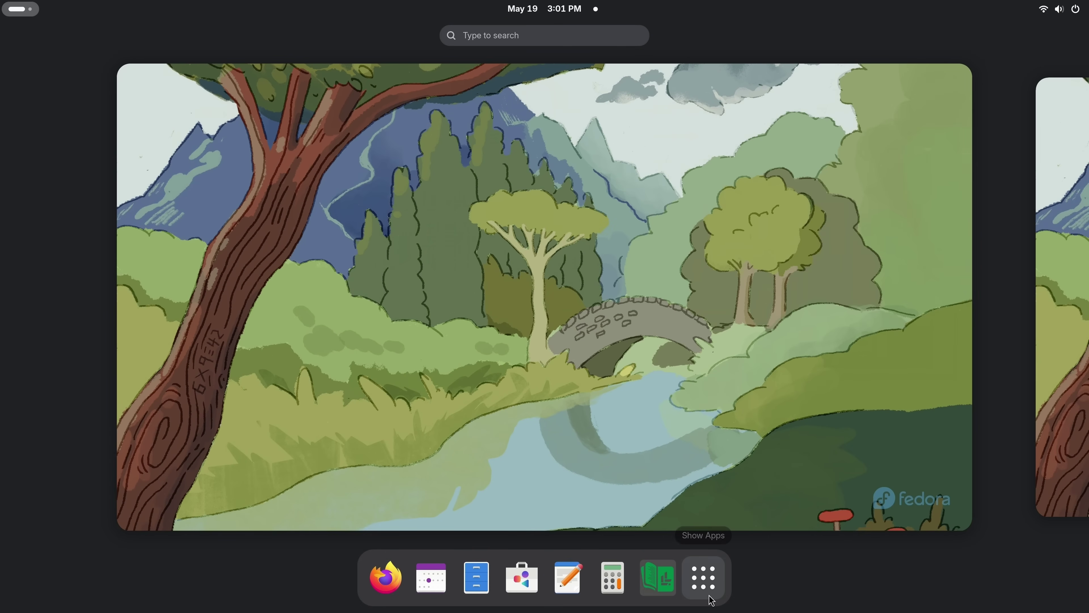
{"action": "left_click", "coordinate": [704, 579]}
{"action": "right_click", "coordinate": [605, 445]}
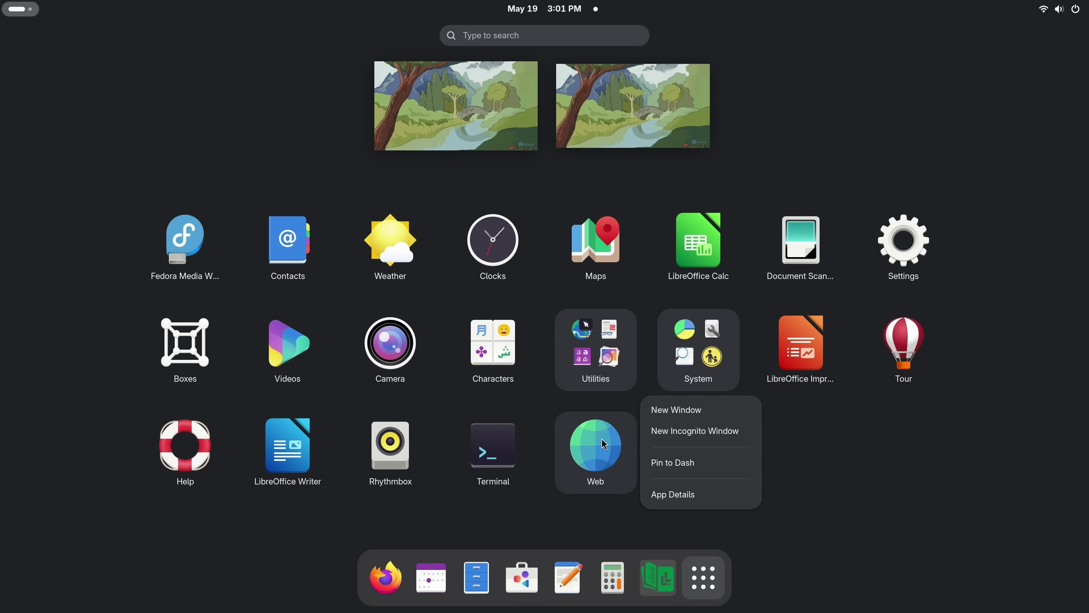
{"action": "left_click", "coordinate": [668, 442]}
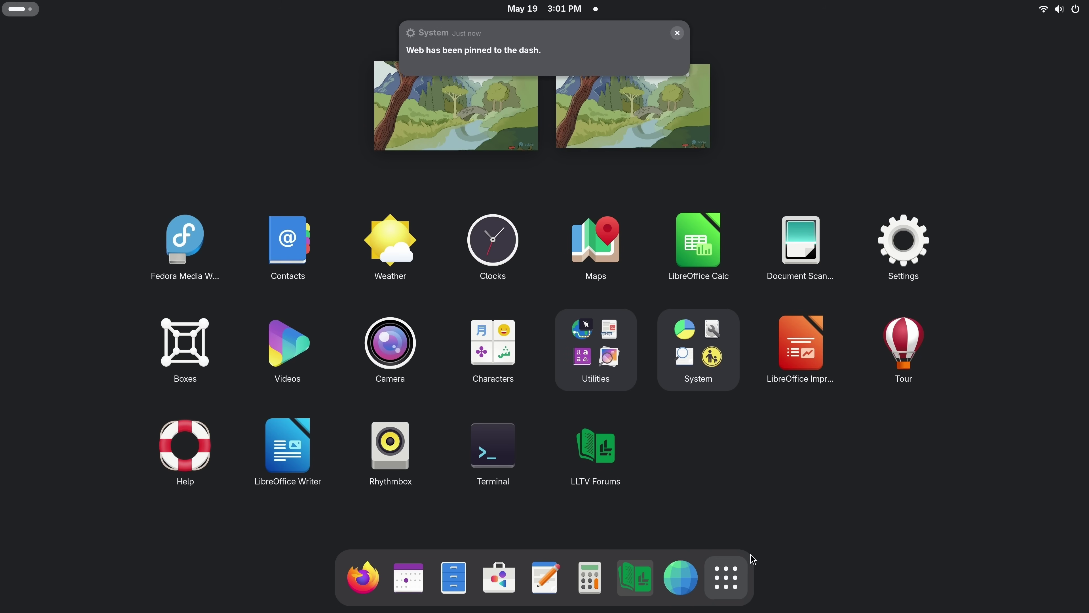
Return to the desktop and launch Web from its pinned dash icon.
{"action": "left_click", "coordinate": [783, 555]}
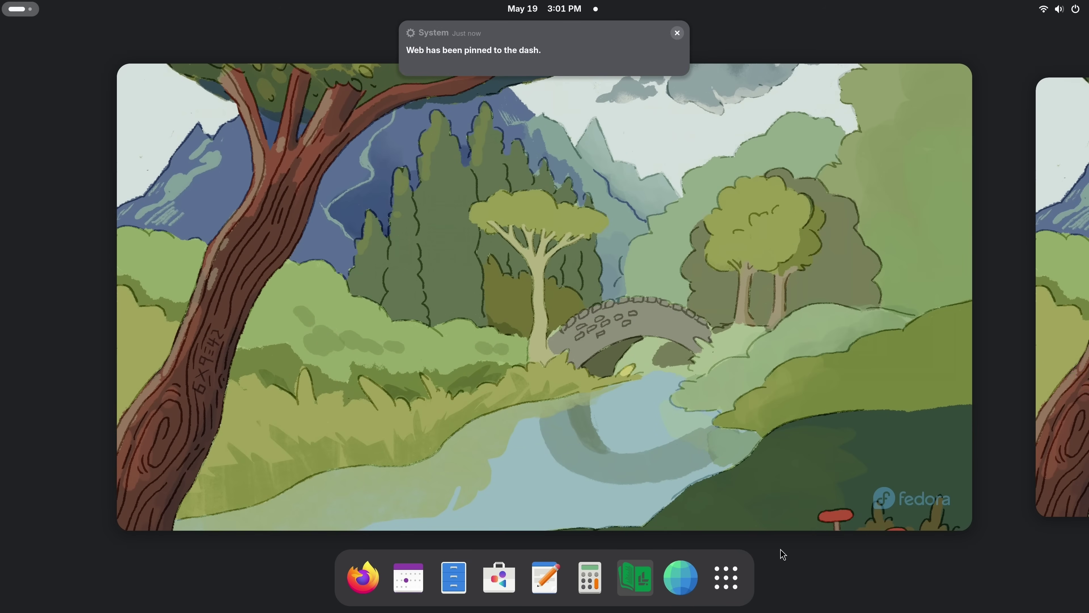
{"action": "left_click", "coordinate": [697, 513]}
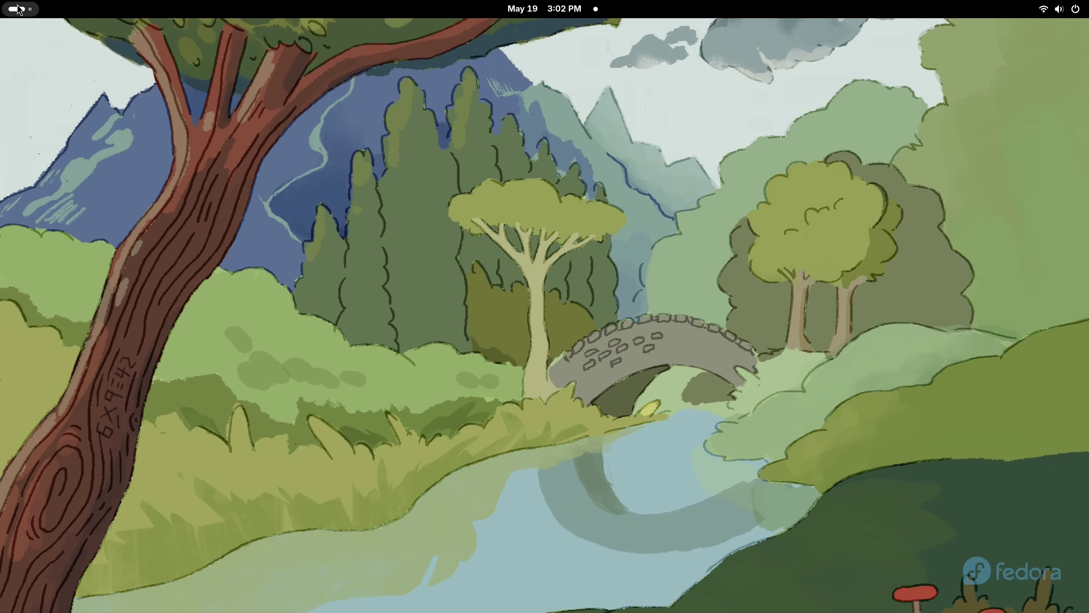
{"action": "left_click", "coordinate": [20, 9]}
{"action": "left_click", "coordinate": [682, 571]}
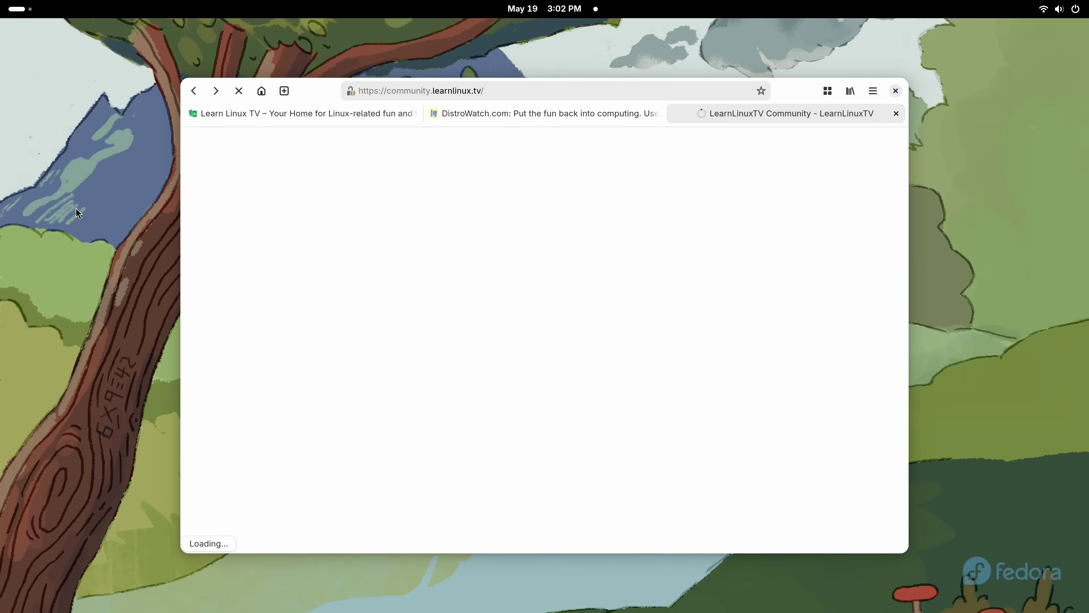
On the learnlinux.tv home tab, turn on switching immediately to new tabs in Preferences.
{"action": "left_click", "coordinate": [300, 115]}
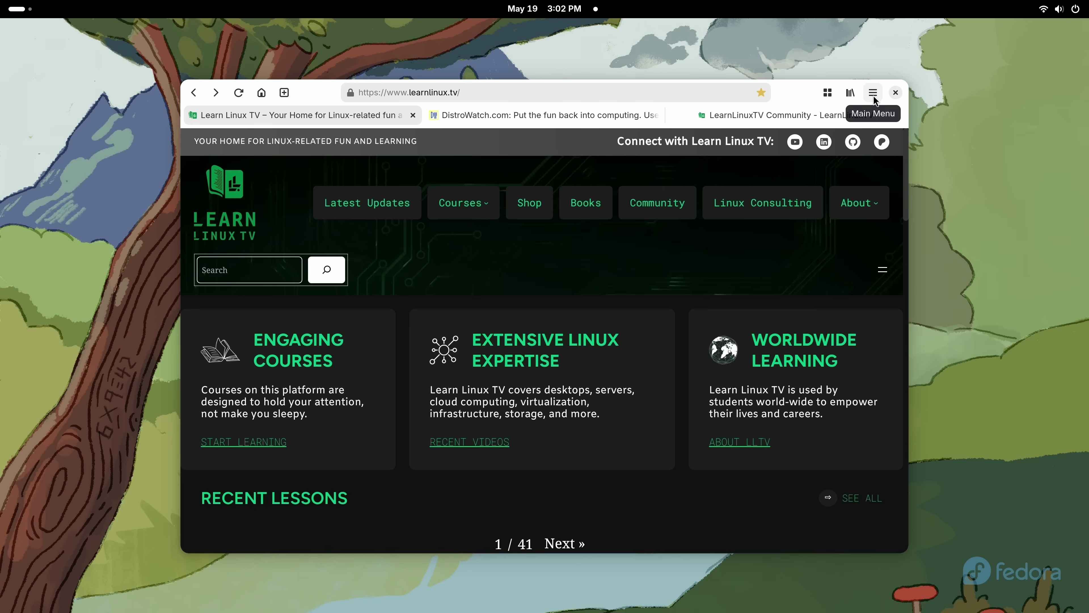
{"action": "left_click", "coordinate": [873, 93]}
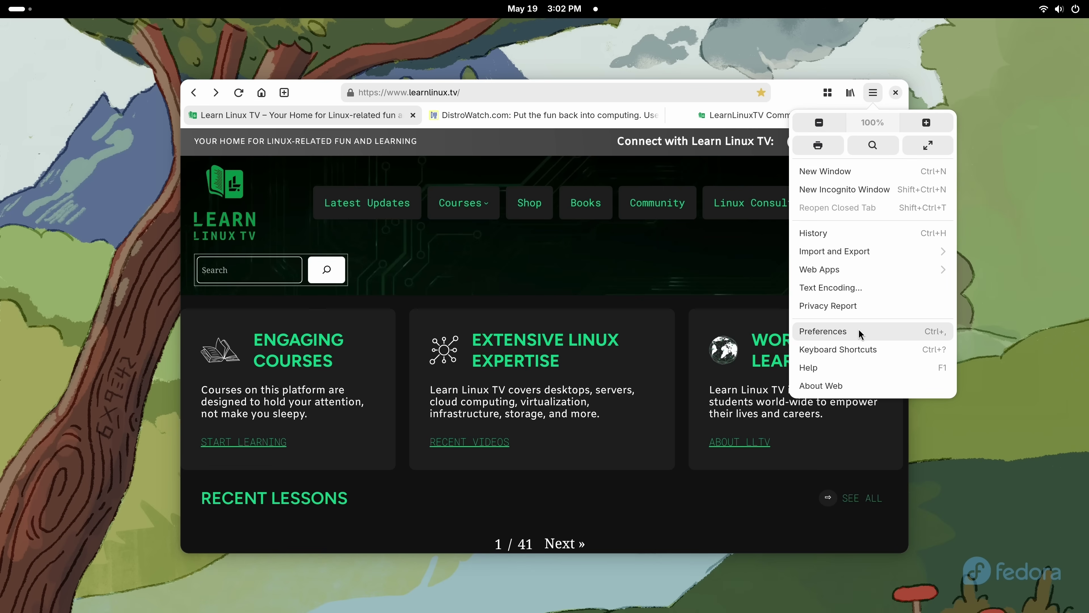
{"action": "left_click", "coordinate": [875, 331]}
{"action": "left_click_drag", "start_coordinate": [720, 249], "coordinate": [720, 322]}
{"action": "scroll", "coordinate": [662, 273], "scroll_direction": "down", "scroll_amount": 6}
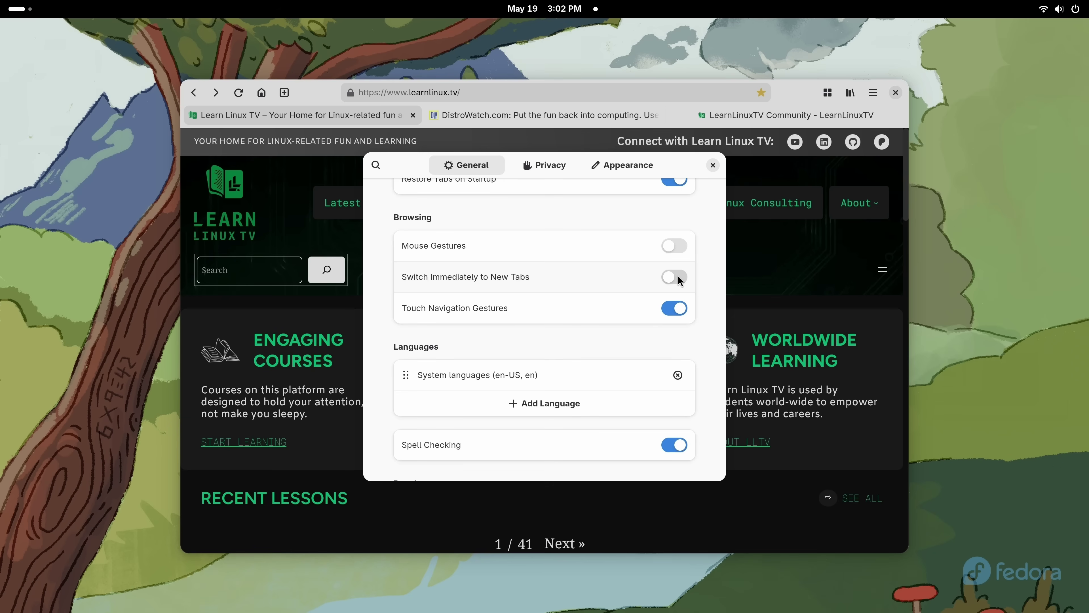
{"action": "left_click", "coordinate": [678, 276]}
{"action": "left_click", "coordinate": [713, 164]}
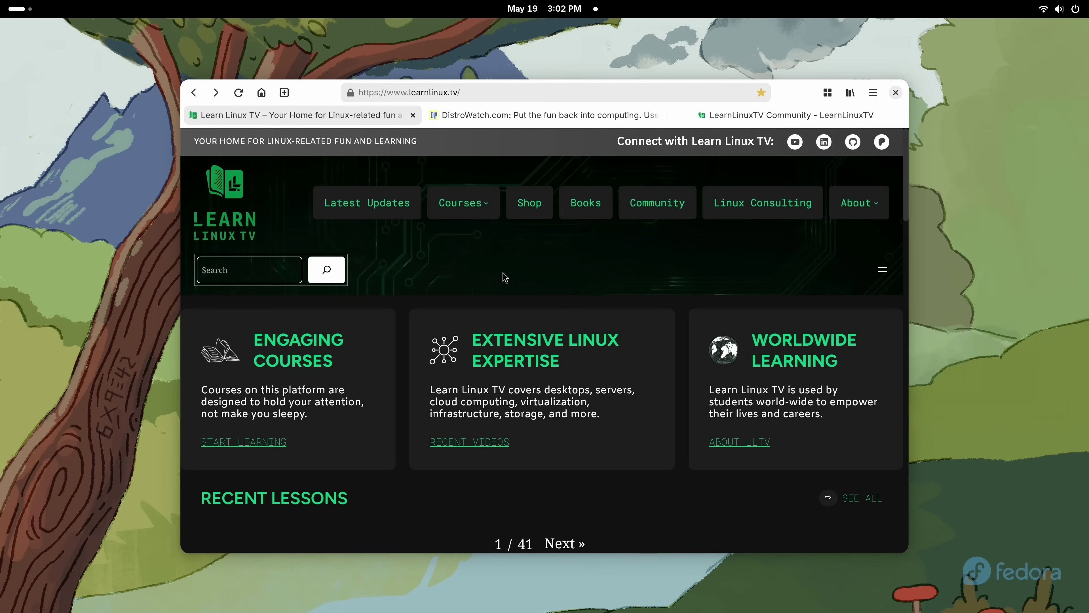
Open the Latest Updates link in a new tab, then close that All Content tab.
{"action": "right_click", "coordinate": [386, 208]}
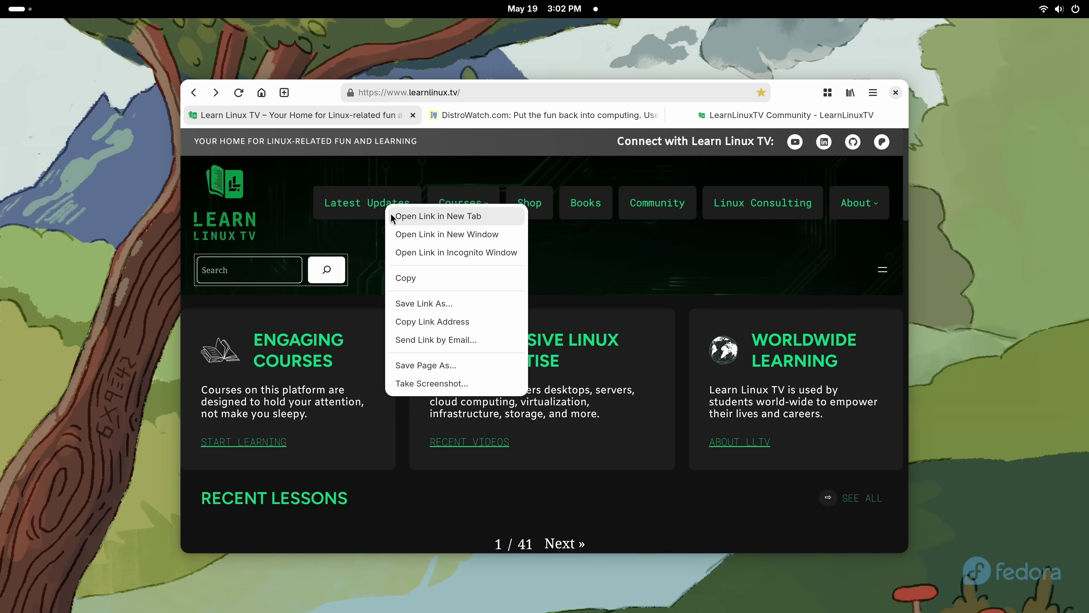
{"action": "left_click", "coordinate": [392, 217]}
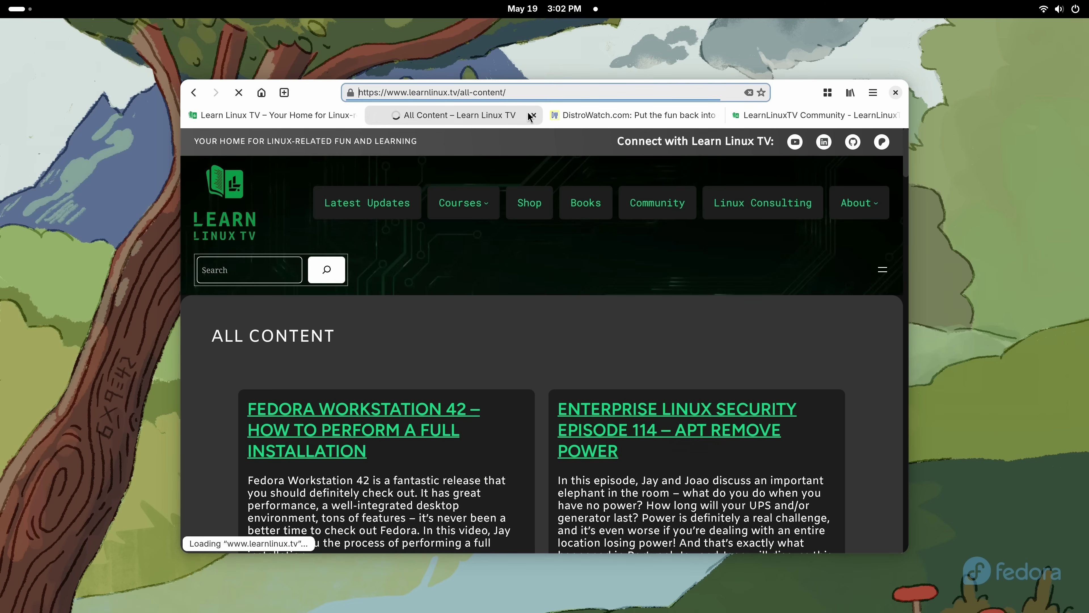
{"action": "left_click", "coordinate": [532, 115]}
Show the Appearance page of Preferences and bring up GNOME's quick settings.
{"action": "left_click", "coordinate": [874, 93]}
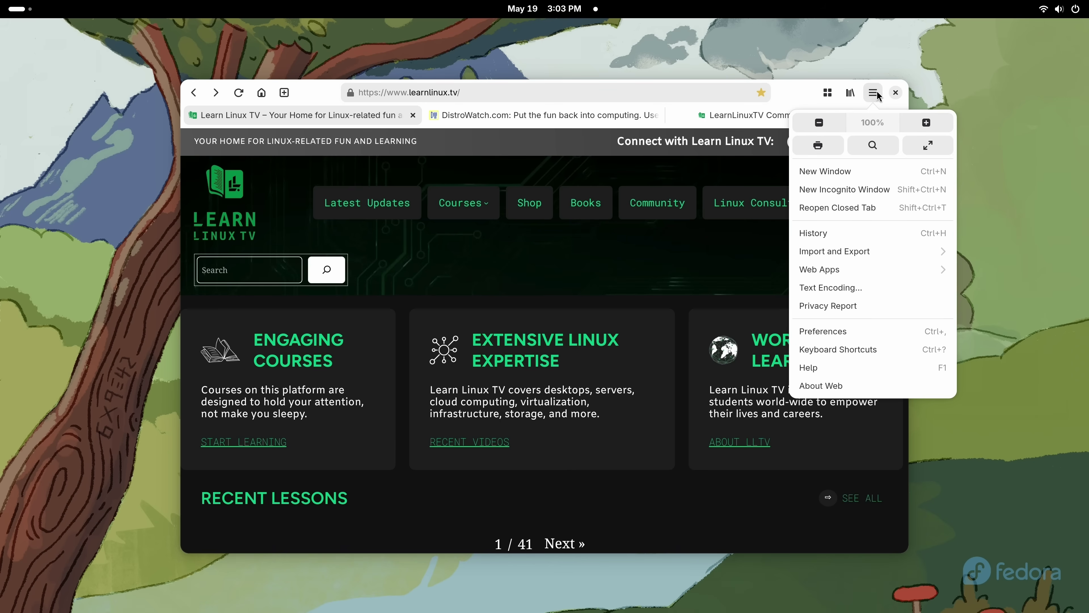
{"action": "left_click", "coordinate": [830, 331]}
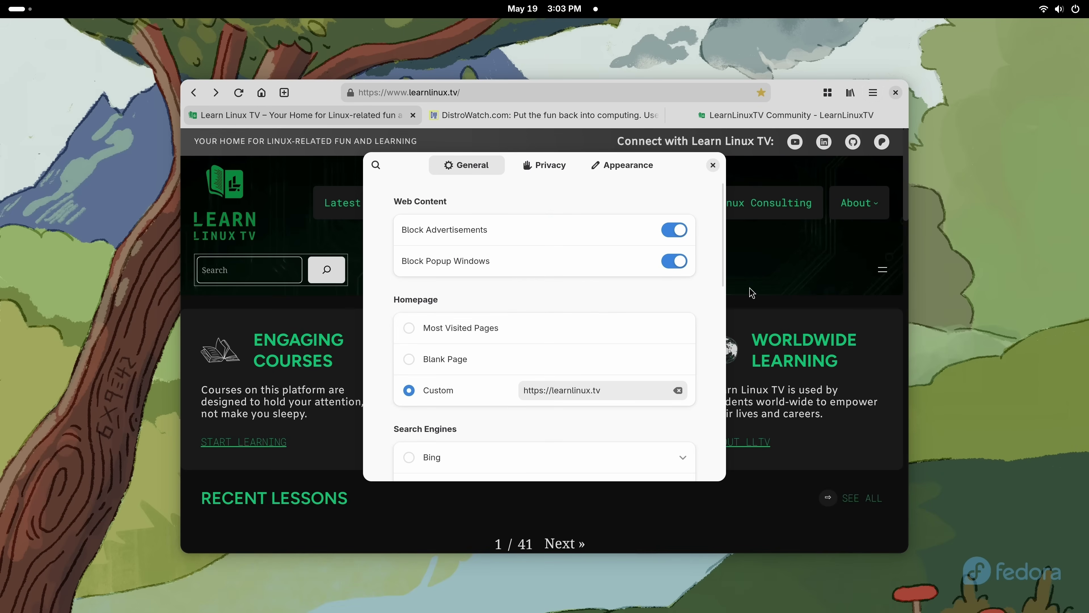
{"action": "scroll", "coordinate": [706, 394], "scroll_direction": "down", "scroll_amount": 10}
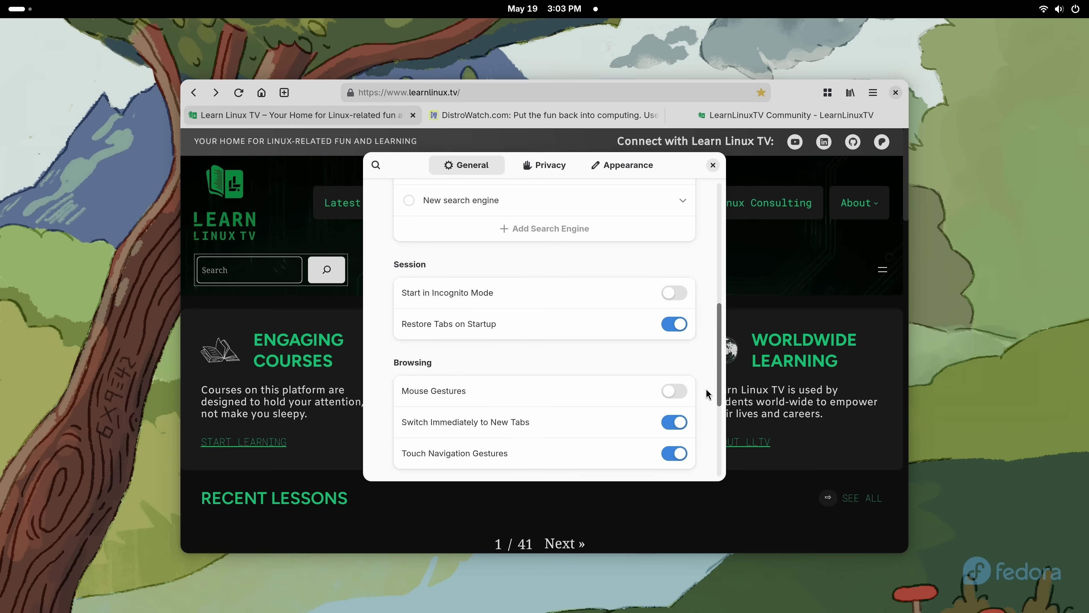
{"action": "scroll", "coordinate": [707, 394], "scroll_direction": "down", "scroll_amount": 5}
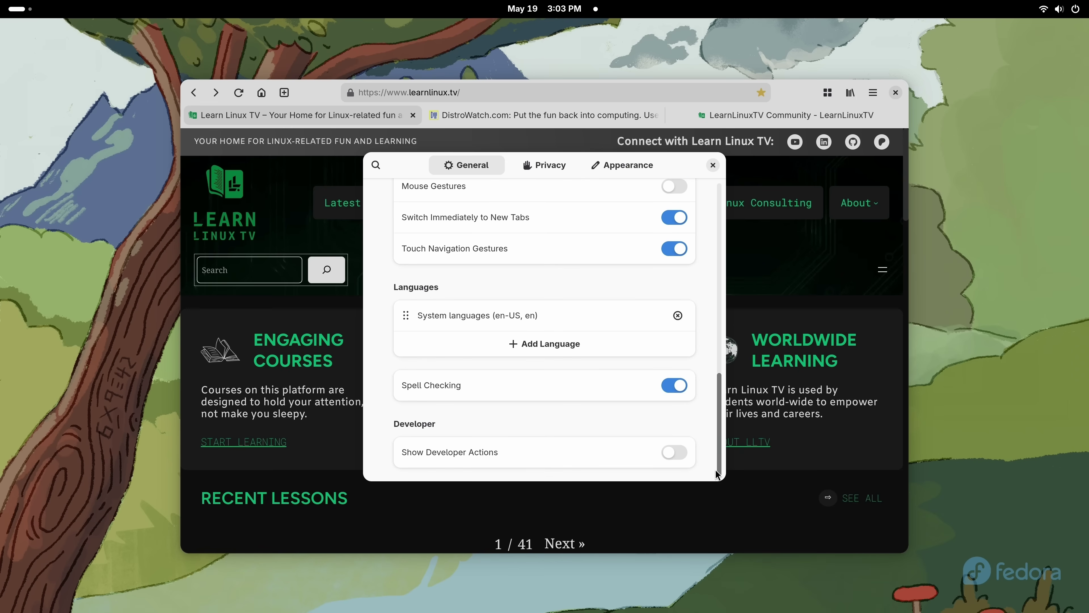
{"action": "left_click_drag", "start_coordinate": [717, 474], "coordinate": [738, 263]}
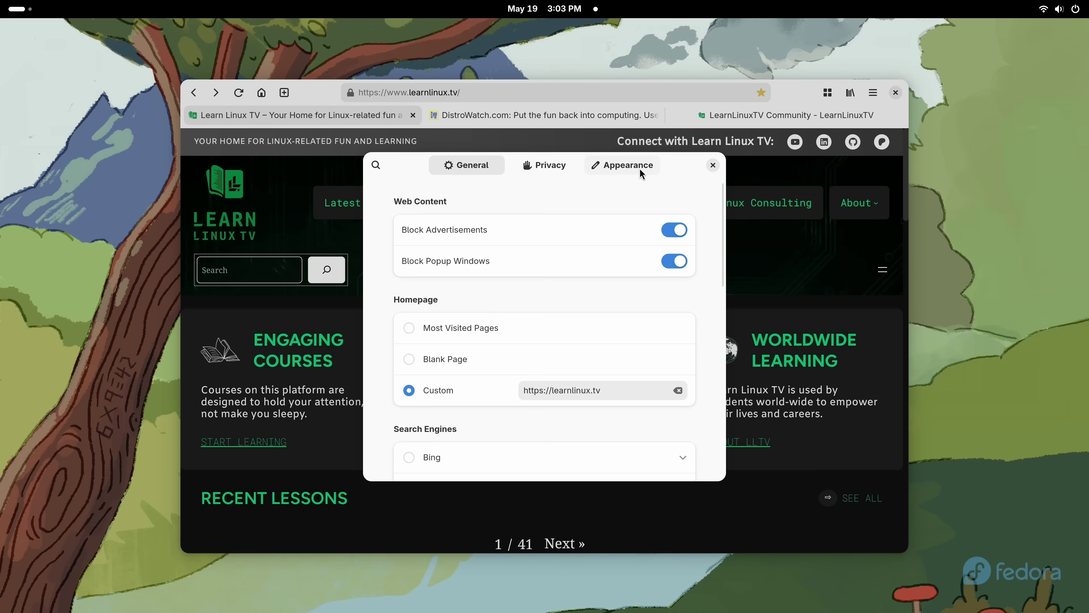
{"action": "left_click", "coordinate": [650, 169]}
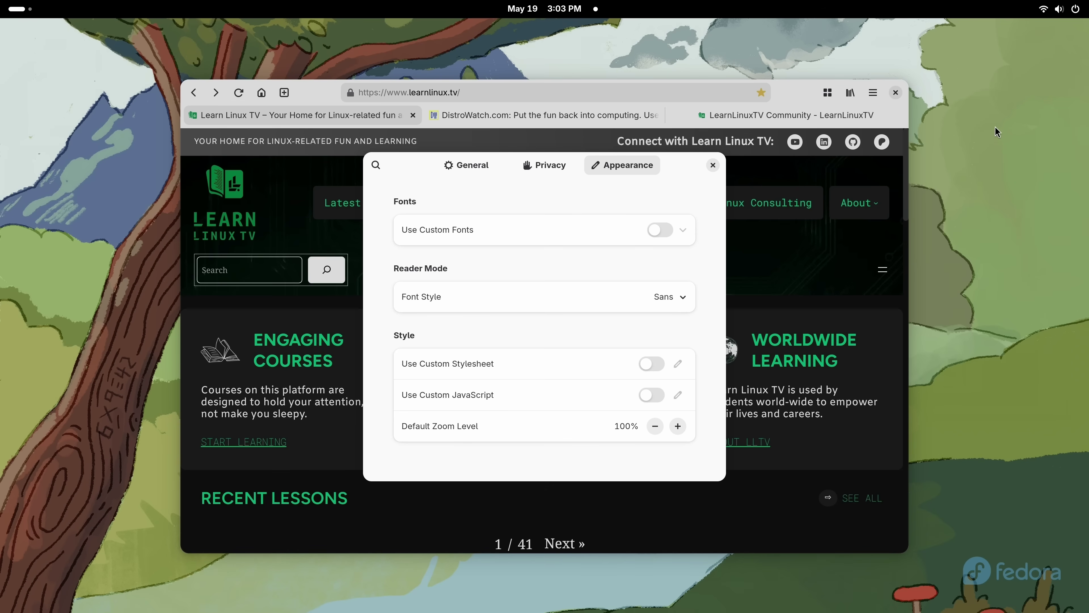
{"action": "left_click", "coordinate": [1062, 9]}
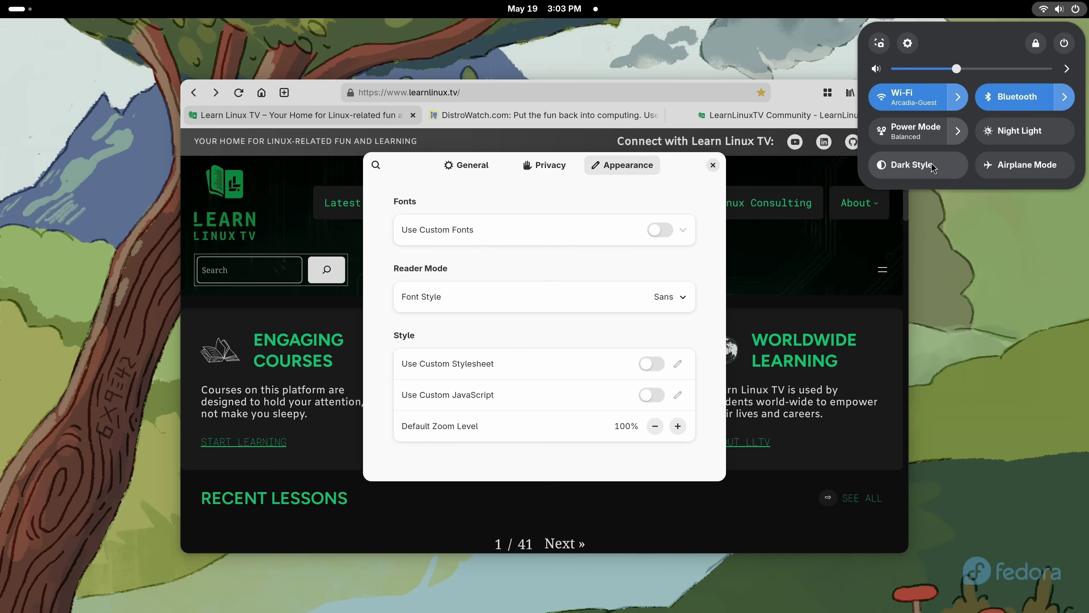
Dismiss Quick Settings, launch Files, and move its window to the lower left.
{"action": "left_click", "coordinate": [945, 210]}
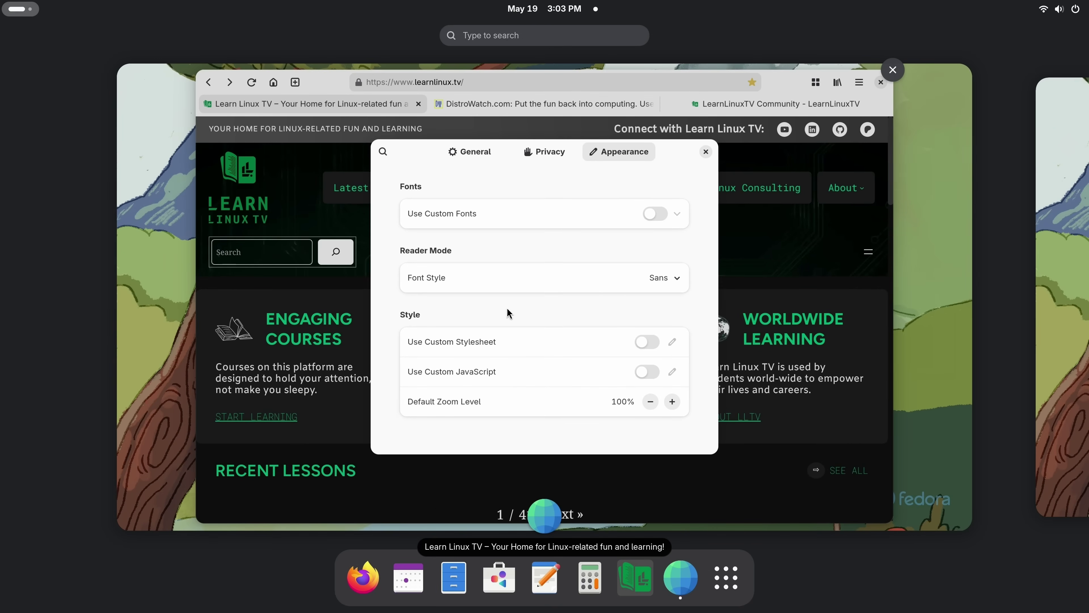
{"action": "key", "text": "super"}
{"action": "left_click", "coordinate": [448, 579]}
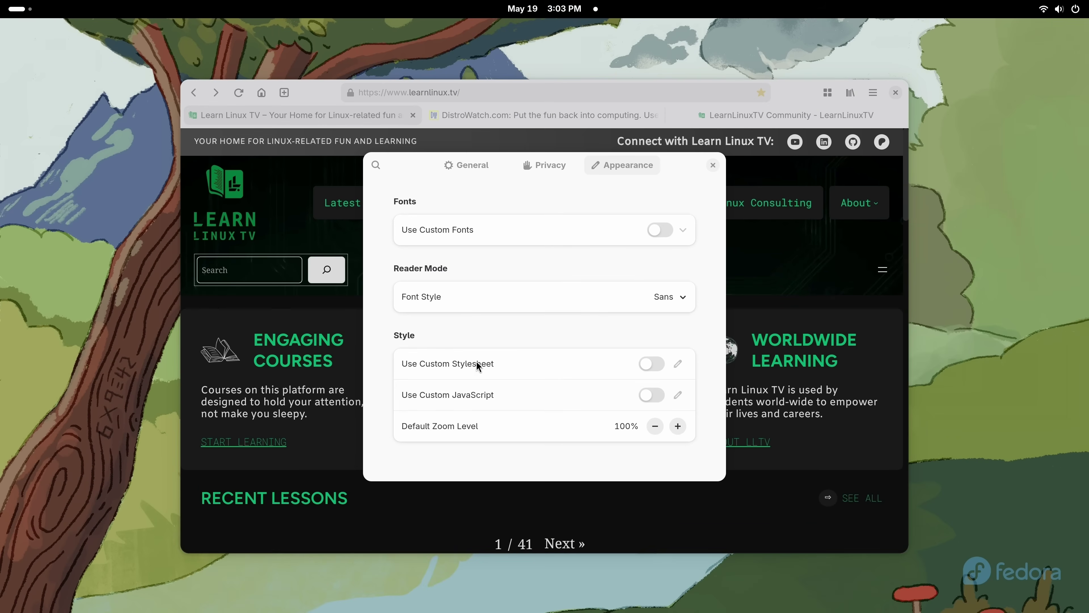
{"action": "left_click_drag", "start_coordinate": [408, 171], "coordinate": [137, 236]}
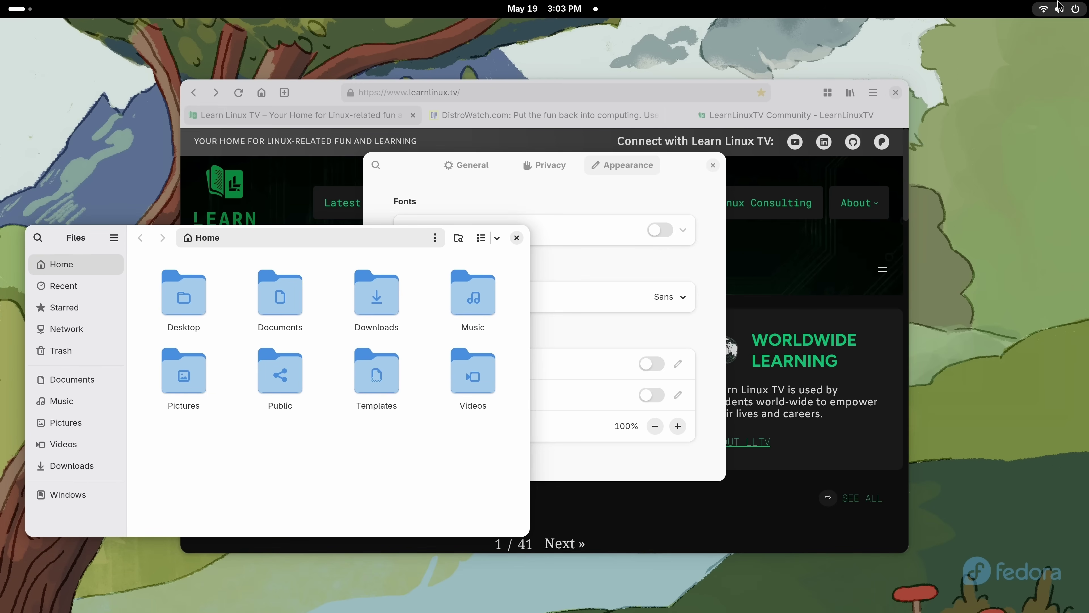
Turn on Dark Style in Quick Settings, then close the Files window.
{"action": "left_click", "coordinate": [1046, 9]}
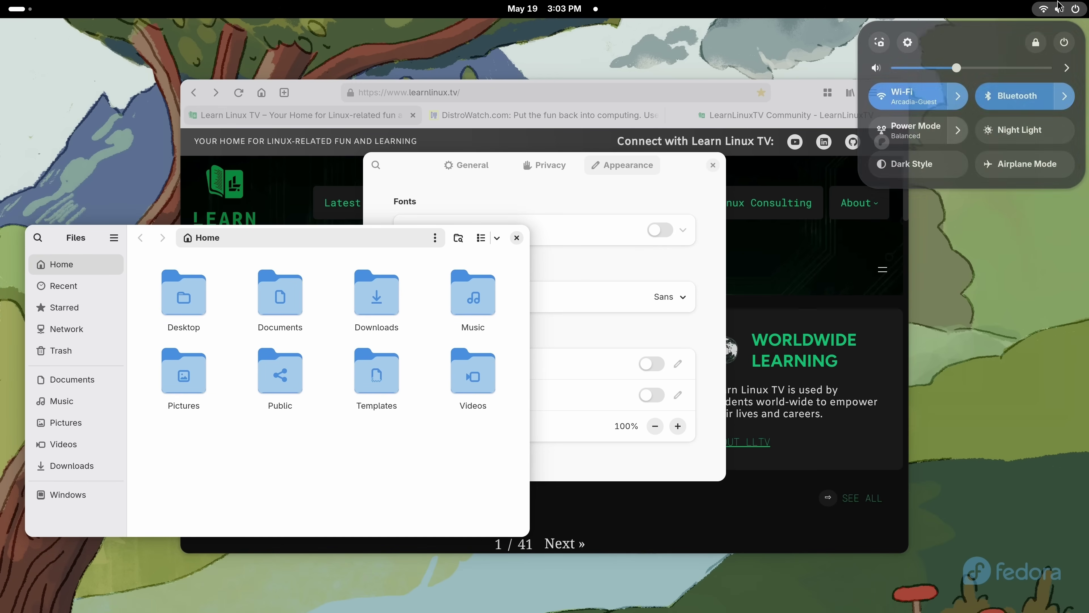
{"action": "left_click", "coordinate": [912, 167]}
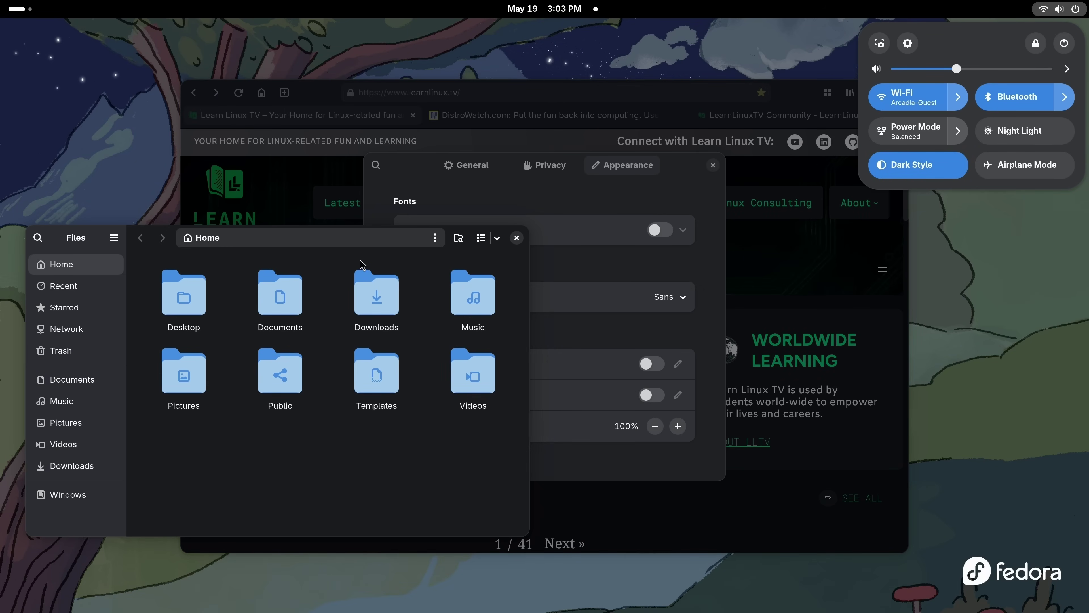
{"action": "left_click", "coordinate": [310, 449]}
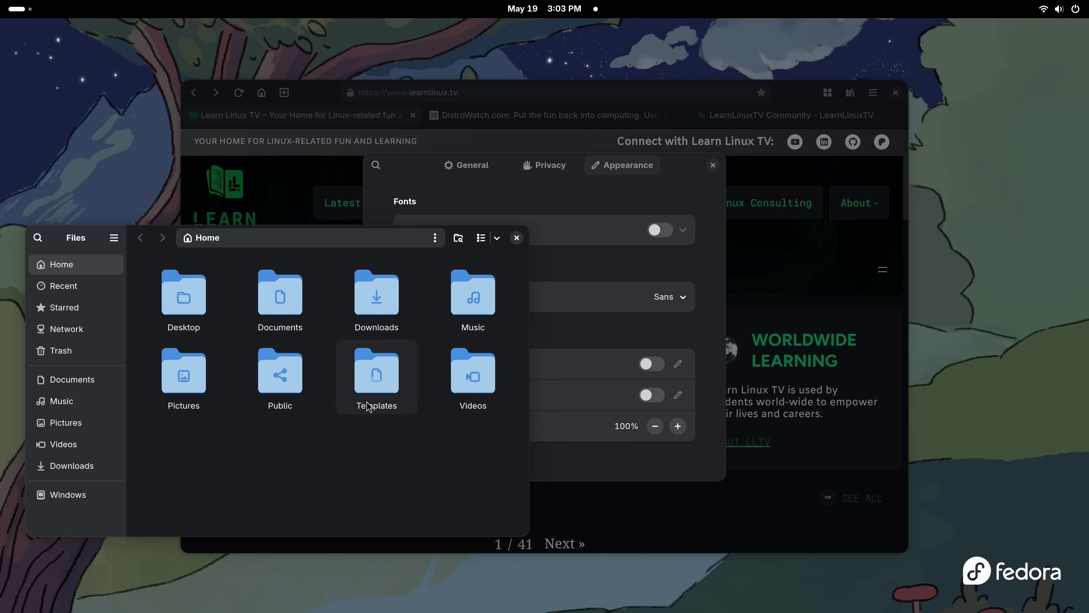
{"action": "left_click", "coordinate": [518, 238]}
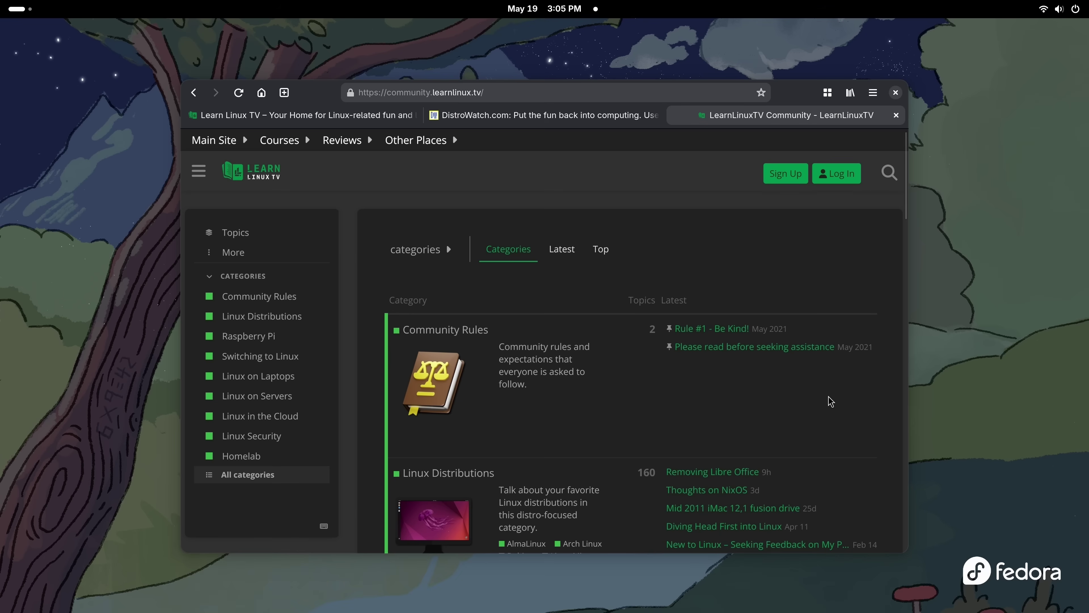
{"action": "left_click", "coordinate": [874, 96]}
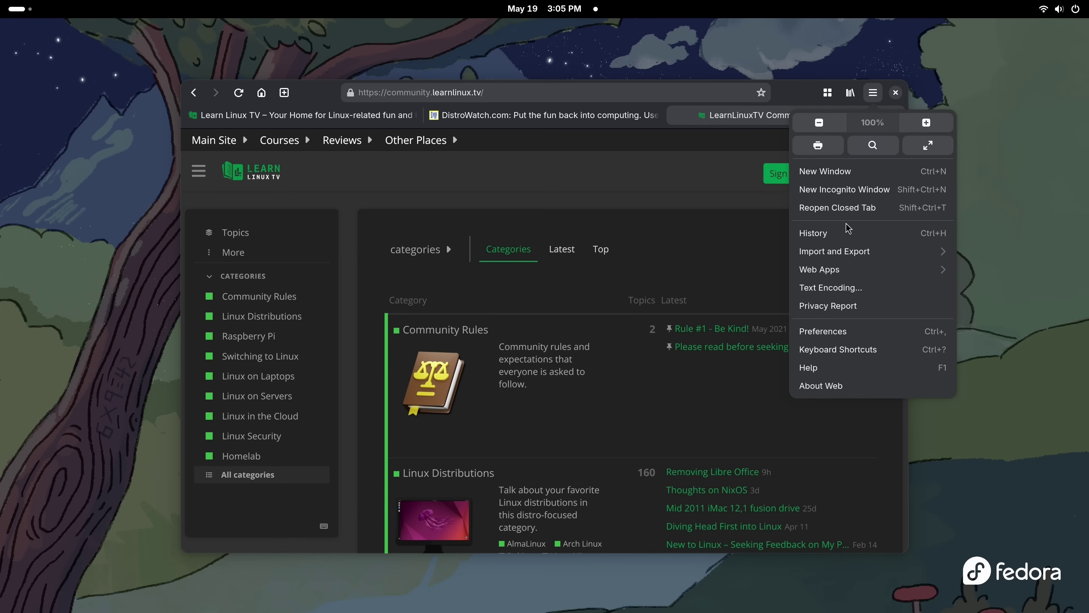
{"action": "left_click", "coordinate": [832, 337]}
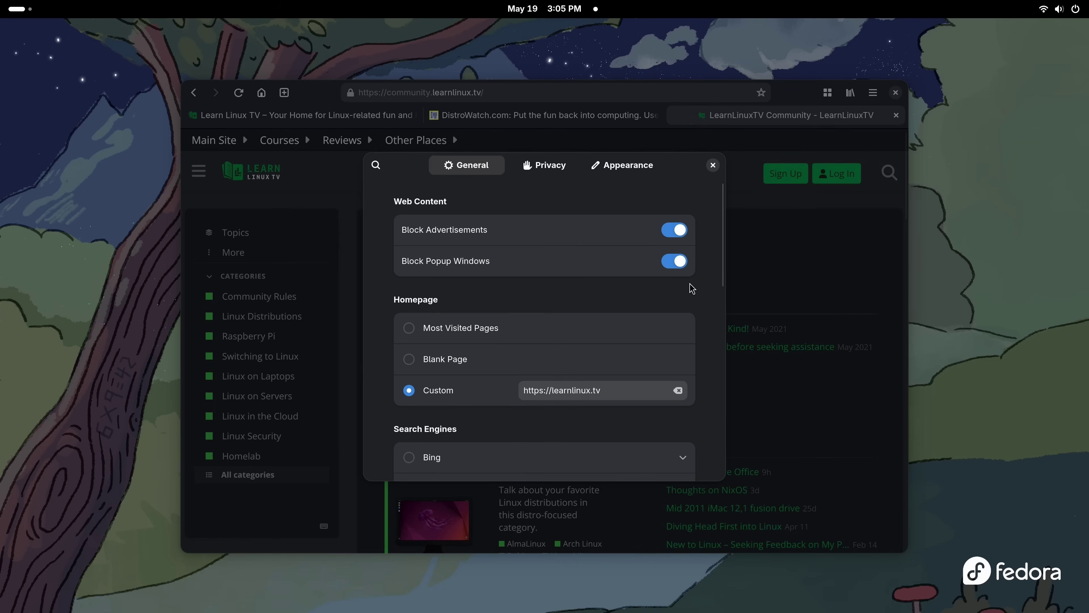
{"action": "left_click_drag", "start_coordinate": [719, 236], "coordinate": [737, 419]}
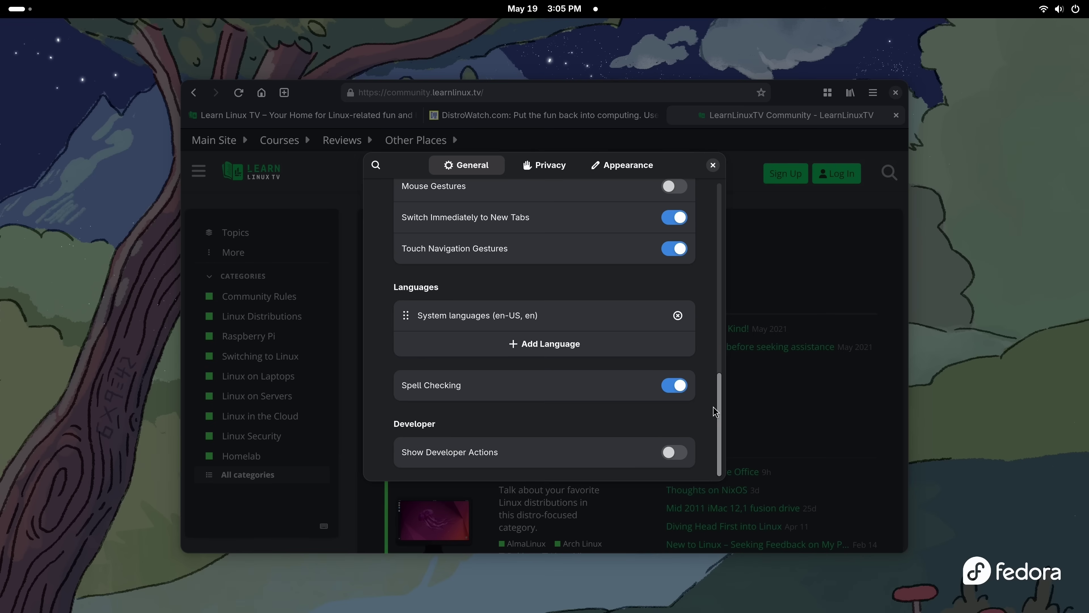
{"action": "left_click_drag", "start_coordinate": [716, 411], "coordinate": [746, 202]}
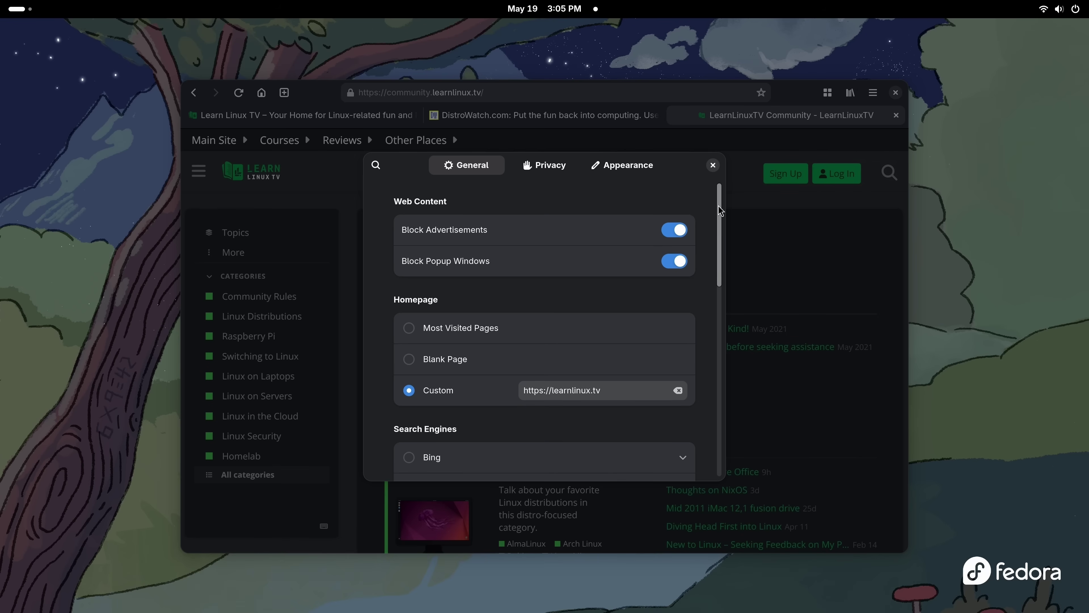
{"action": "scroll", "coordinate": [720, 210], "scroll_direction": "down", "scroll_amount": 10}
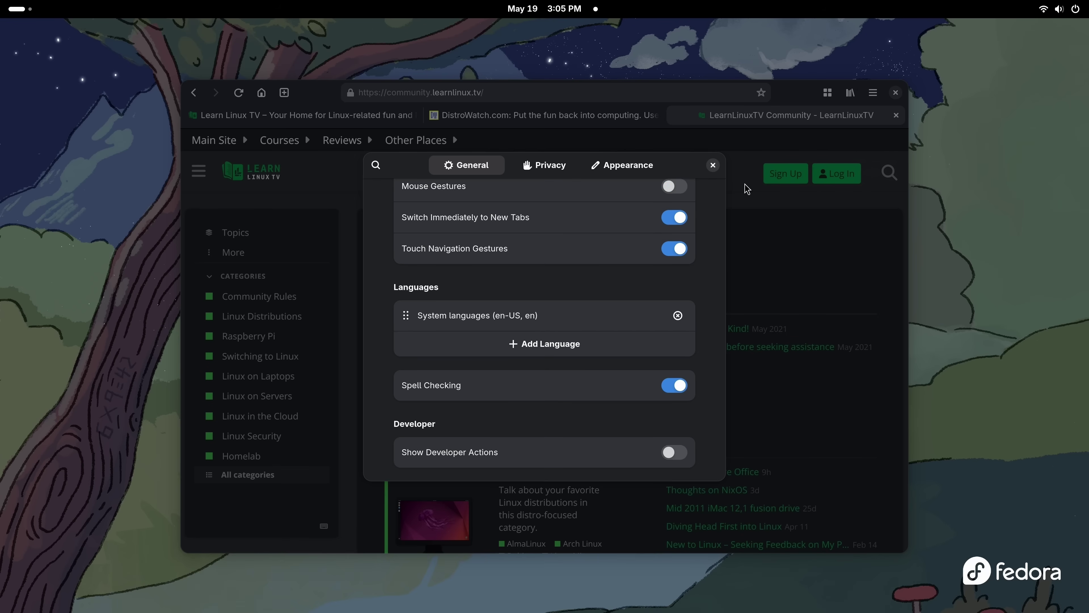
{"action": "left_click_drag", "start_coordinate": [720, 378], "coordinate": [720, 186]}
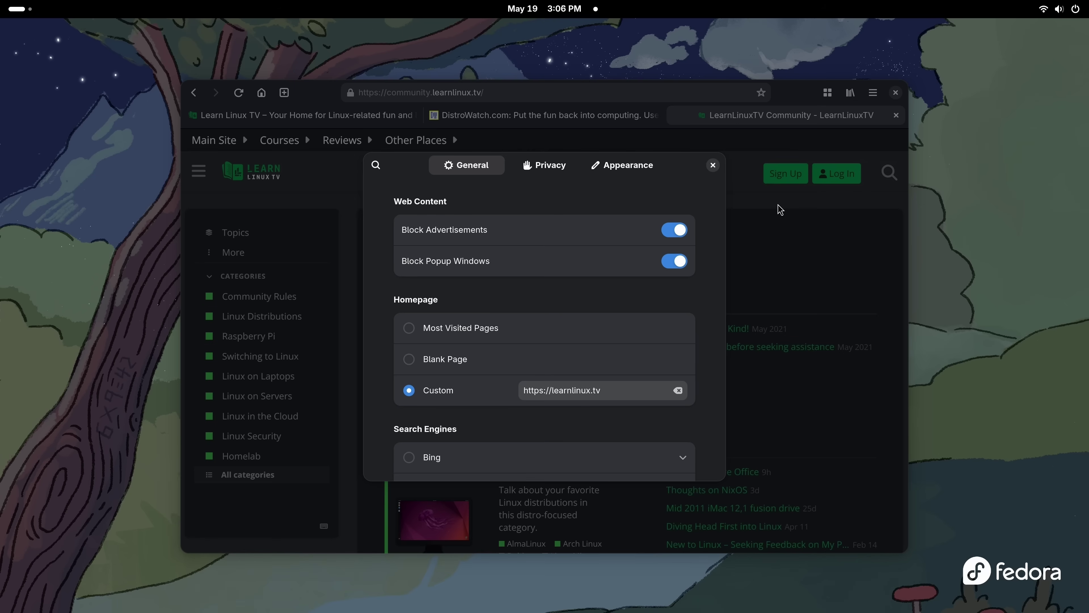
{"action": "left_click", "coordinate": [713, 165]}
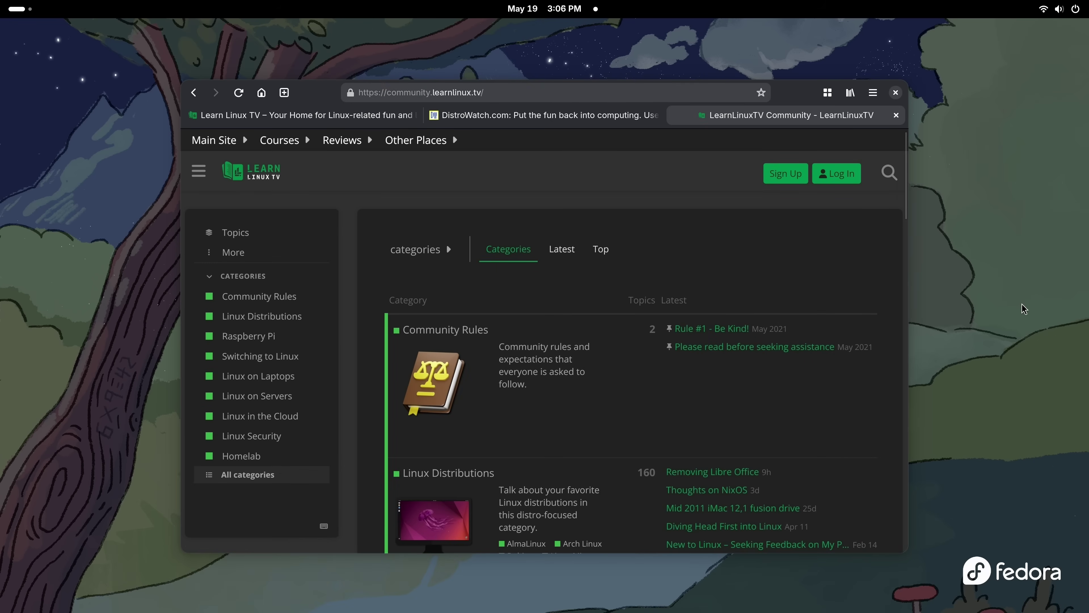
Load the learnlinux.tv homepage and briefly check the bookmarks sidebar.
{"action": "left_click", "coordinate": [261, 93]}
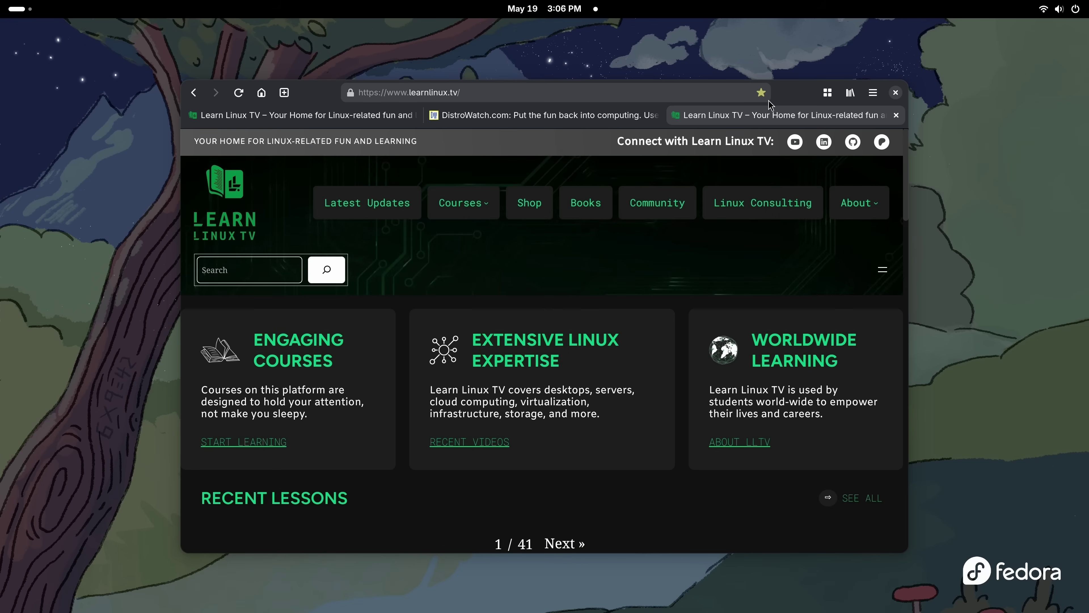
{"action": "left_click", "coordinate": [853, 94]}
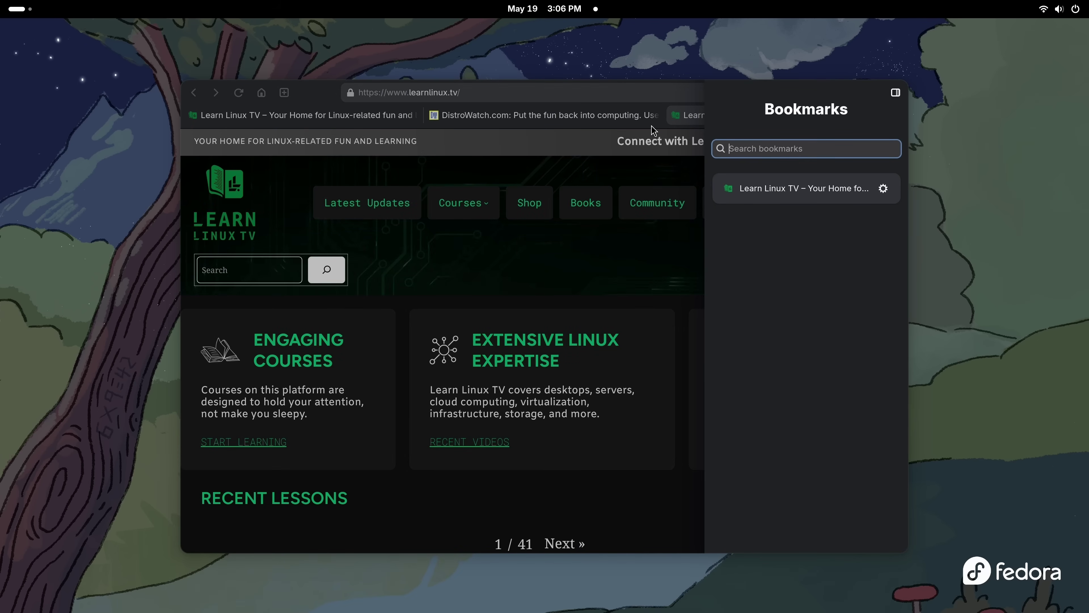
{"action": "key", "text": "Escape"}
Switch to DistroWatch, back to the first Learn Linux TV tab, and review all open tabs.
{"action": "left_click", "coordinate": [653, 116]}
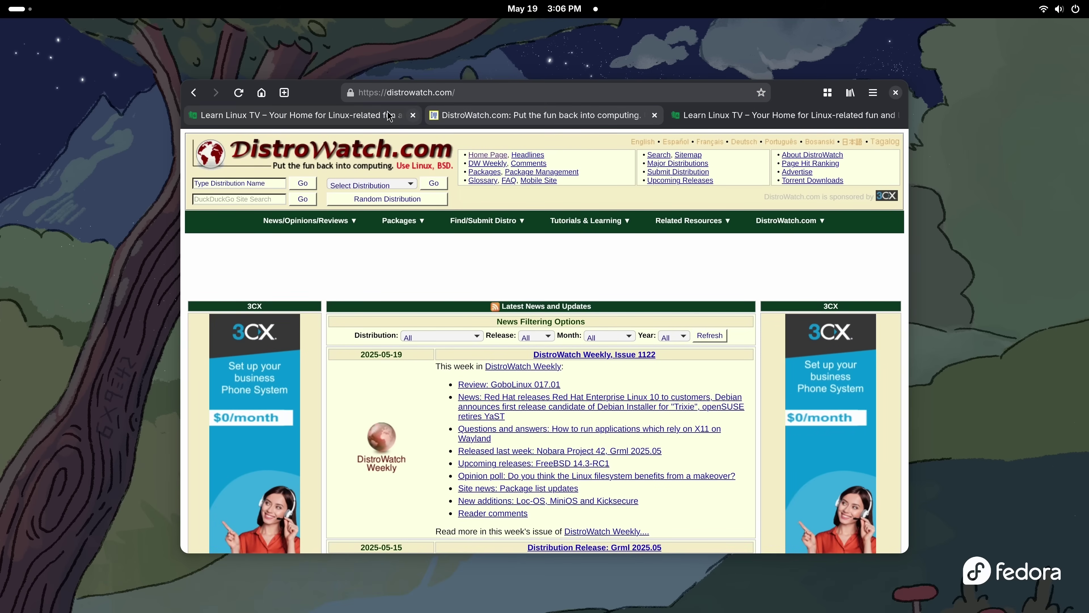
{"action": "key", "text": "ctrl+Page_Up"}
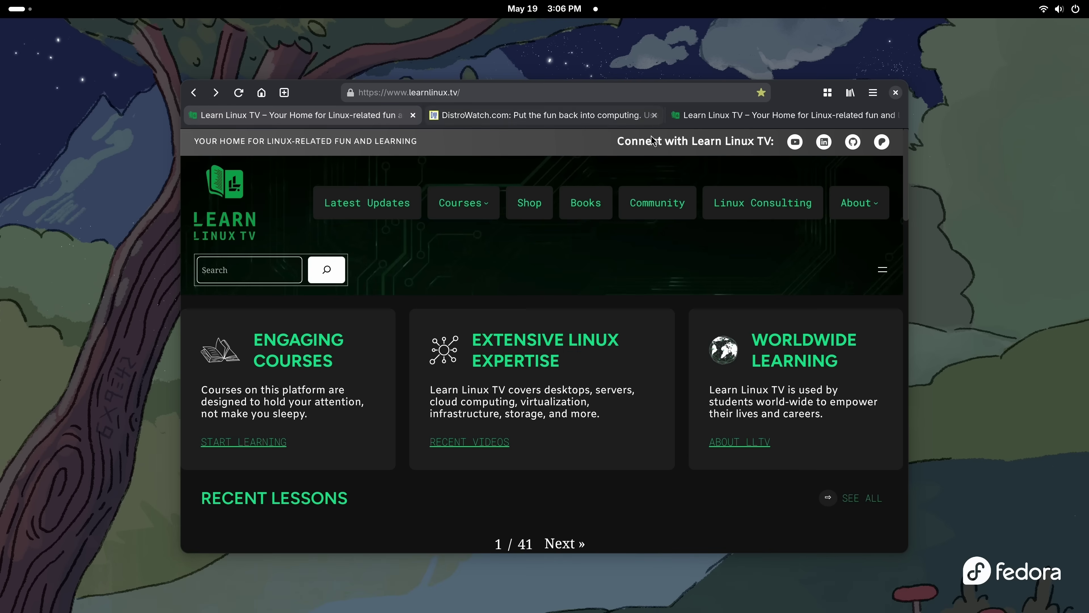
{"action": "left_click", "coordinate": [828, 93]}
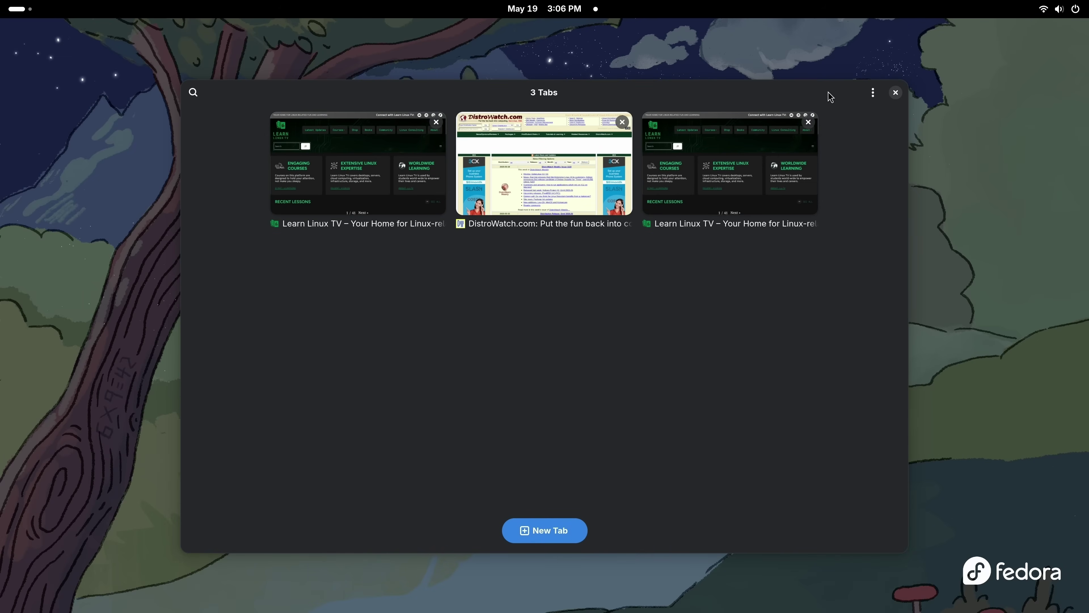
{"action": "key", "text": "Escape"}
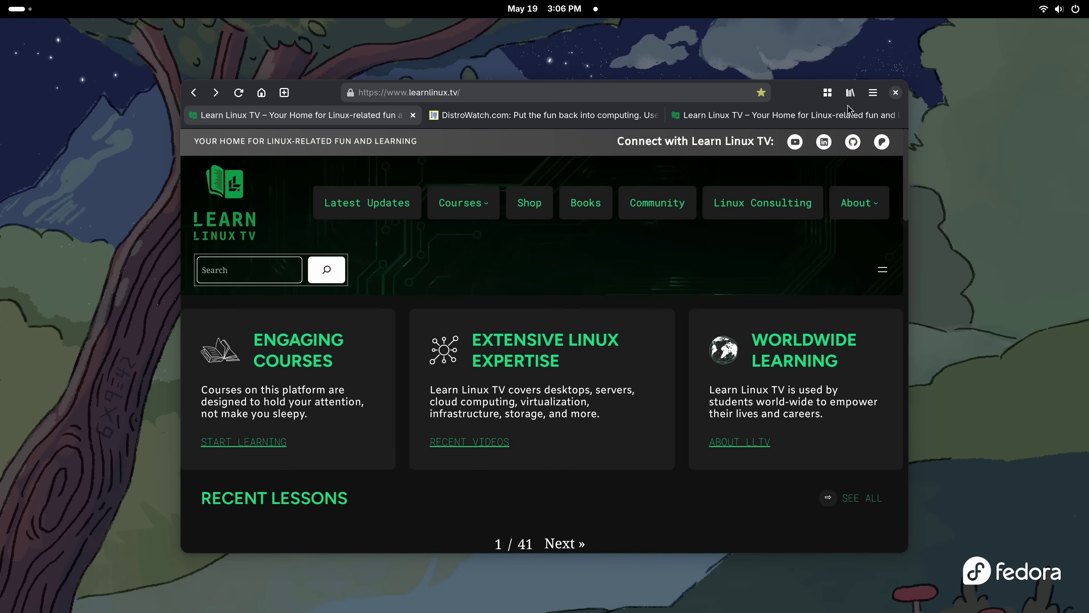